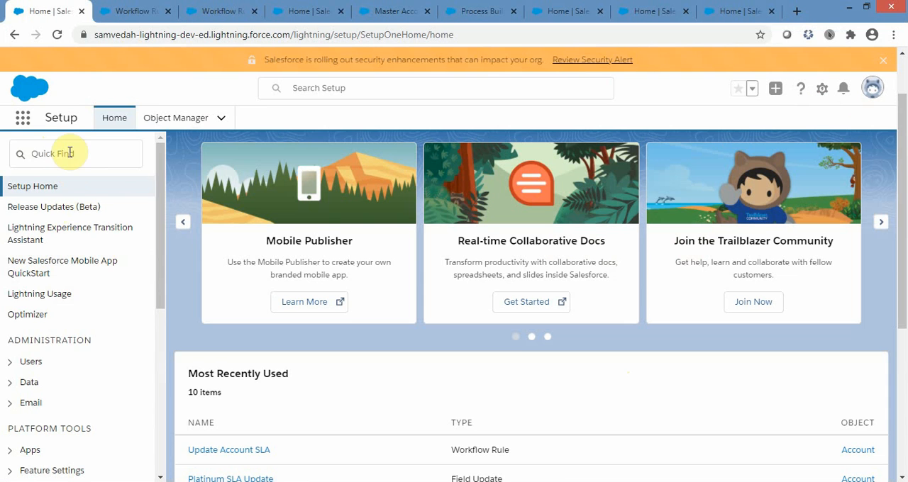
# Search the setup menu for "workflo" to locate the Workflow Rules entry.
pyautogui.click(69, 151)
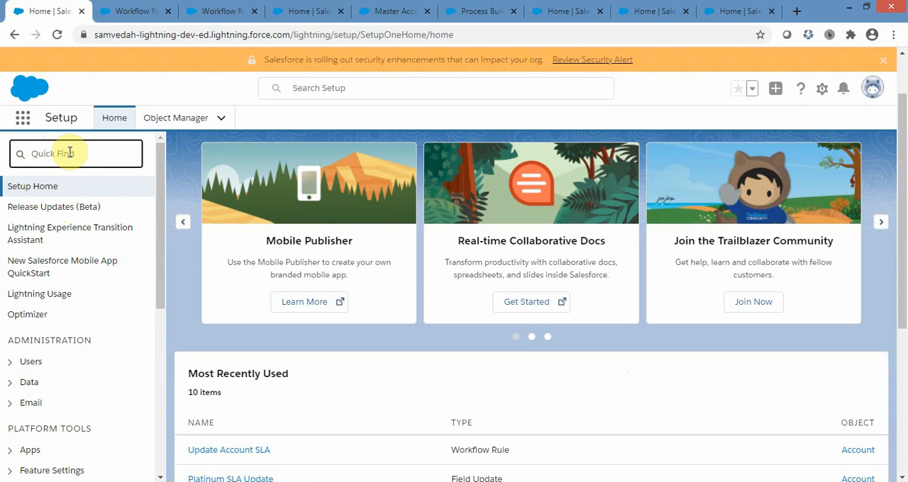
pyautogui.write('workflo')
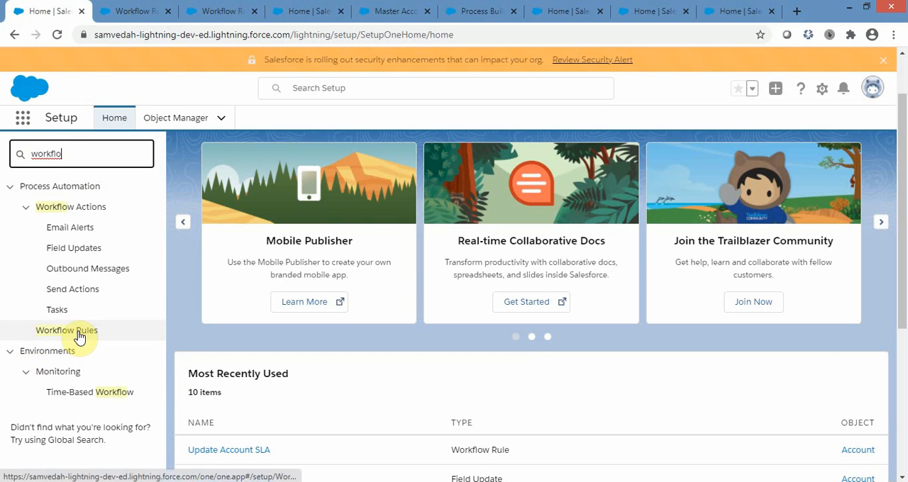
# Switch to the already open Workflow Rules page, read through its introduction and continue to the list of all workflow rules.
pyautogui.click(137, 17)
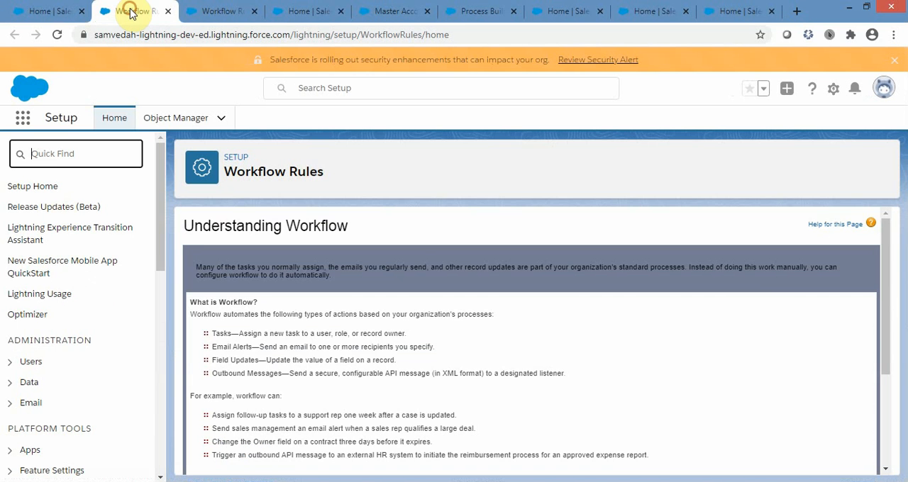
pyautogui.scroll(-1, 748, 297)
pyautogui.scroll(-2, 748, 297)
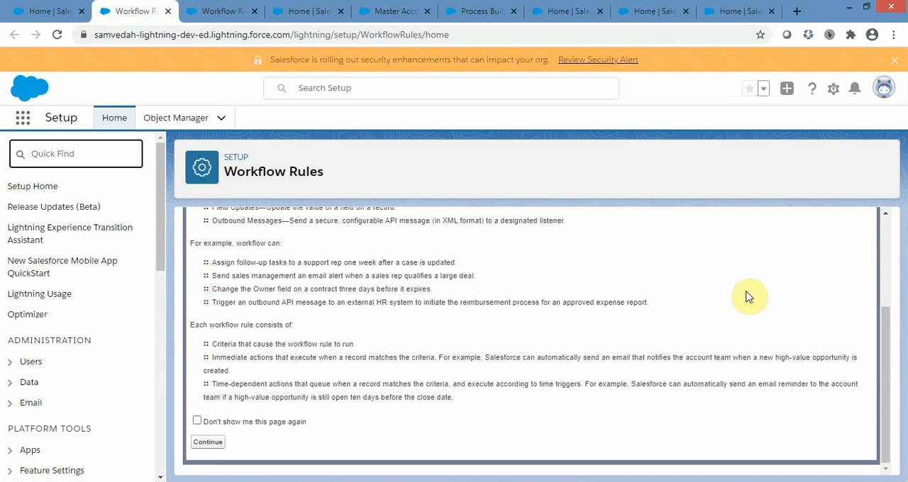
pyautogui.scroll(3, 748, 296)
pyautogui.scroll(-3, 748, 297)
pyautogui.scroll(3, 509, 257)
pyautogui.scroll(-3, 507, 260)
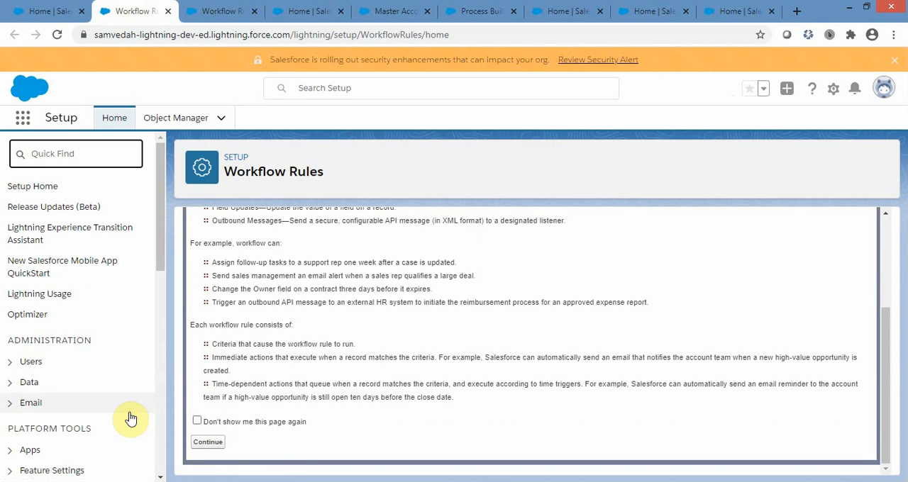
pyautogui.click(212, 445)
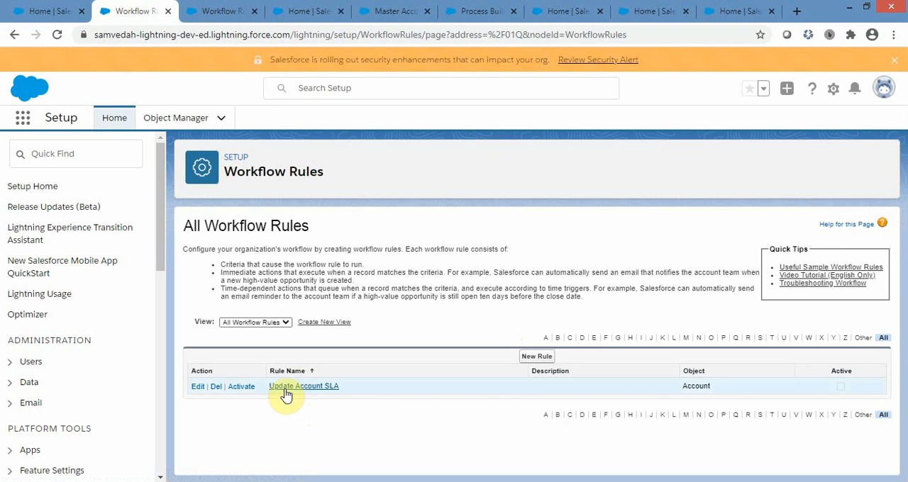
# Start a new workflow rule for the Account object and proceed to its configuration.
pyautogui.click(536, 357)
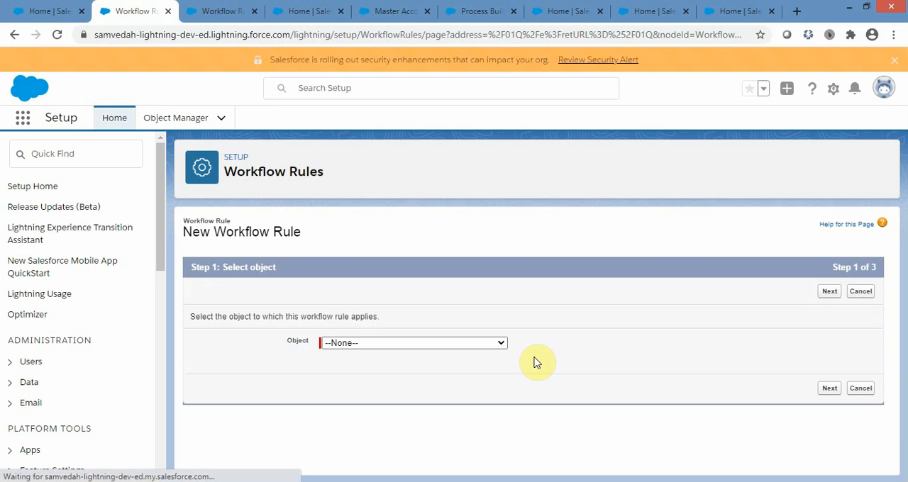
pyautogui.click(500, 343)
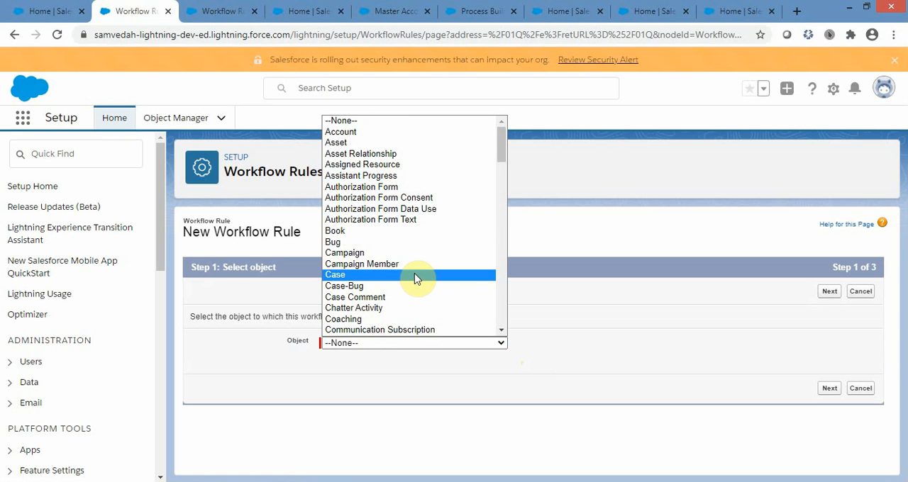
pyautogui.click(356, 133)
pyautogui.click(827, 293)
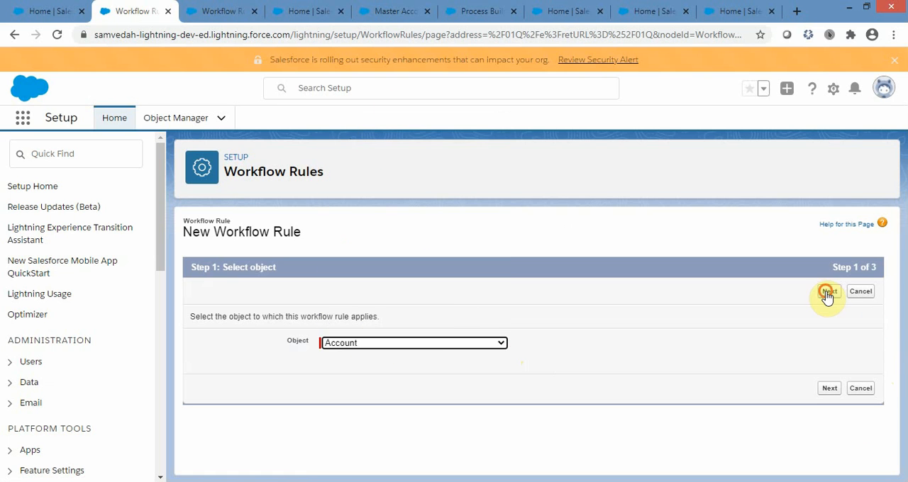
# Try the evaluation option "created, and every time it's edited", and return to "created, and any time it's edited to subsequently meet criteria".
pyautogui.scroll(-3, 717, 345)
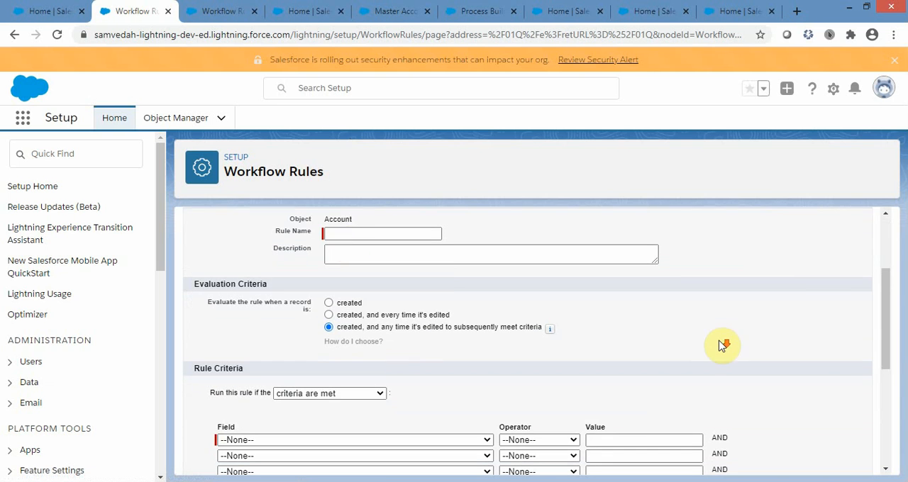
pyautogui.click(359, 234)
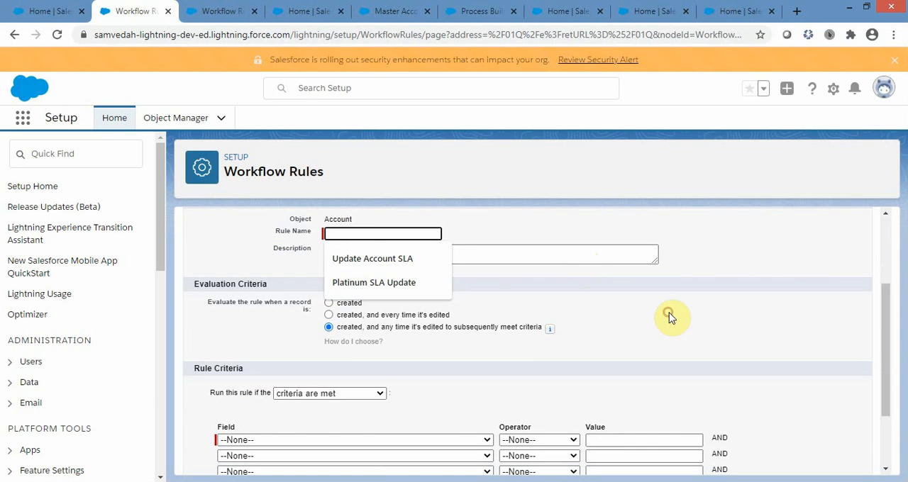
pyautogui.click(872, 310)
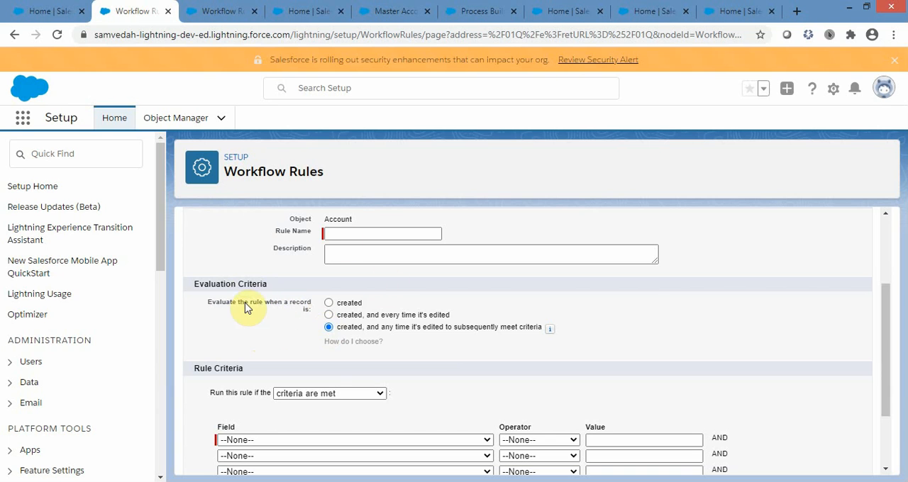
pyautogui.click(328, 315)
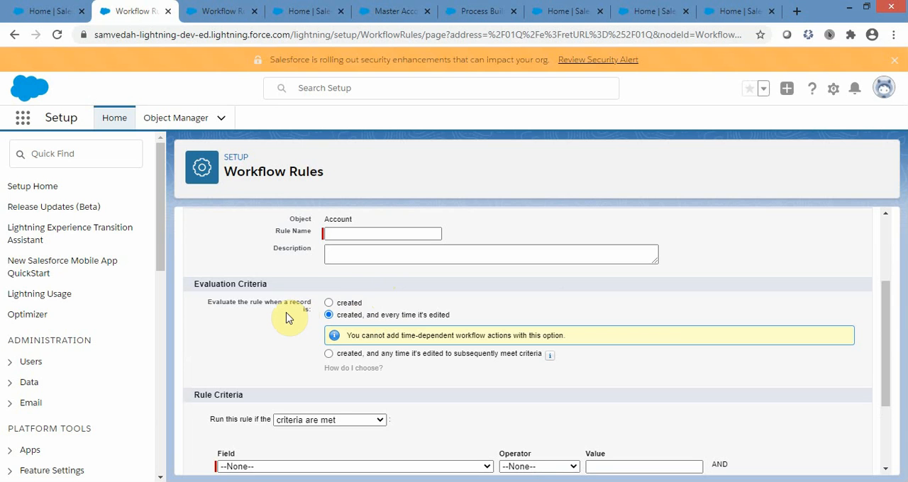
pyautogui.click(328, 353)
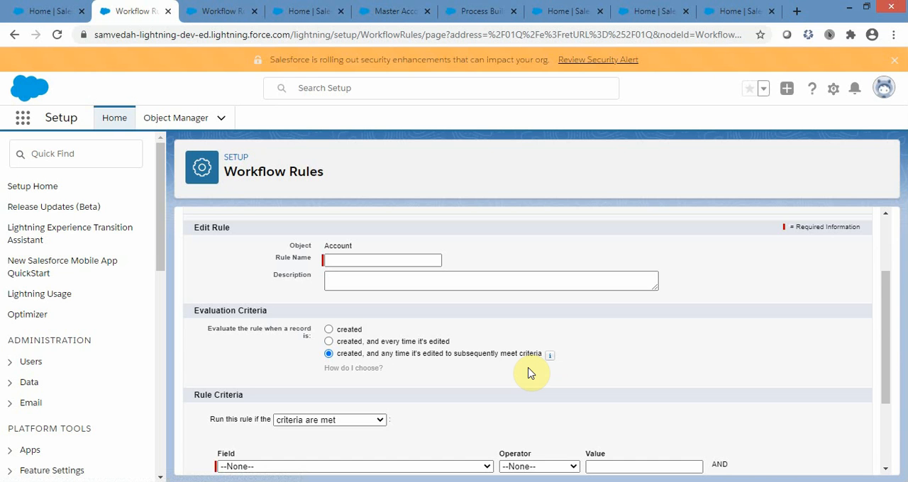
# Set the first rule criterion to Account: Billing Country equals US.
pyautogui.scroll(-2, 714, 338)
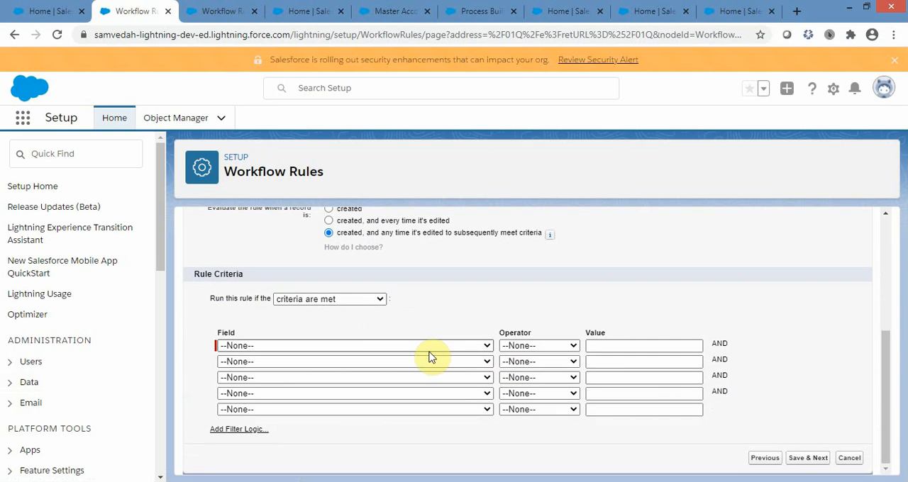
pyautogui.click(412, 345)
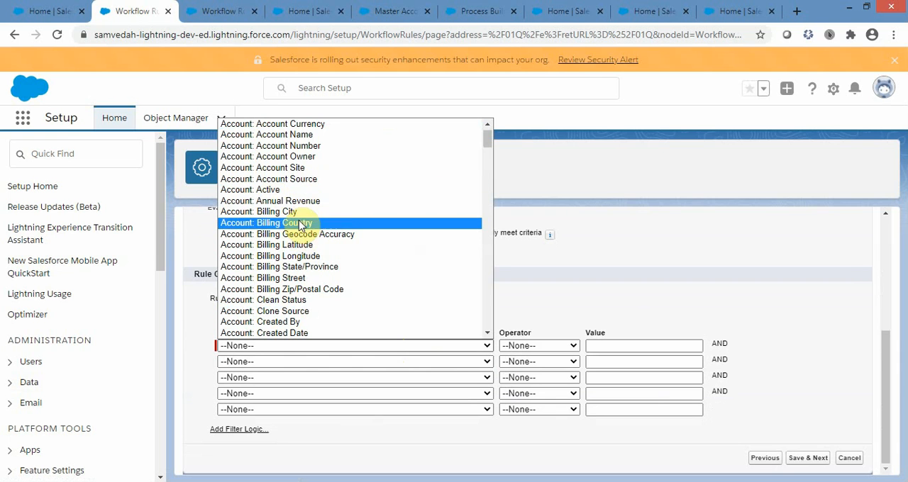
pyautogui.click(284, 223)
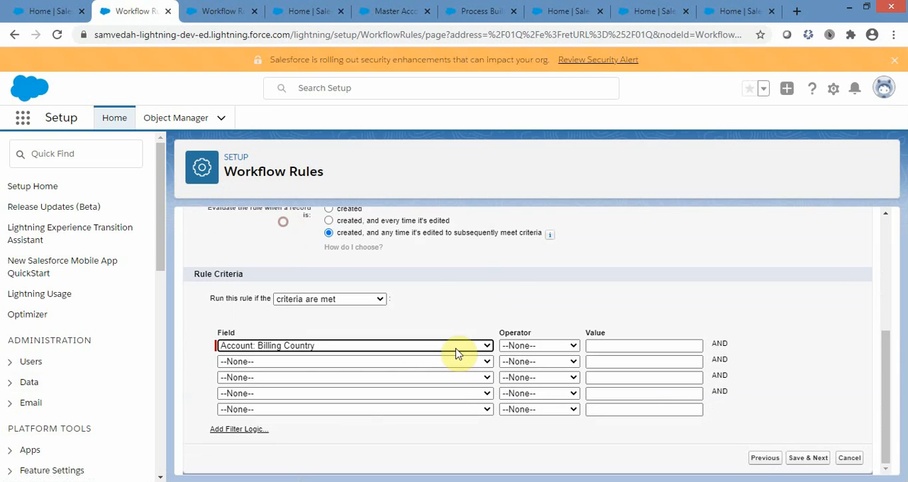
pyautogui.click(571, 346)
pyautogui.click(518, 222)
pyautogui.click(610, 345)
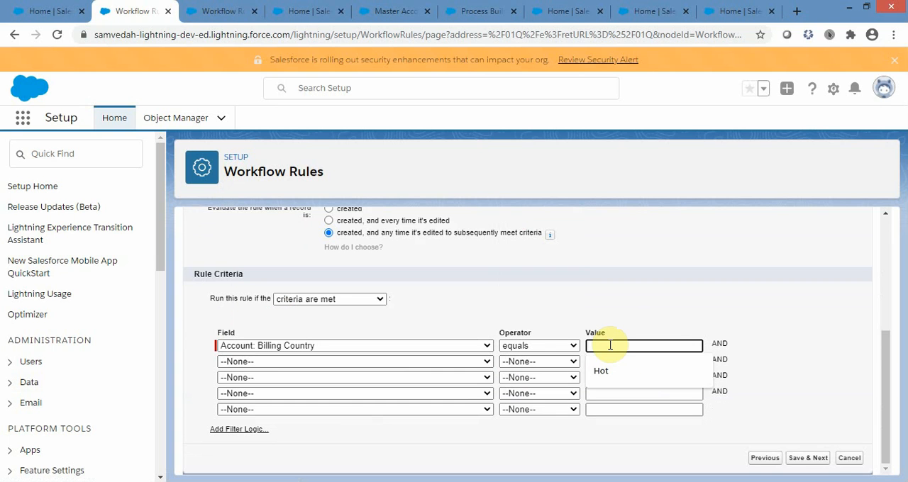
pyautogui.write('US')
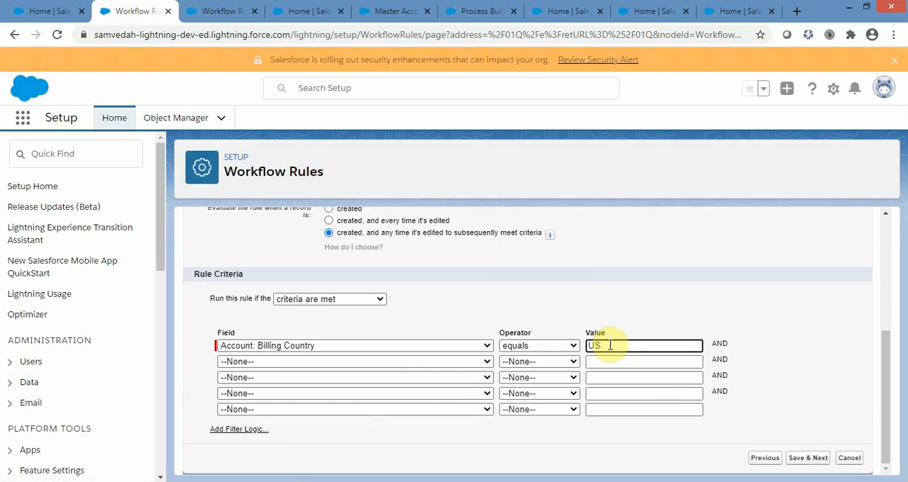
pyautogui.click(725, 297)
# Review the chosen evaluation option together with the Billing Country criterion and its value.
pyautogui.scroll(1, 684, 297)
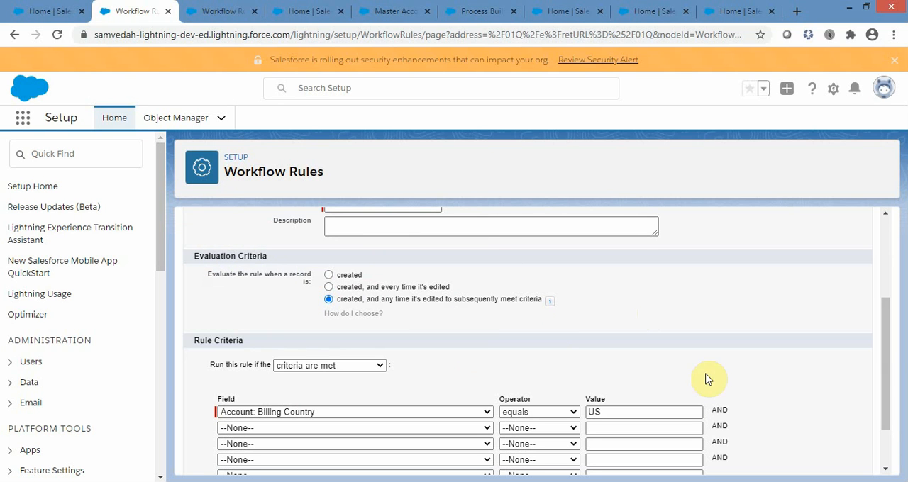
pyautogui.click(597, 411)
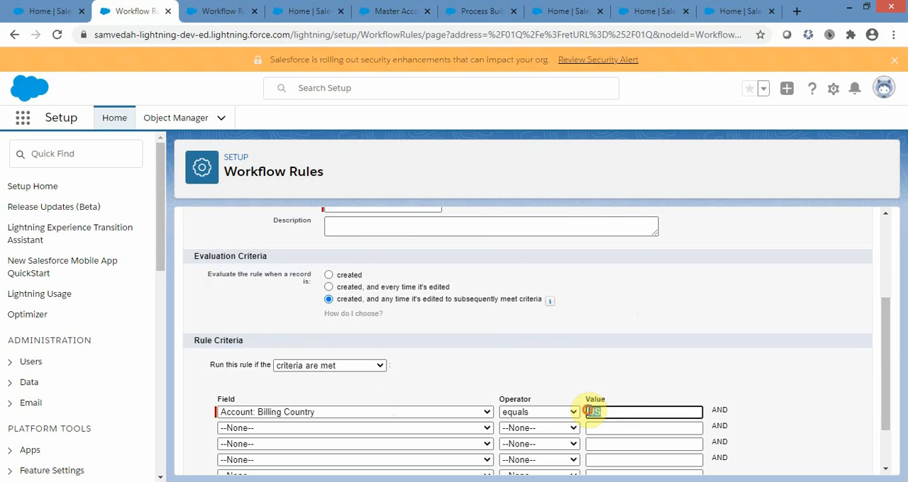
pyautogui.doubleClick(589, 411)
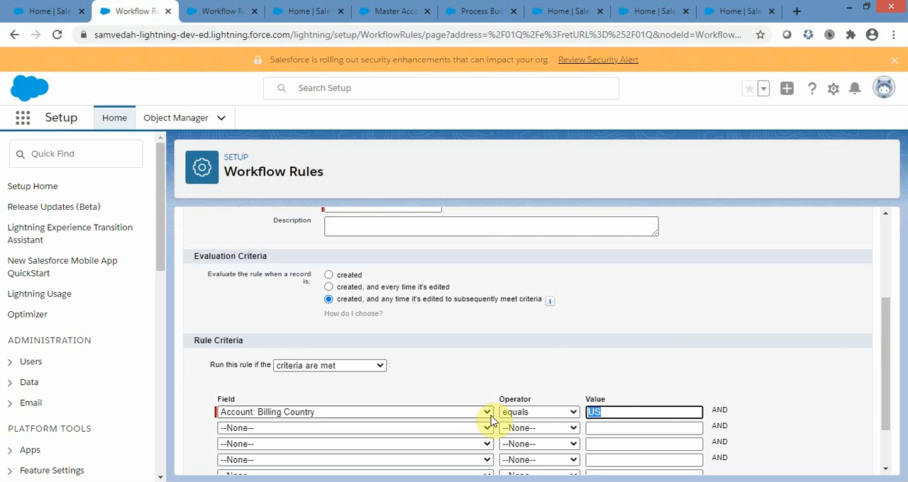
pyautogui.click(602, 413)
pyautogui.moveTo(602, 412); pyautogui.dragTo(585, 410)
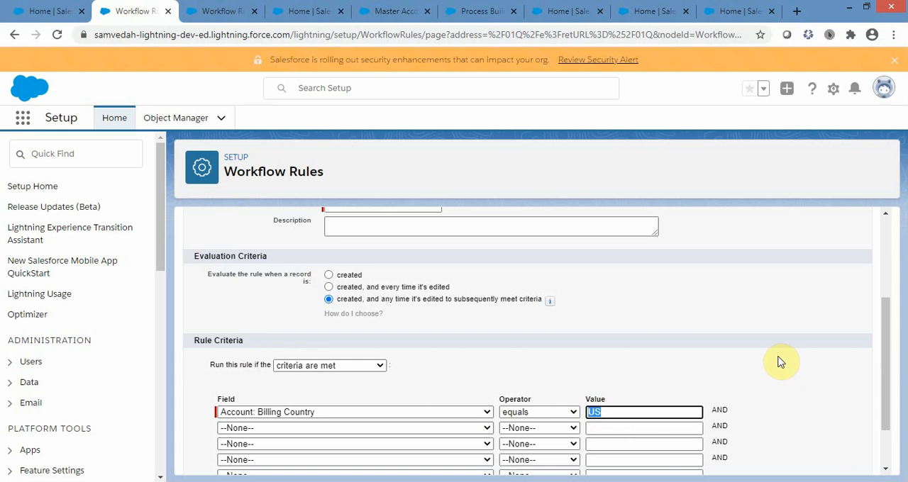
pyautogui.scroll(-1, 781, 359)
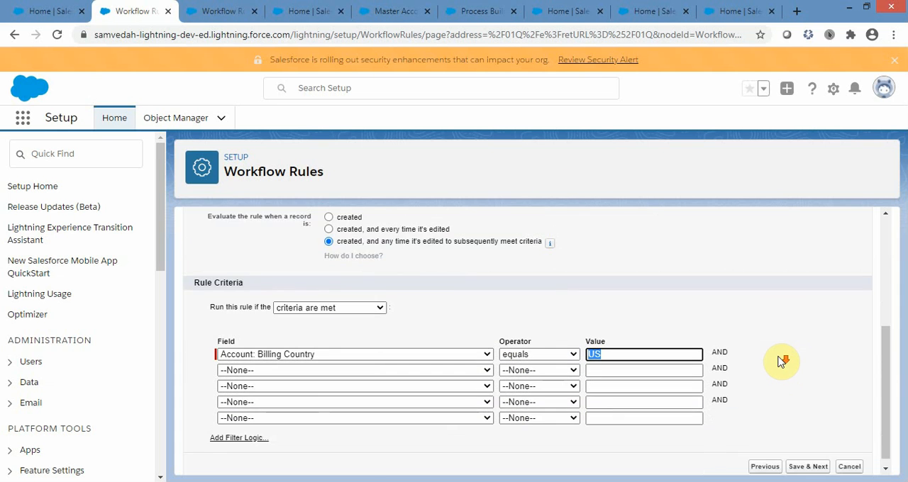
pyautogui.scroll(1, 780, 359)
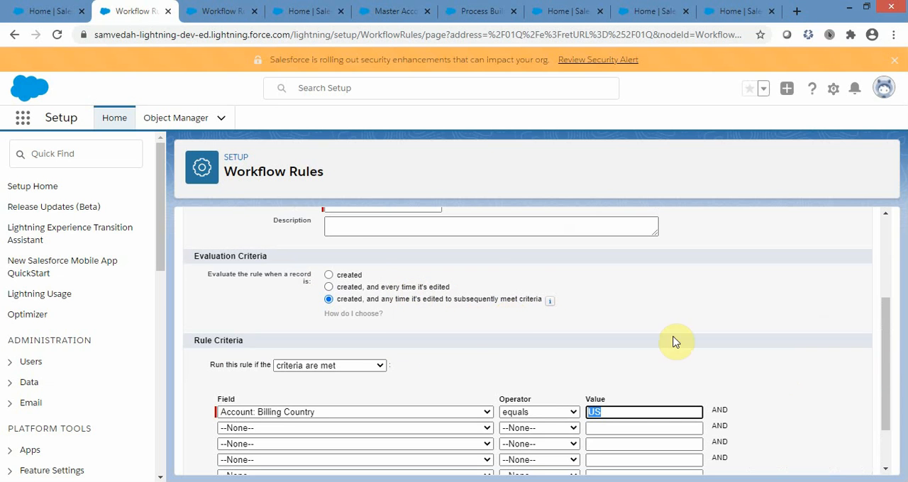
pyautogui.scroll(-1, 851, 367)
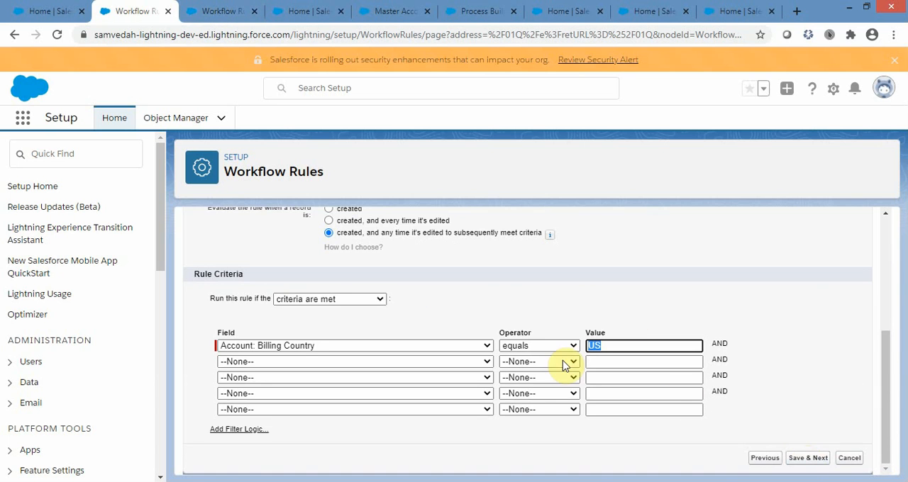
# Name the rule "Basic Session 3", leave the description empty, and save it to proceed to the workflow actions.
pyautogui.scroll(3, 565, 365)
pyautogui.click(359, 336)
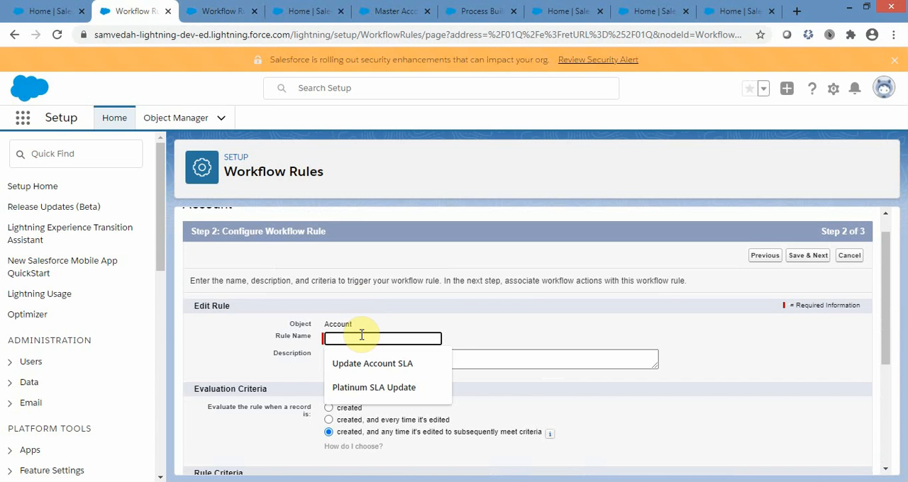
pyautogui.write('Session 3')
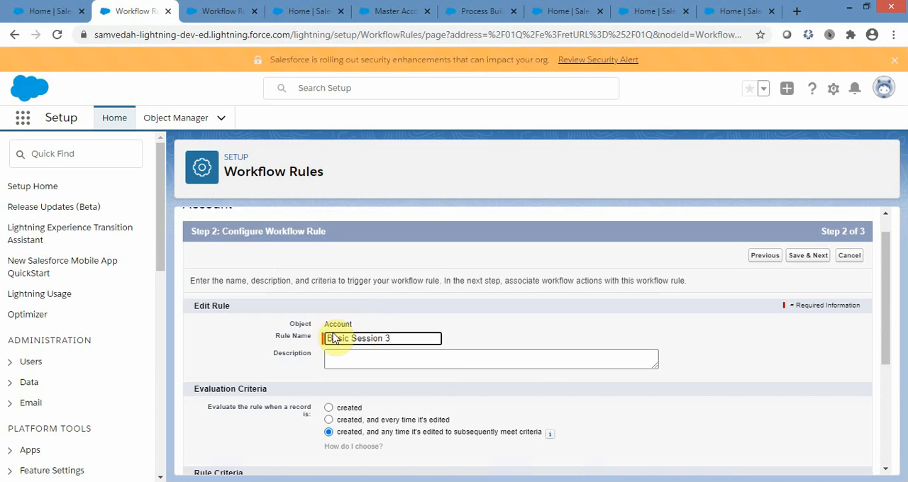
pyautogui.click(340, 358)
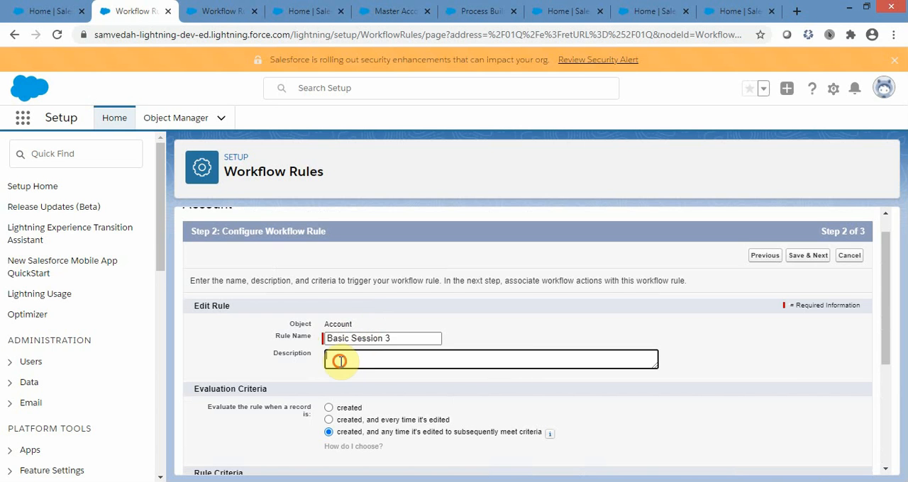
pyautogui.scroll(-3, 697, 345)
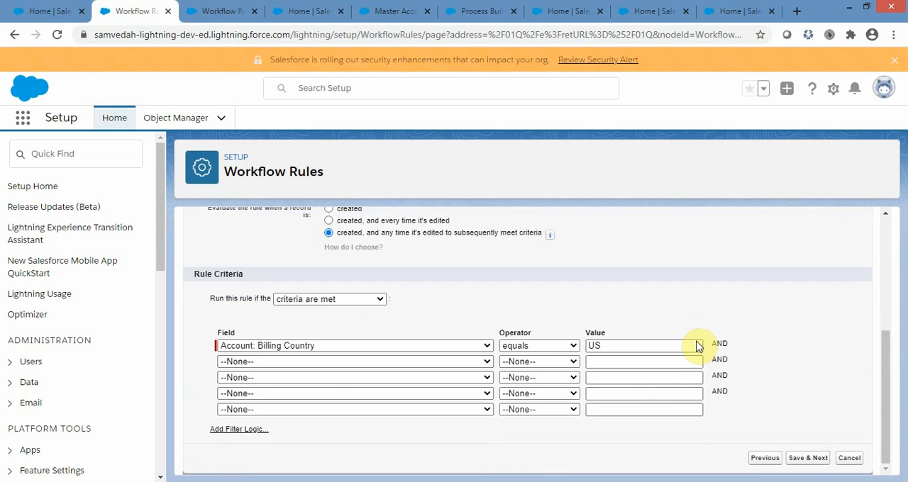
pyautogui.click(806, 459)
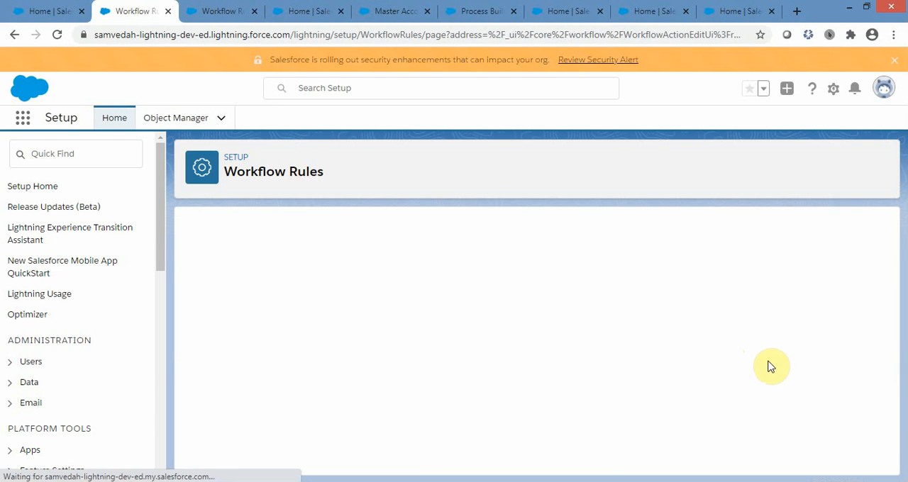
# Review the saved rule and evaluation criteria, and look at the types of immediate workflow action that can be added.
pyautogui.scroll(-1, 784, 273)
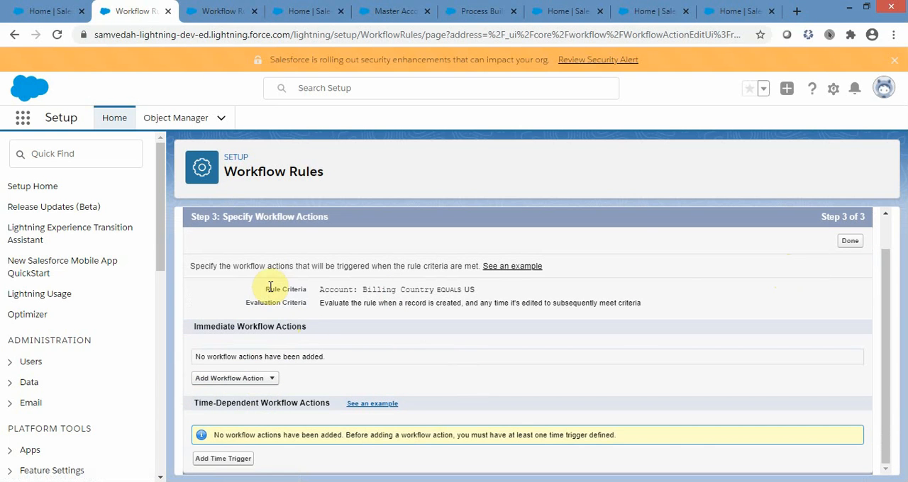
pyautogui.moveTo(265, 289); pyautogui.dragTo(600, 302)
pyautogui.click(459, 328)
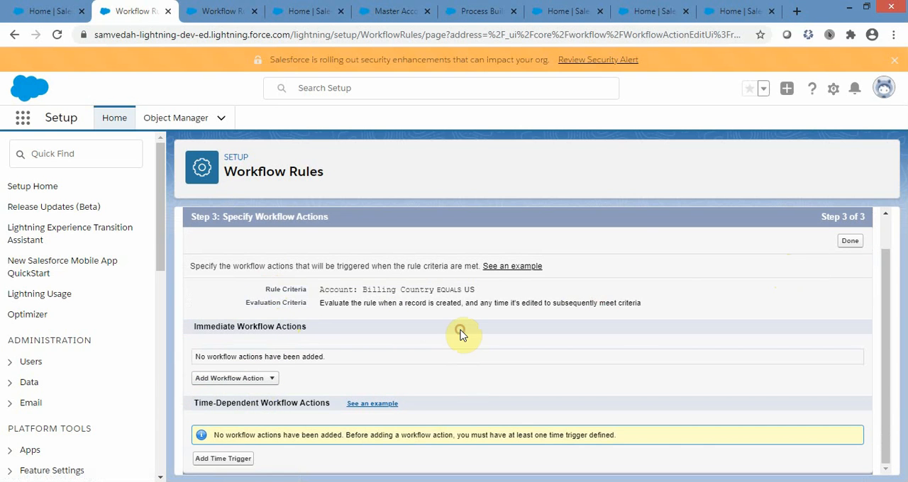
pyautogui.click(272, 380)
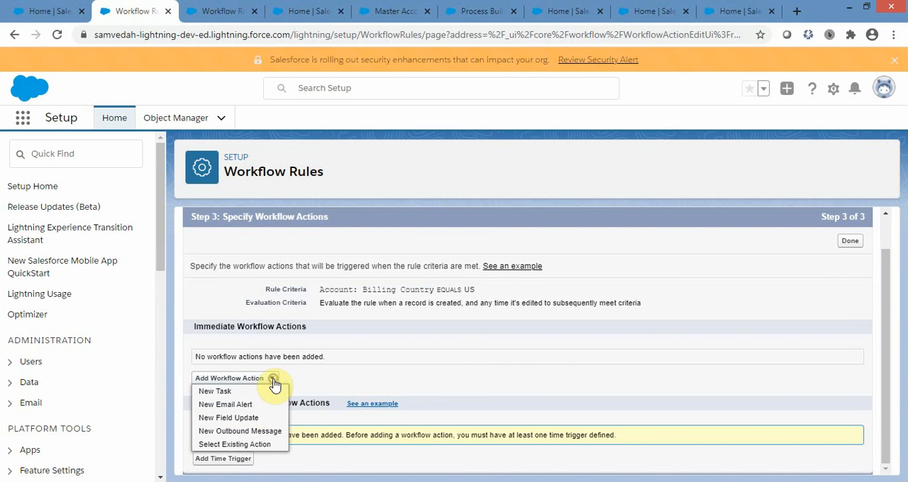
pyautogui.click(520, 375)
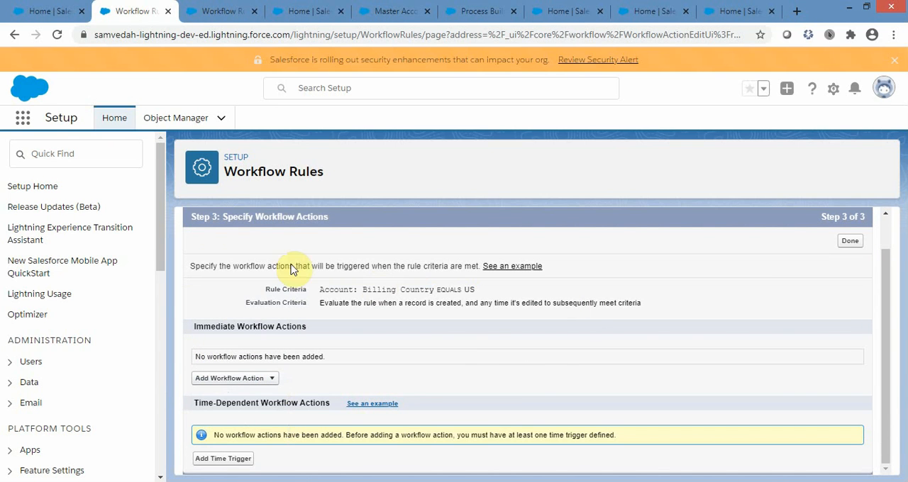
# Look over the immediate workflow action types offered for the Basic Session 3 rule.
pyautogui.click(274, 380)
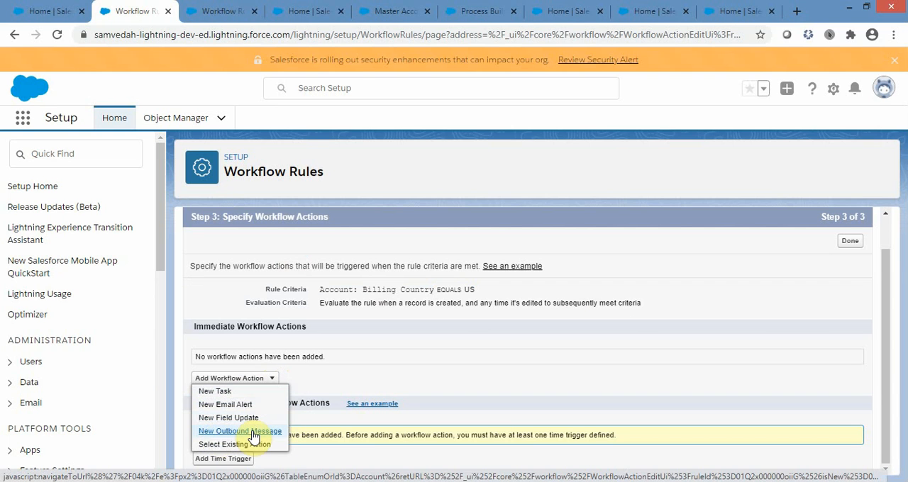
pyautogui.click(793, 315)
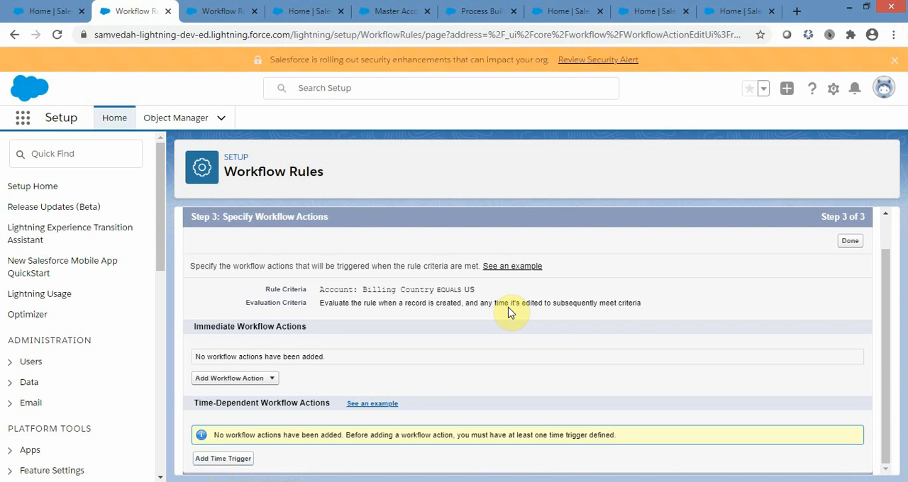
# Try out a time trigger of 30 days before Account: SLA Expiration Date, and discard it without saving.
pyautogui.click(227, 461)
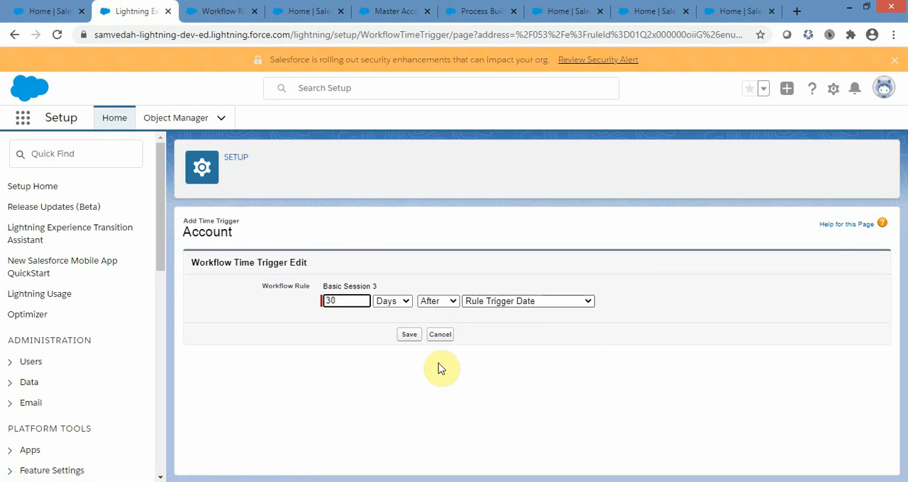
pyautogui.click(449, 303)
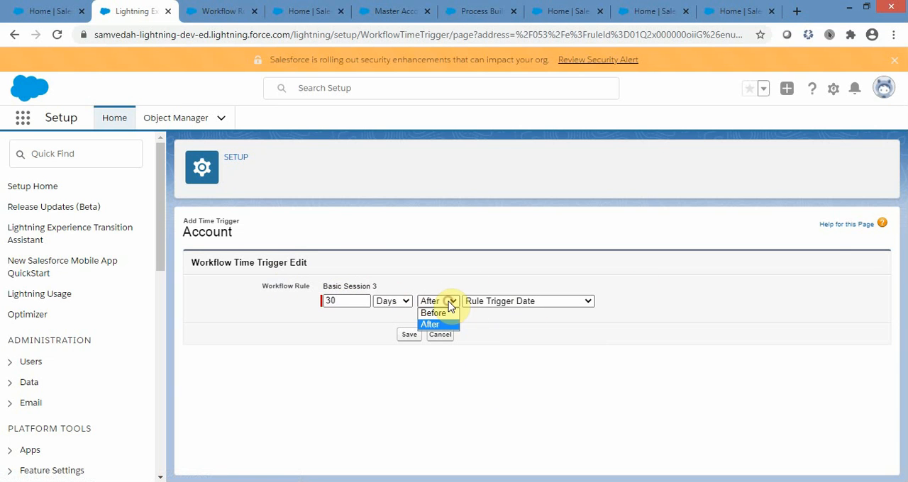
pyautogui.click(637, 328)
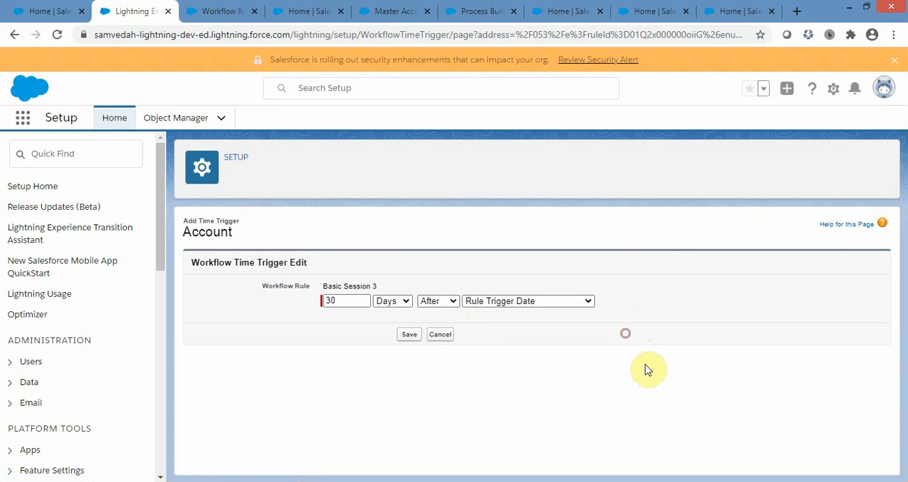
pyautogui.click(539, 302)
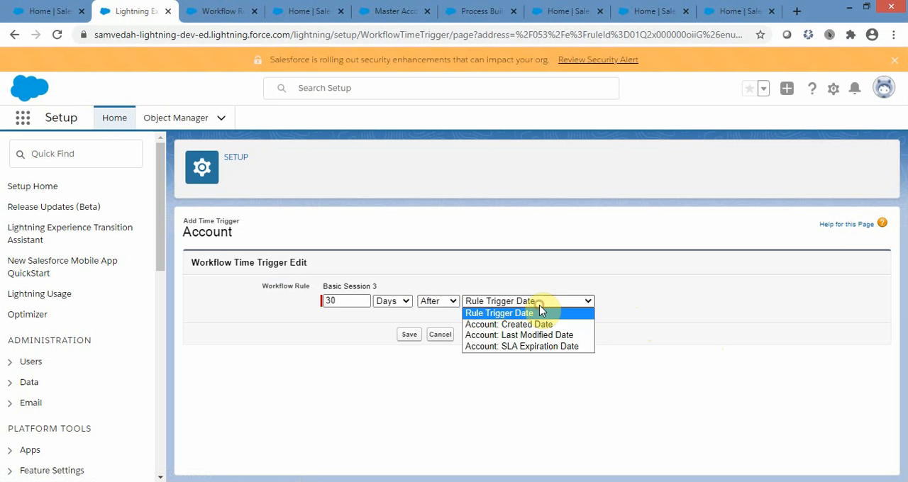
pyautogui.click(523, 346)
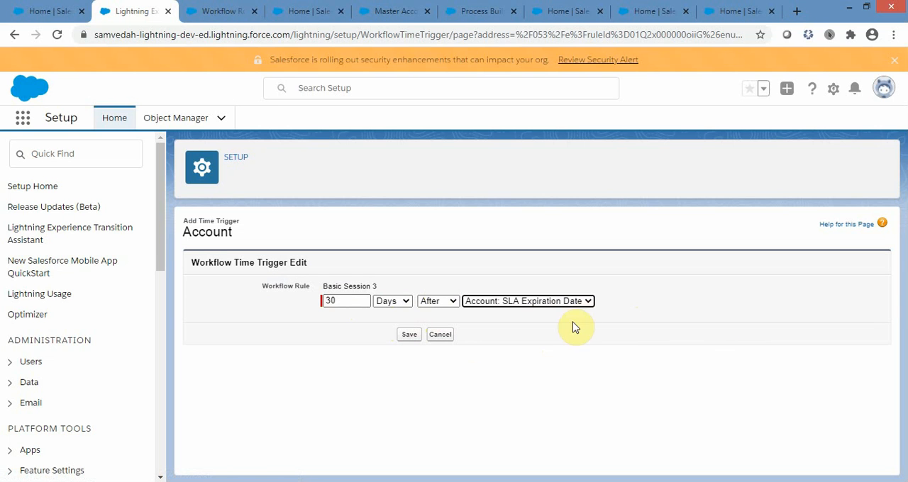
pyautogui.click(449, 301)
pyautogui.click(452, 315)
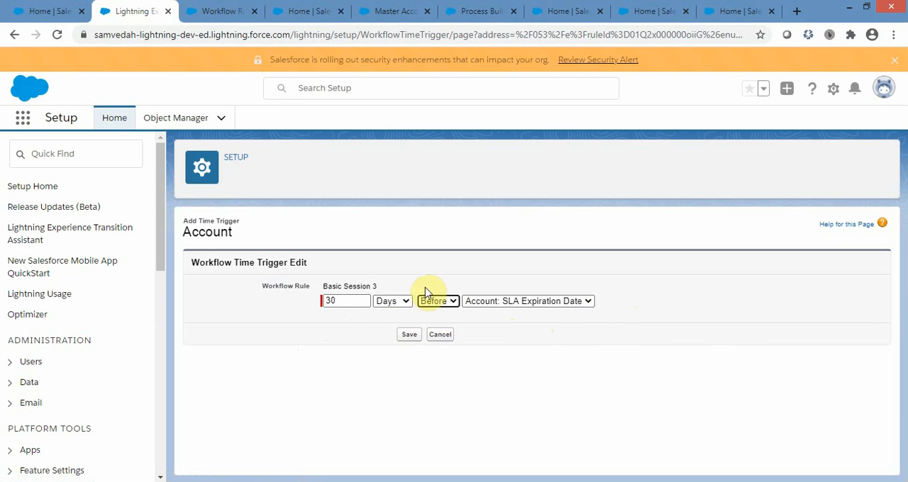
pyautogui.click(441, 300)
pyautogui.click(548, 342)
pyautogui.click(440, 335)
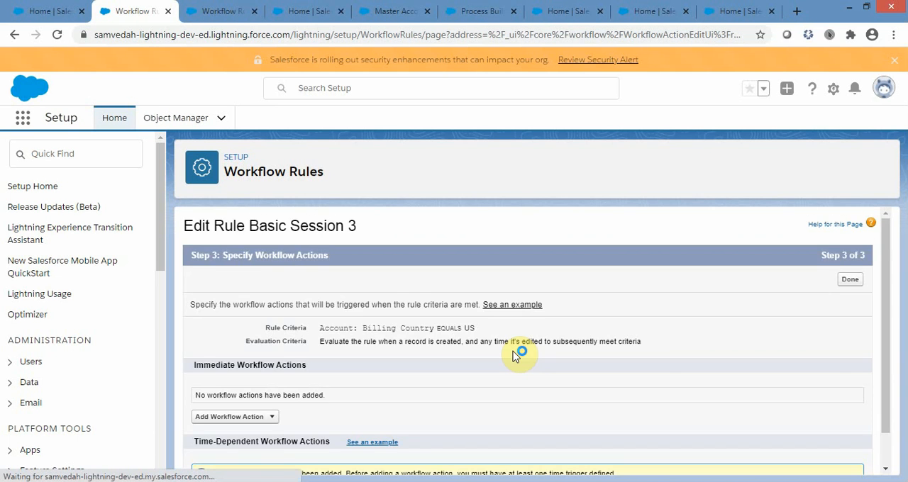
# Revisit the list of immediate workflow actions, from task to outbound message, and dismiss the Java update notification.
pyautogui.scroll(-1, 523, 350)
pyautogui.click(268, 379)
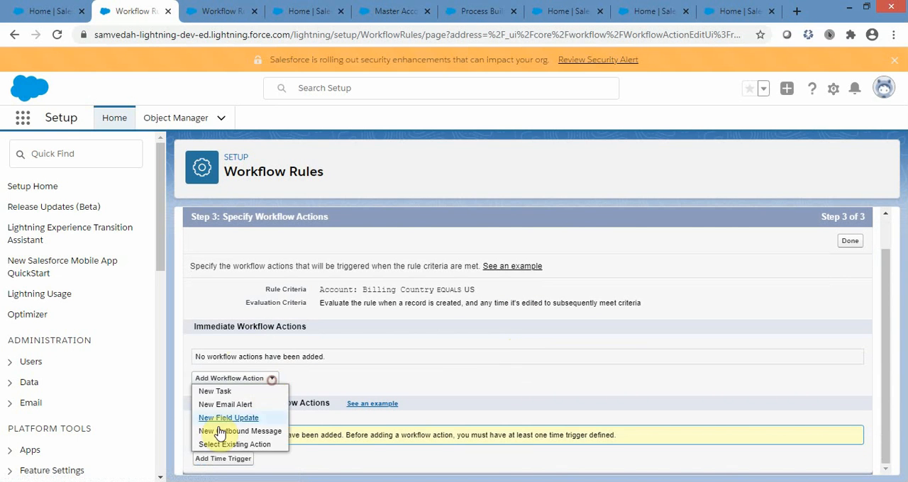
pyautogui.click(629, 339)
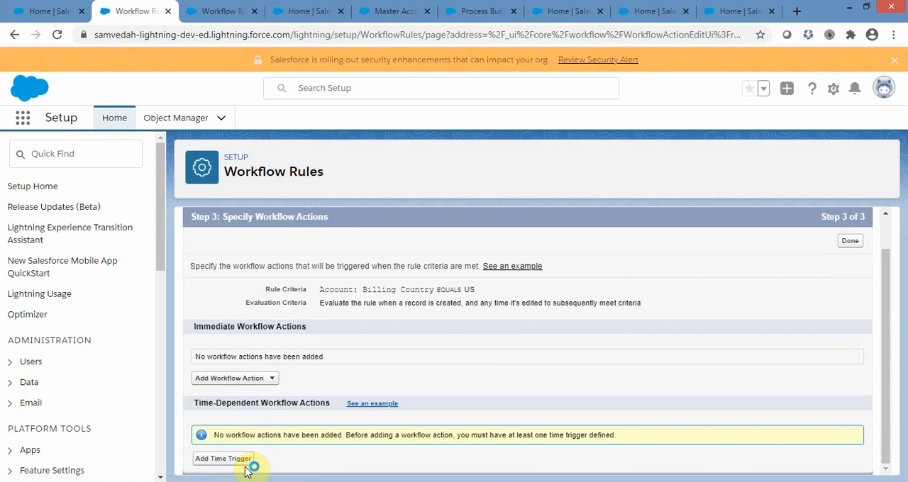
pyautogui.click(272, 378)
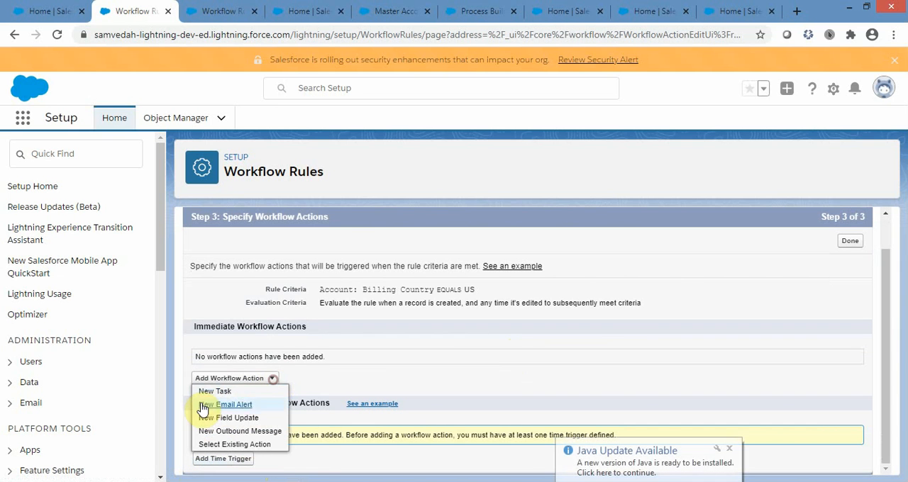
pyautogui.click(728, 448)
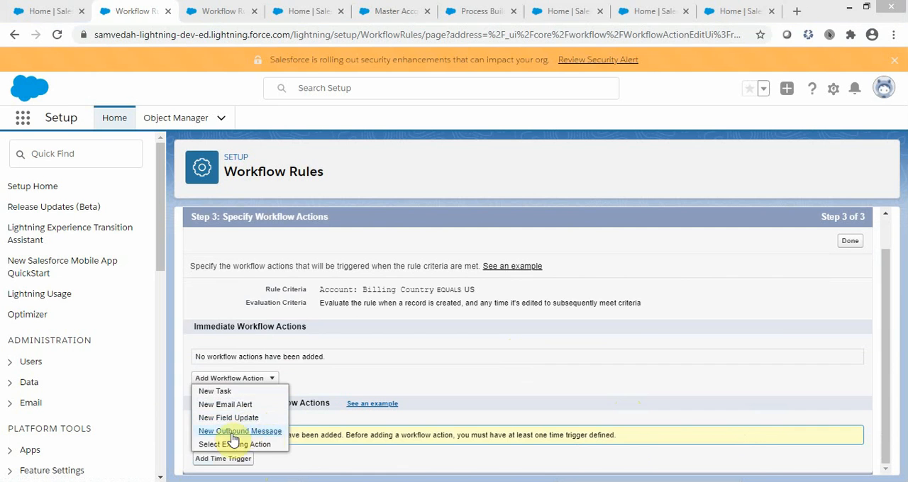
# Switch to the existing Update Account SLA rule, check its field update action, and activate the rule.
pyautogui.click(220, 10)
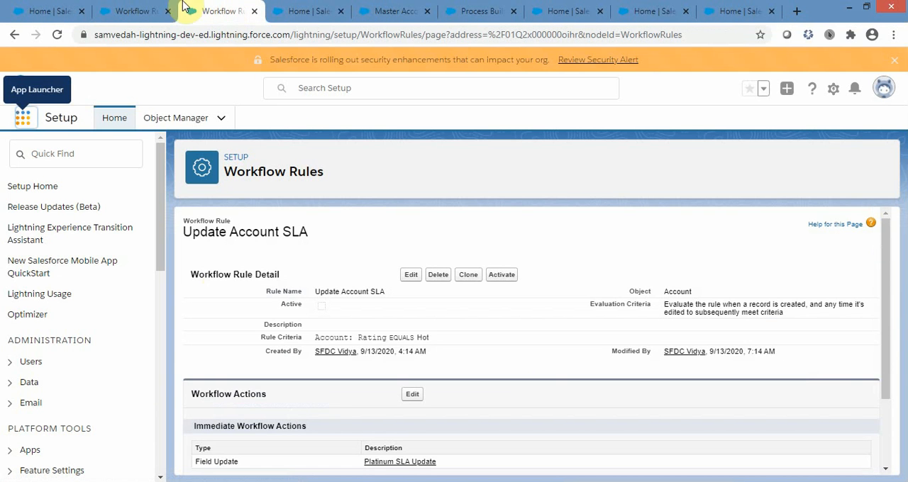
pyautogui.scroll(-2, 727, 339)
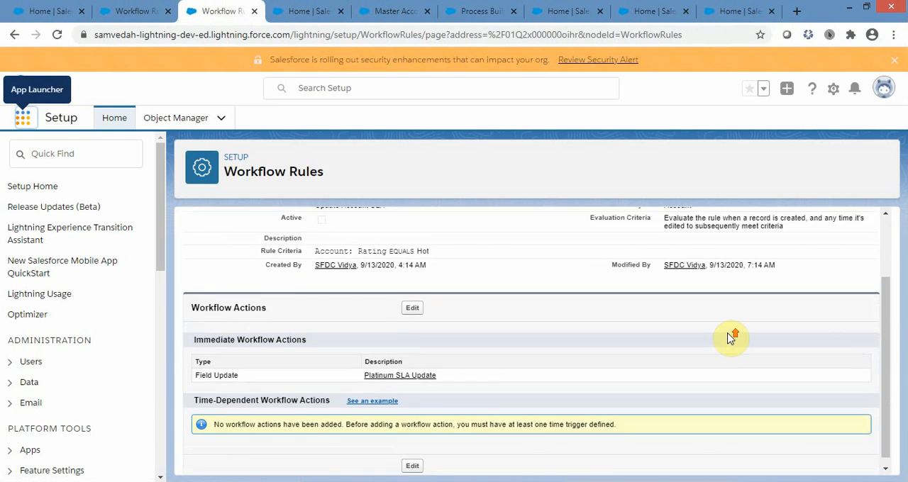
pyautogui.scroll(1, 730, 338)
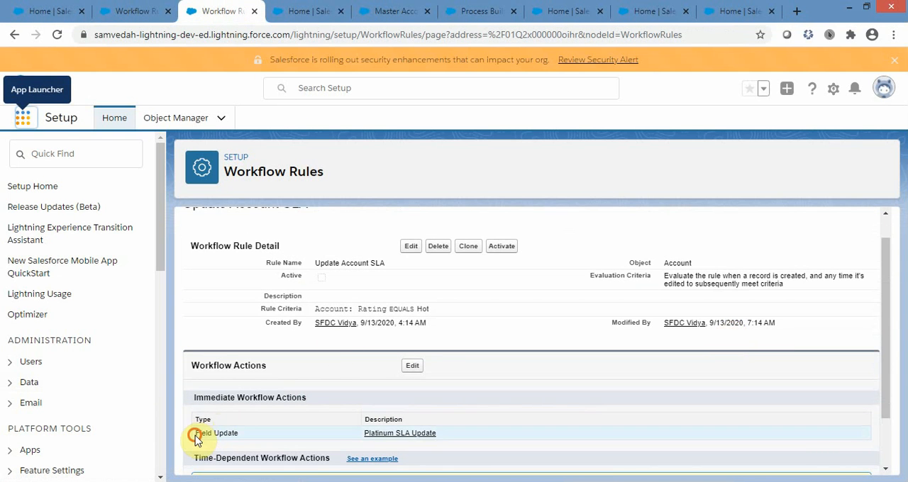
pyautogui.moveTo(196, 436); pyautogui.dragTo(228, 436)
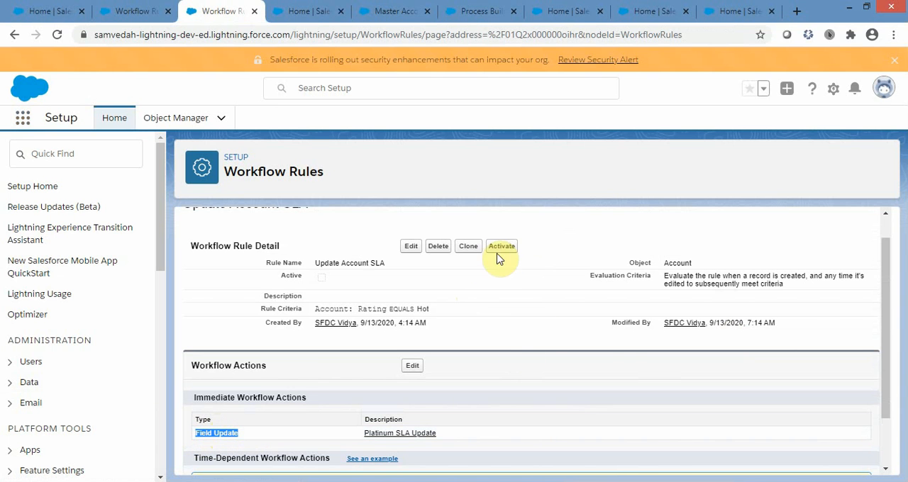
pyautogui.scroll(1, 584, 324)
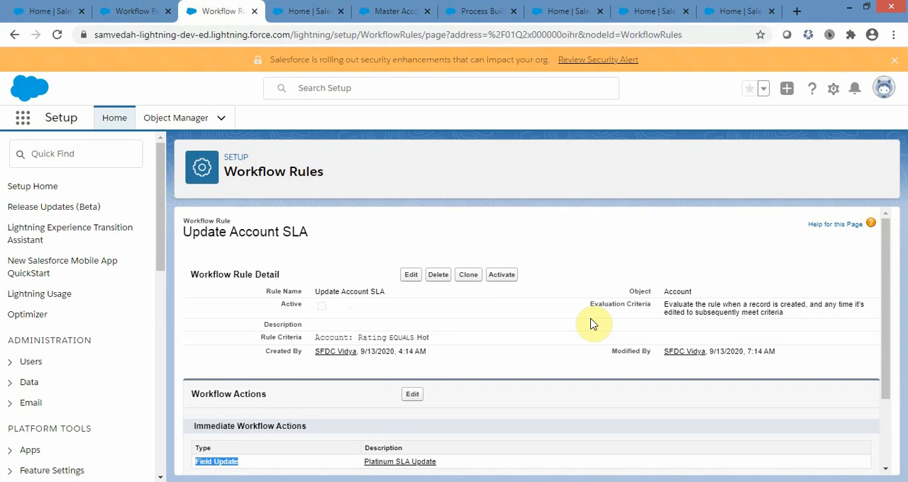
pyautogui.click(504, 278)
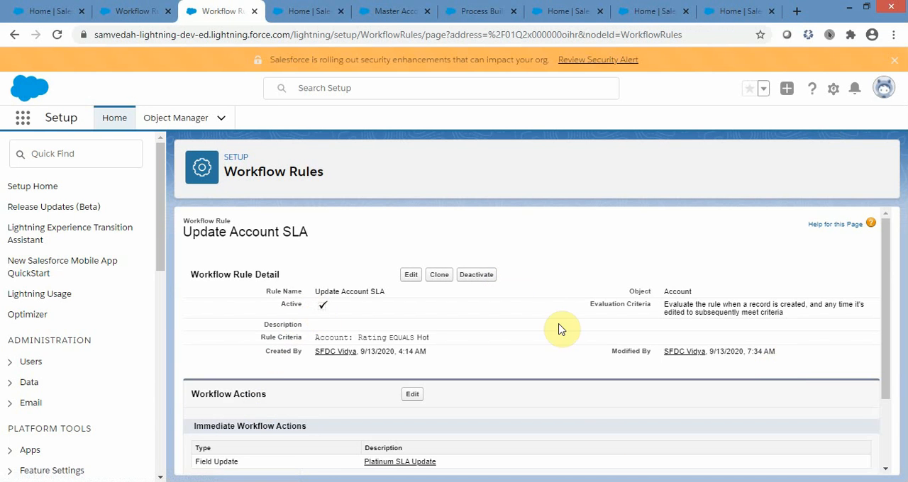
# Review the Update Account SLA rule's Rating criterion and read the details of its Platinum SLA Update field update.
pyautogui.scroll(-1, 742, 347)
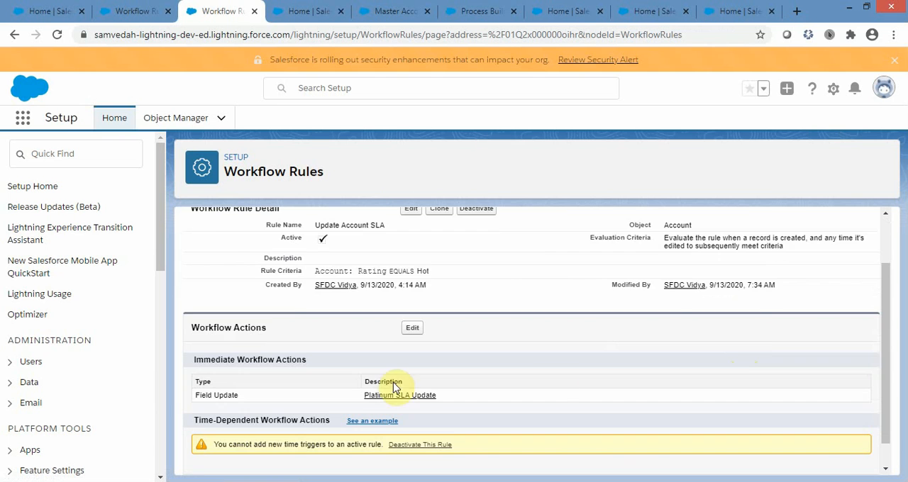
pyautogui.scroll(1, 553, 385)
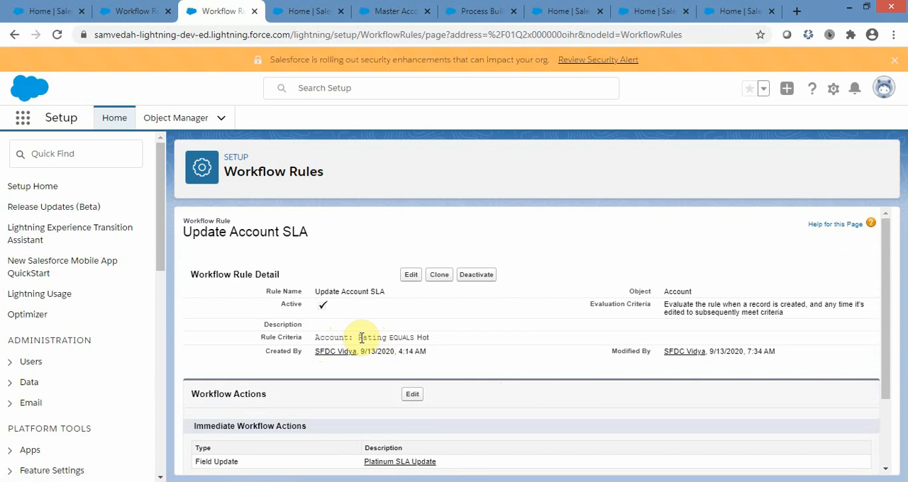
pyautogui.moveTo(361, 338); pyautogui.dragTo(432, 339)
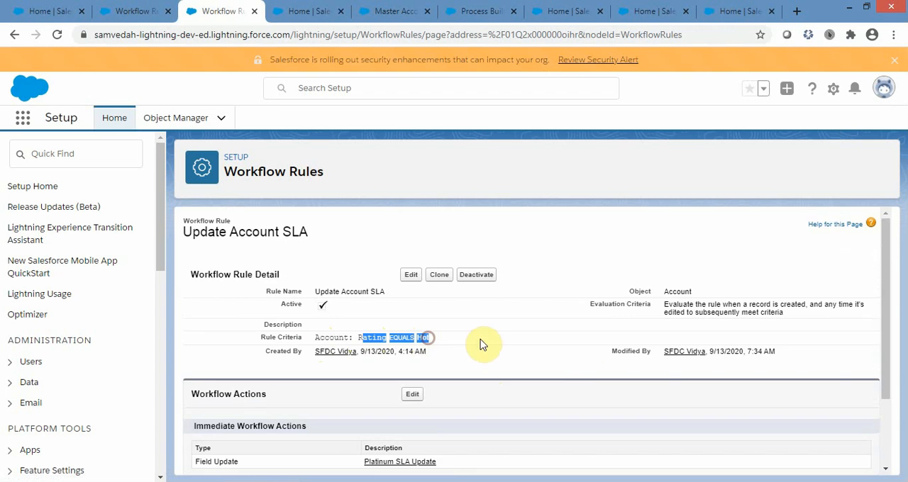
pyautogui.scroll(-1, 594, 377)
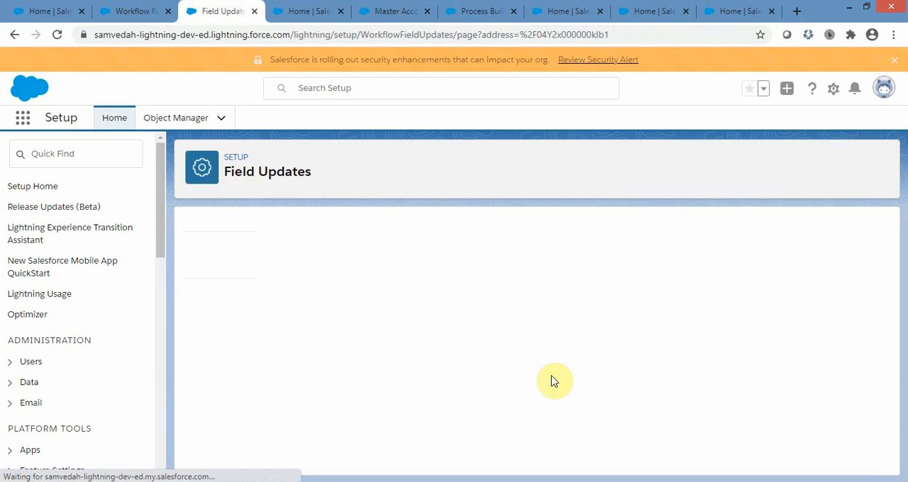
pyautogui.scroll(-1, 551, 298)
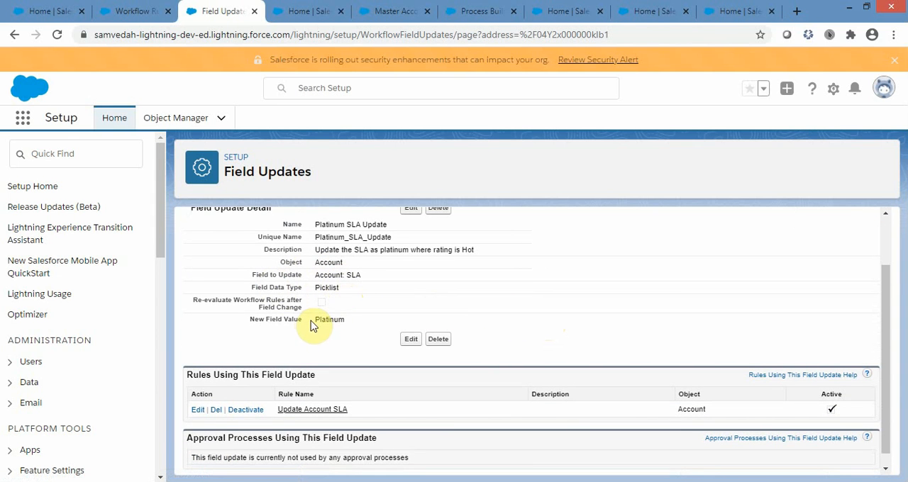
# Open the details of the Master Account Example account and examine its Rating field.
pyautogui.click(303, 12)
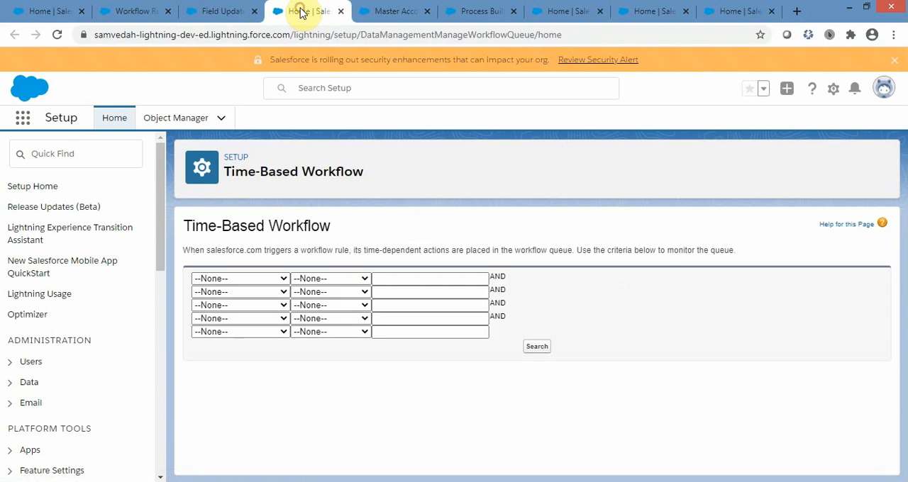
pyautogui.click(402, 11)
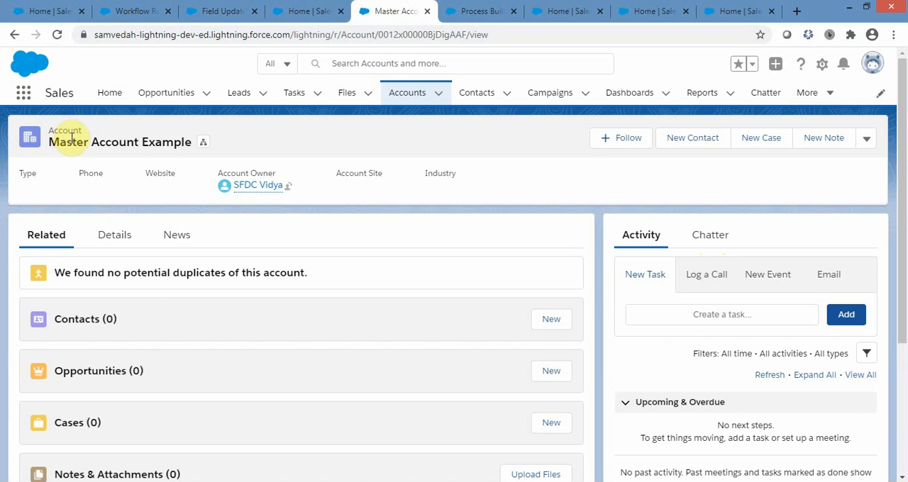
pyautogui.click(108, 243)
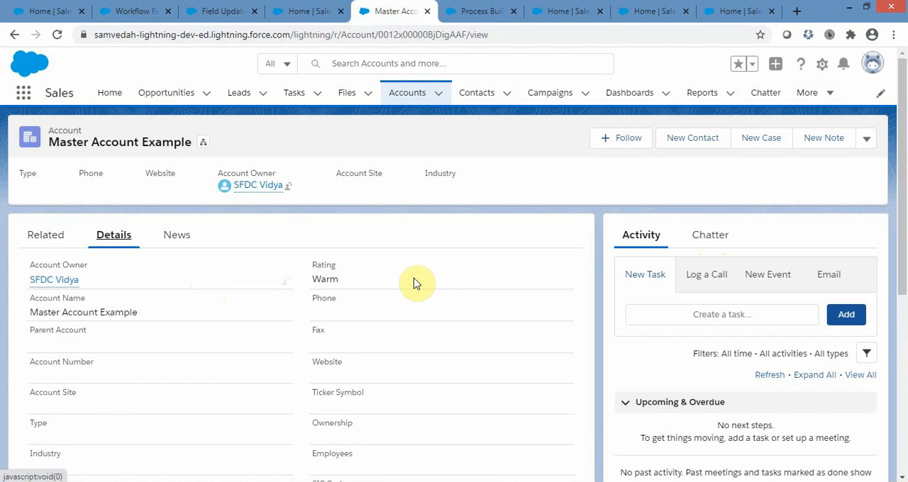
pyautogui.doubleClick(314, 265)
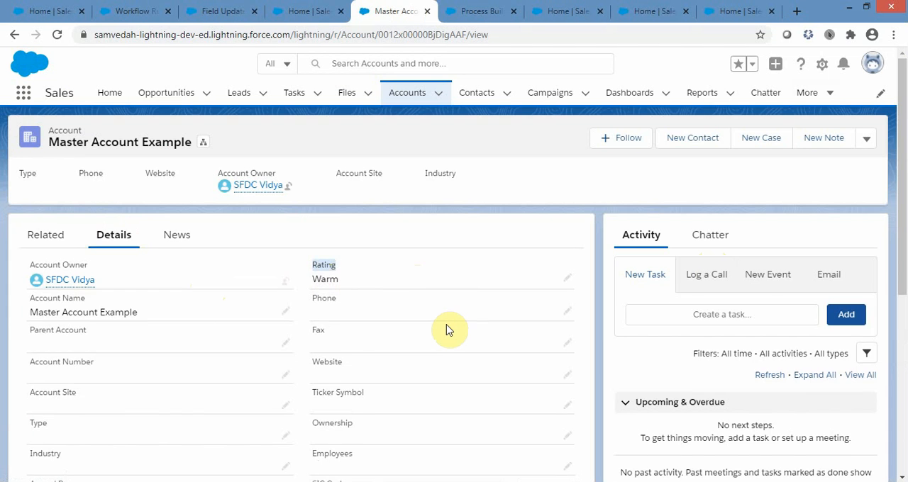
pyautogui.scroll(-5, 446, 330)
pyautogui.scroll(5, 446, 330)
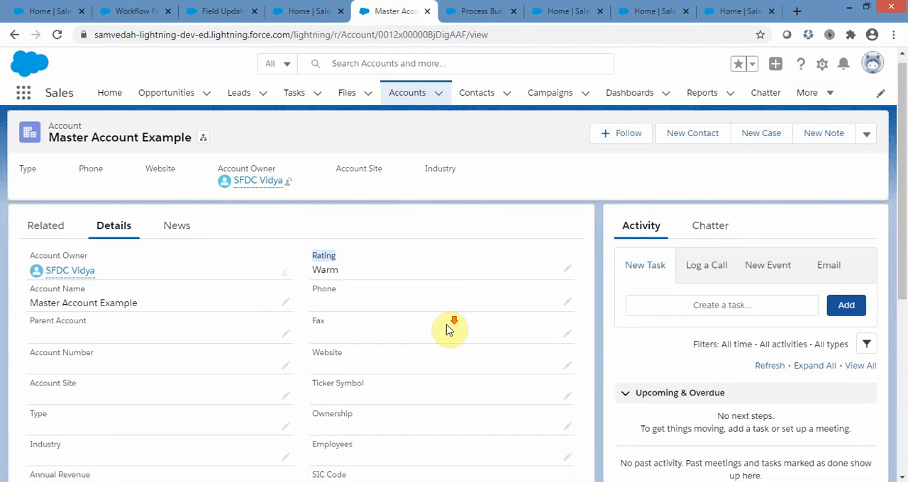
pyautogui.scroll(-5, 425, 331)
pyautogui.scroll(5, 522, 330)
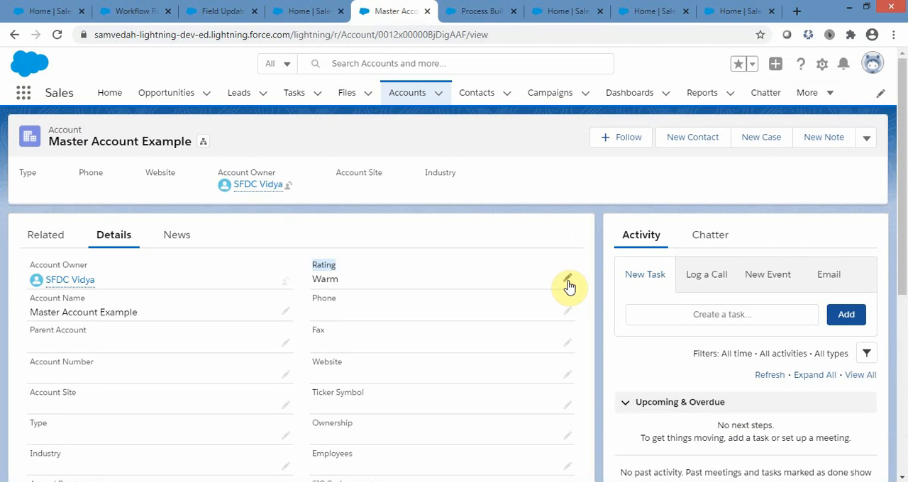
# Set the Master Account Example's Rating to Hot, save the record, and check its SLA field.
pyautogui.click(563, 278)
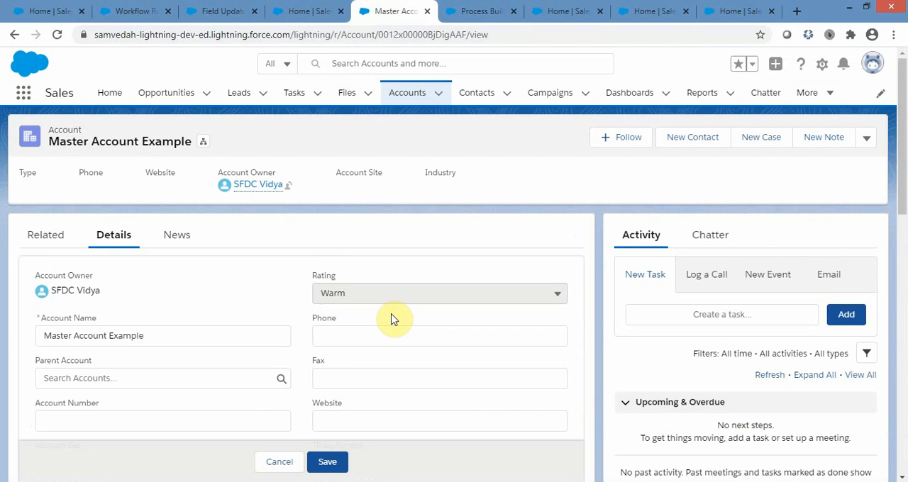
pyautogui.click(446, 299)
pyautogui.click(354, 344)
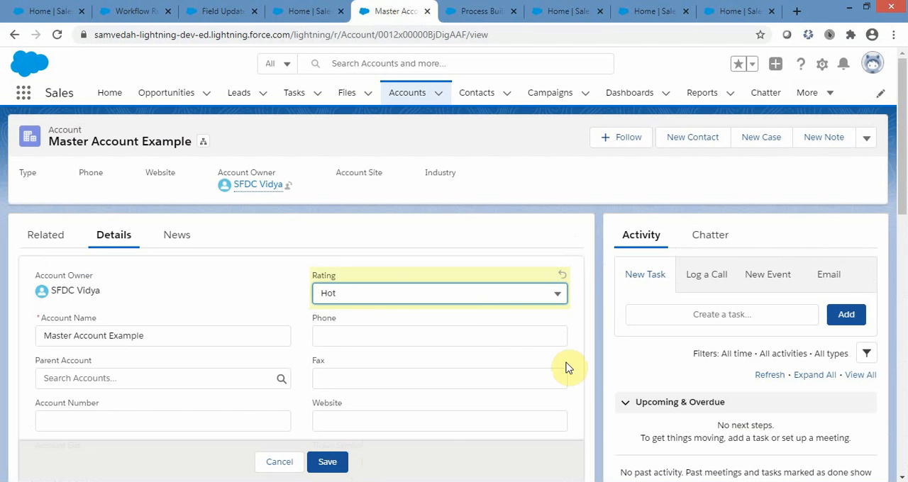
pyautogui.click(384, 268)
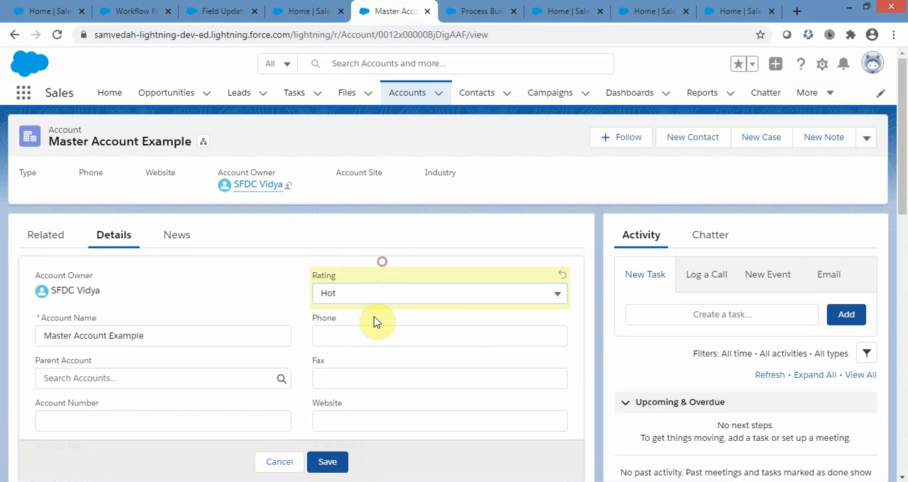
pyautogui.click(330, 462)
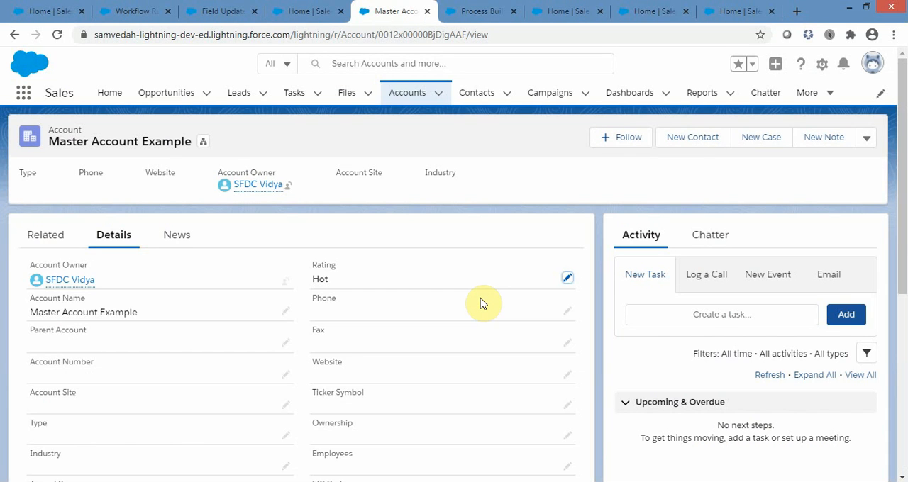
pyautogui.scroll(-5, 480, 300)
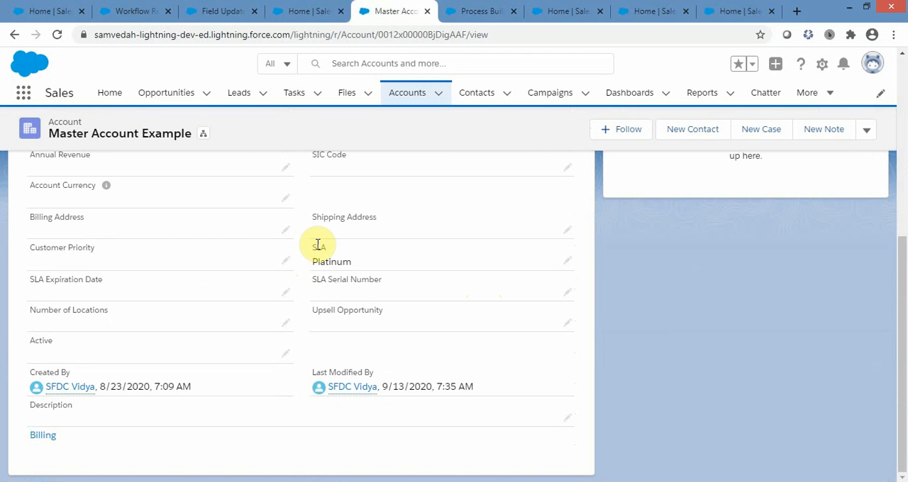
pyautogui.moveTo(309, 259); pyautogui.dragTo(354, 260)
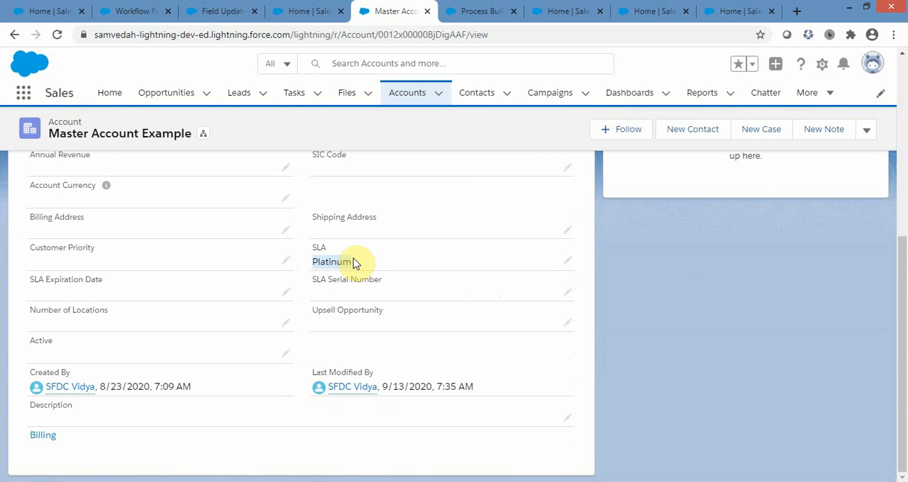
# Compare the account's Rating and SLA fields with the details of the Platinum SLA Update field update.
pyautogui.scroll(5, 429, 318)
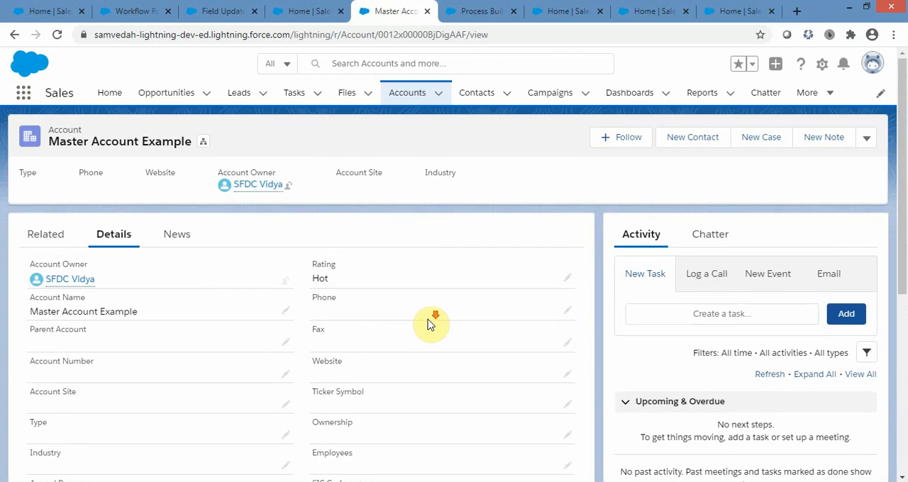
pyautogui.scroll(-4, 427, 325)
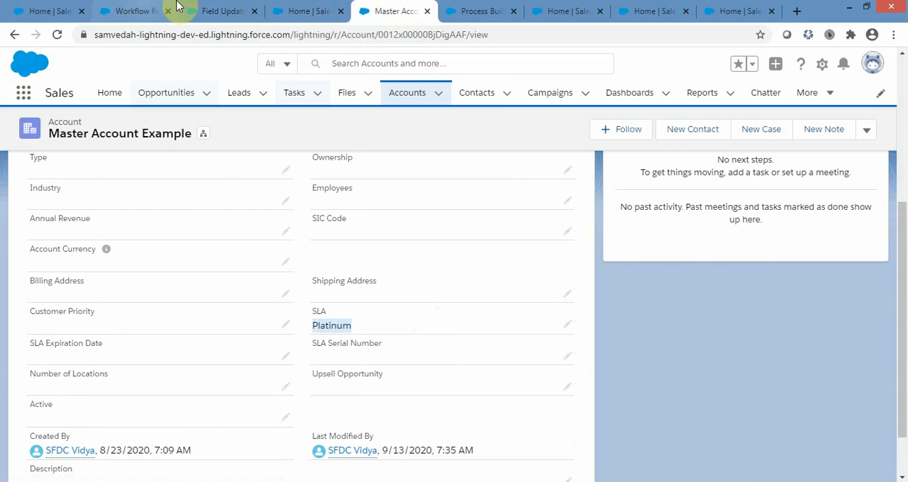
pyautogui.click(218, 11)
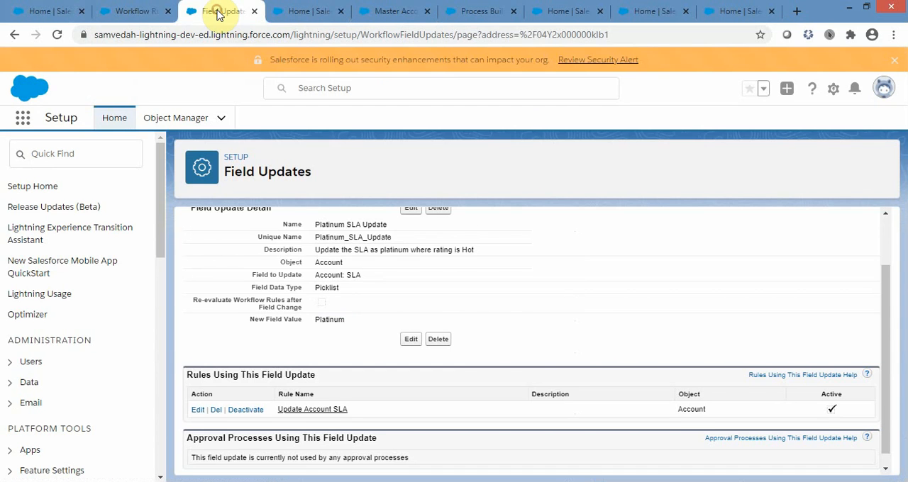
pyautogui.scroll(2, 571, 354)
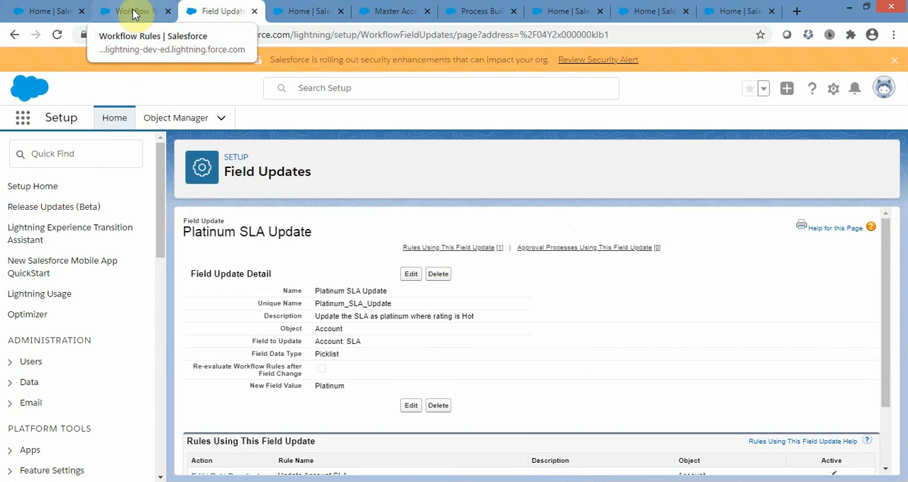
# Open the Time-Based Workflow page and examine its search criteria for monitoring the workflow queue.
pyautogui.click(309, 11)
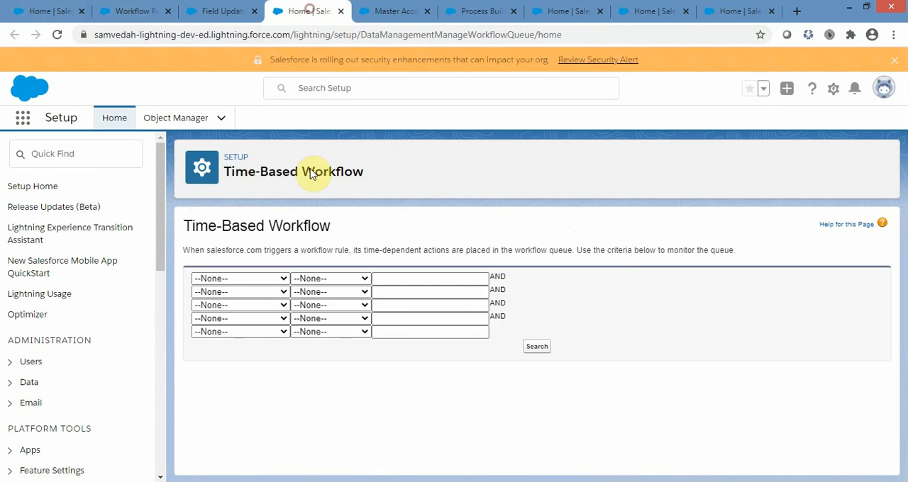
pyautogui.click(245, 281)
pyautogui.click(259, 300)
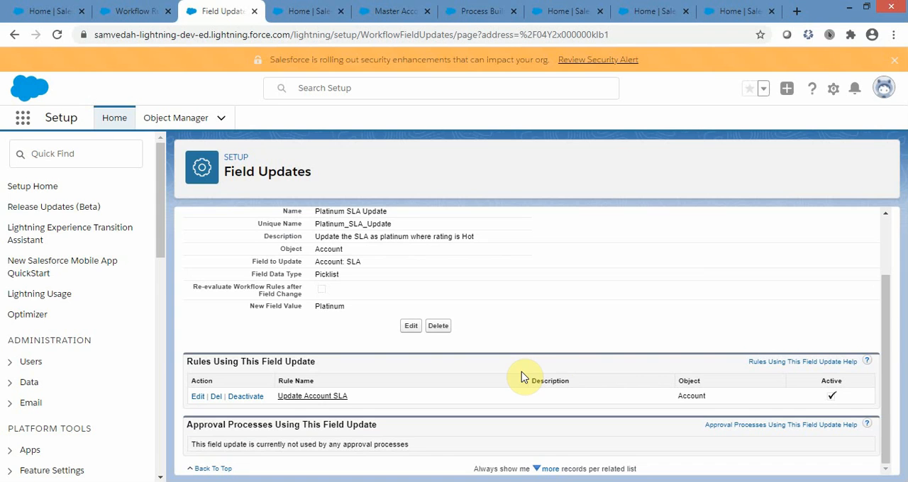
# Start a new process in Process Builder with the name Basis Session 3 and API name Basis_Session_3.
pyautogui.click(474, 13)
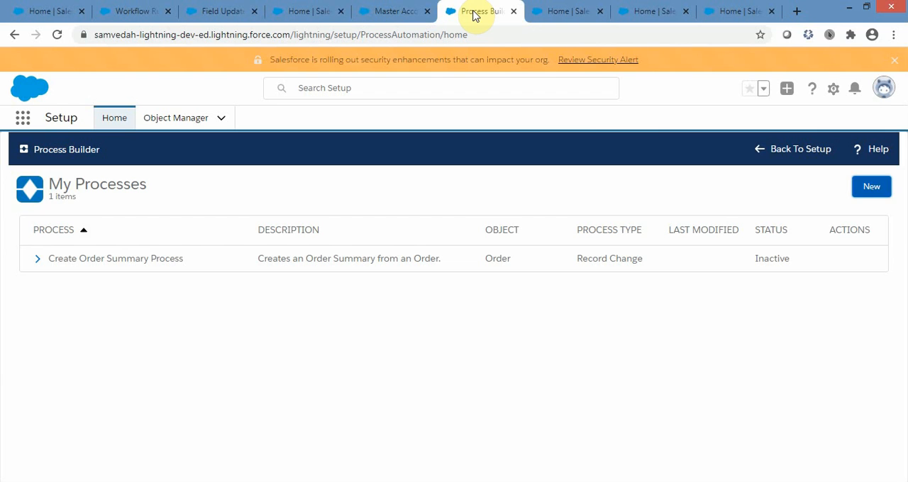
pyautogui.click(873, 192)
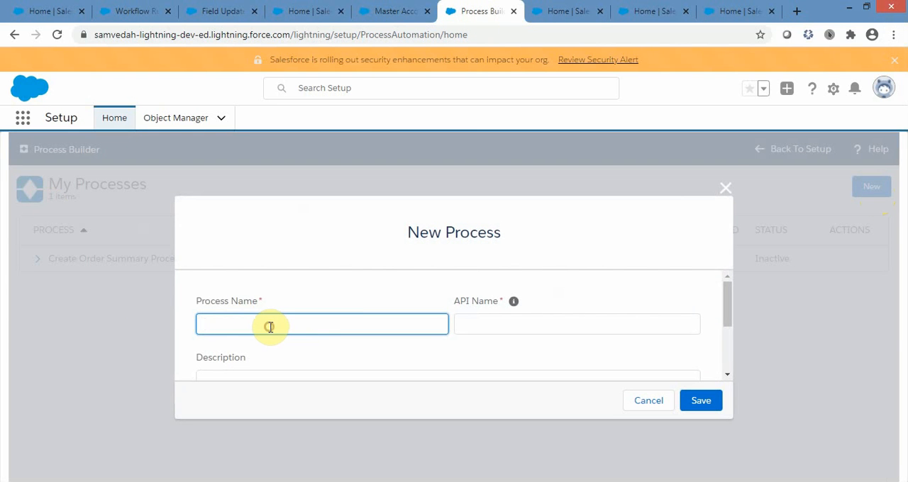
pyautogui.write('Basis Session 3')
pyautogui.click(511, 327)
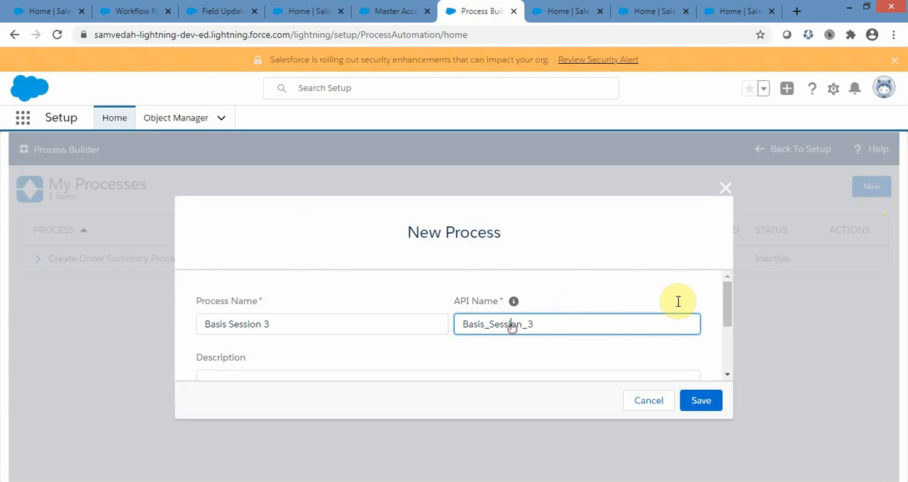
# Set the new process to start when a record changes and save it.
pyautogui.scroll(-3, 681, 302)
pyautogui.click(471, 333)
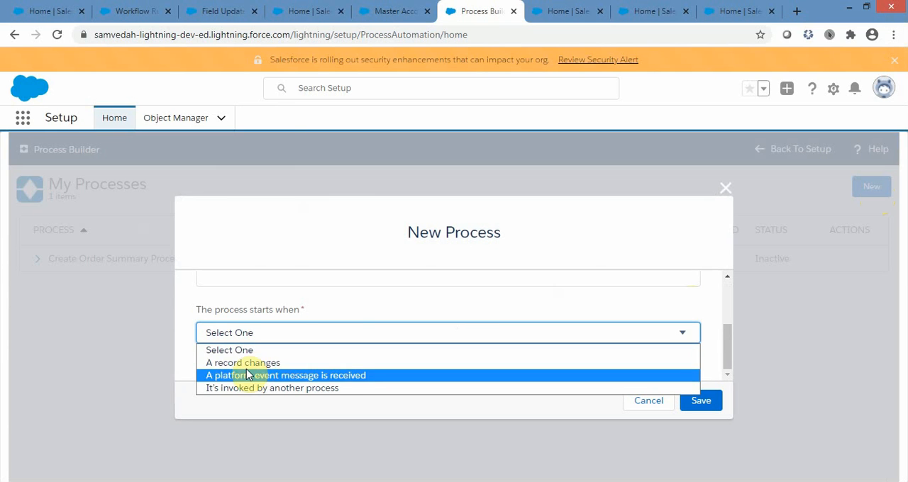
pyautogui.press('Up')
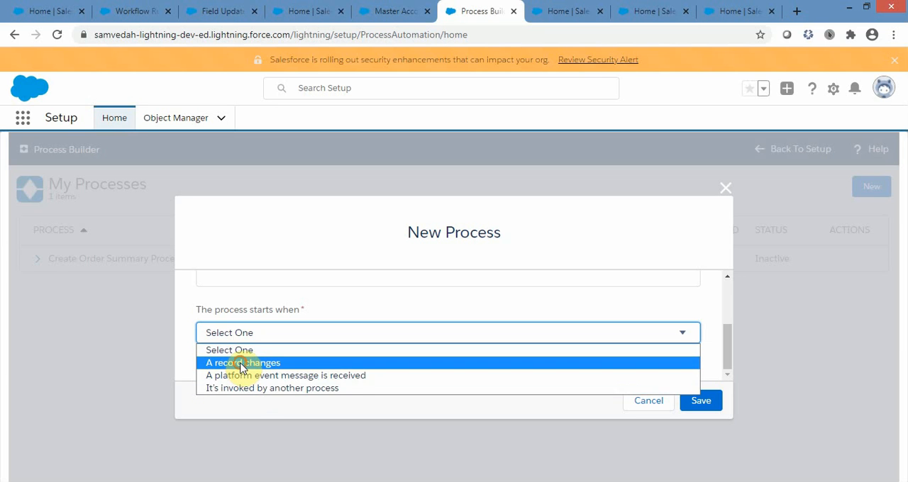
pyautogui.click(240, 365)
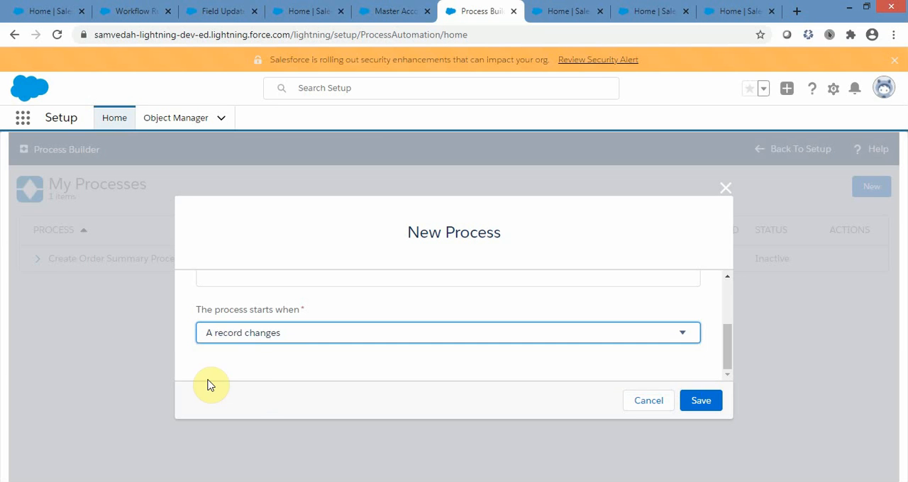
pyautogui.click(703, 400)
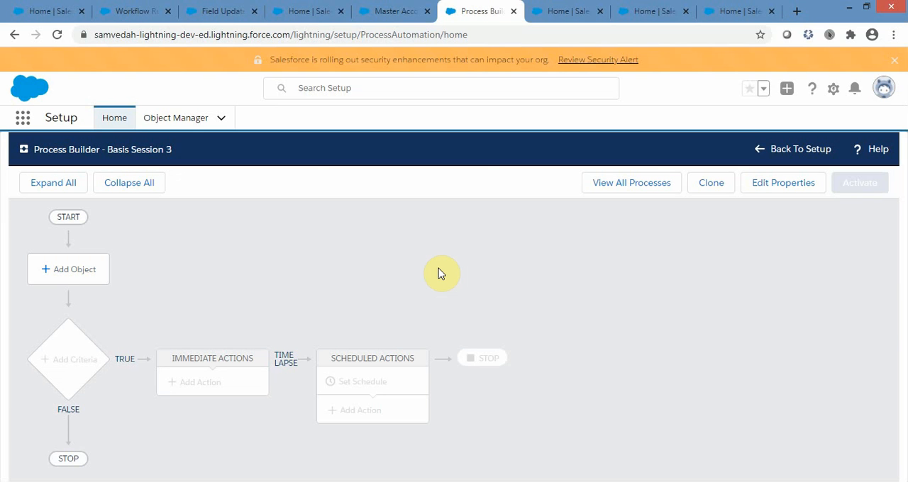
# Add the Account object to the process, keep it starting only when a record is created, and save.
pyautogui.click(55, 274)
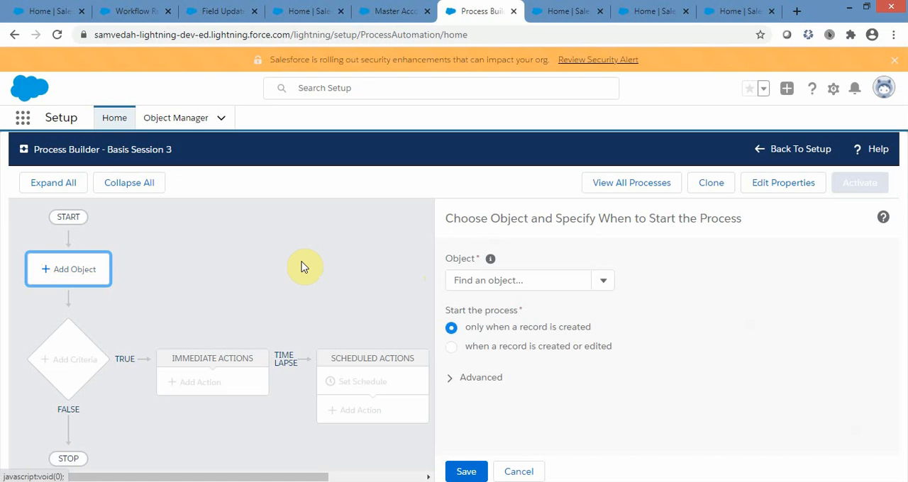
pyautogui.click(531, 281)
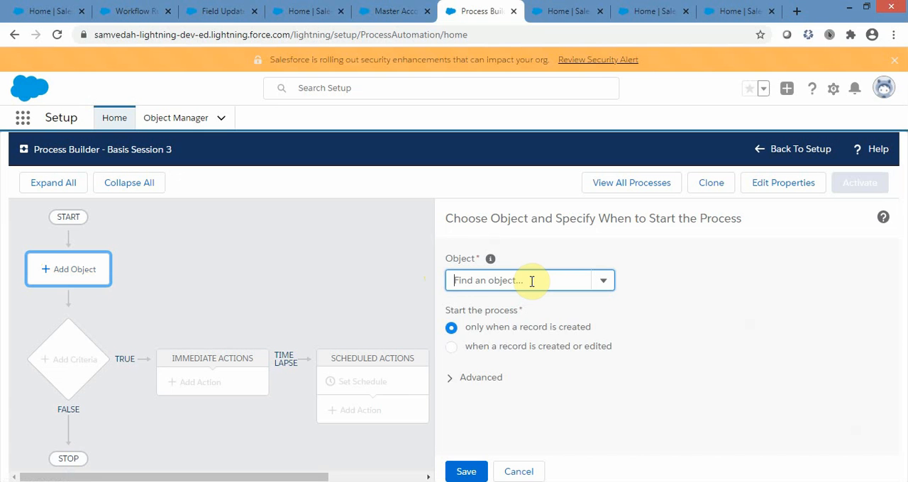
pyautogui.write('Account')
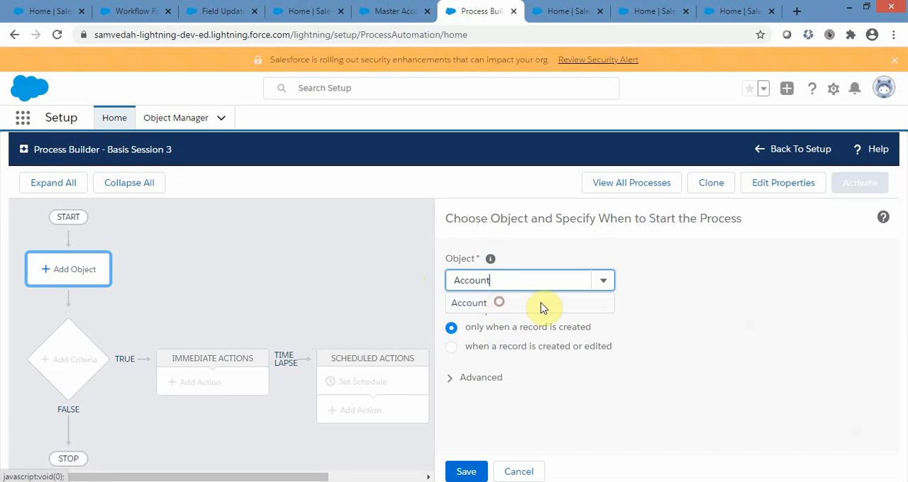
pyautogui.click(553, 305)
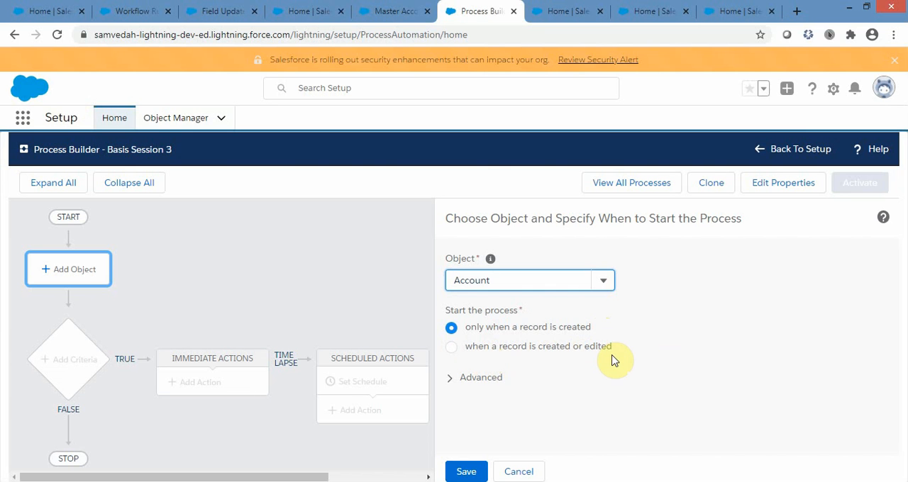
pyautogui.click(466, 472)
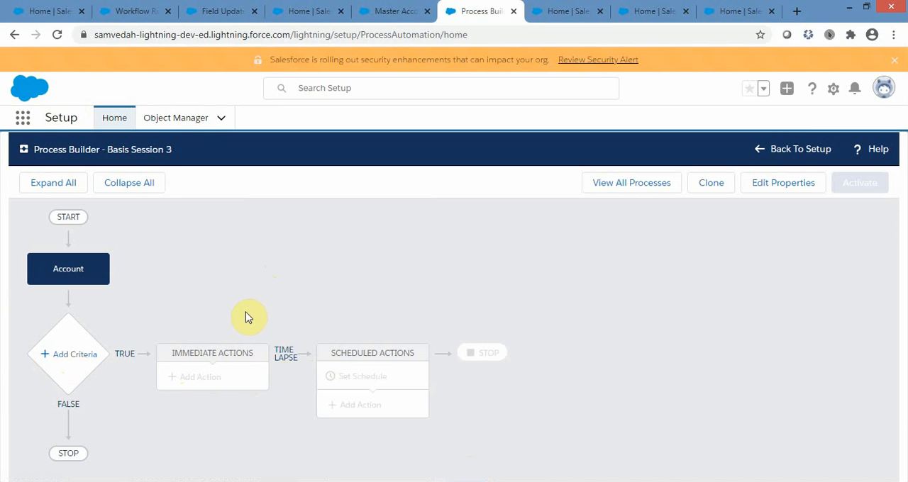
# Add a criteria node to the process and name it First Criteria.
pyautogui.click(65, 361)
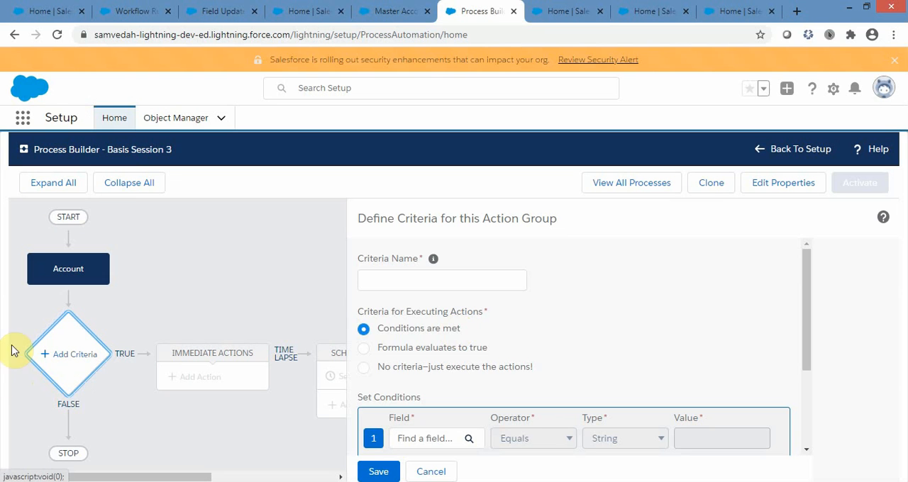
pyautogui.scroll(-3, 523, 274)
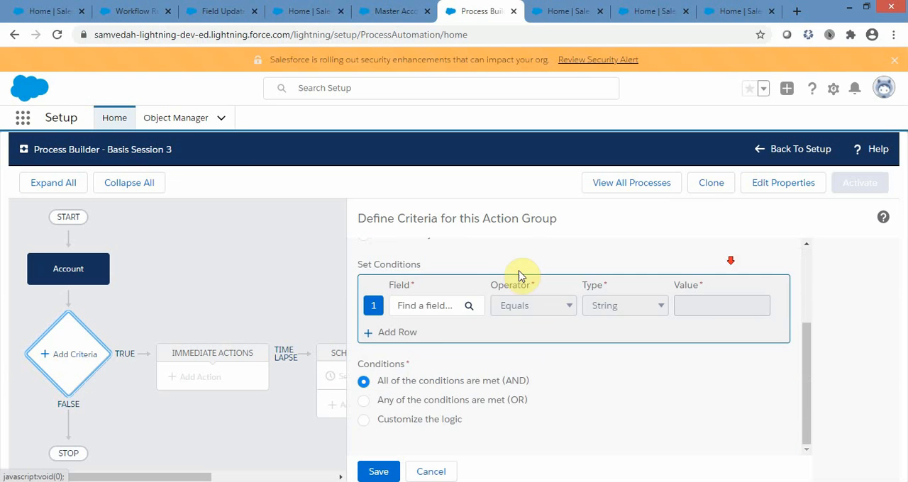
pyautogui.scroll(3, 405, 219)
pyautogui.click(396, 274)
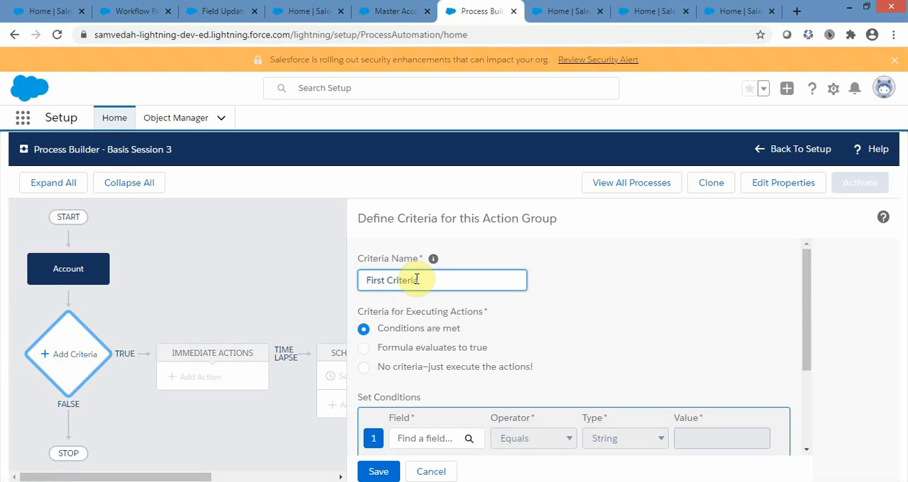
pyautogui.click(681, 327)
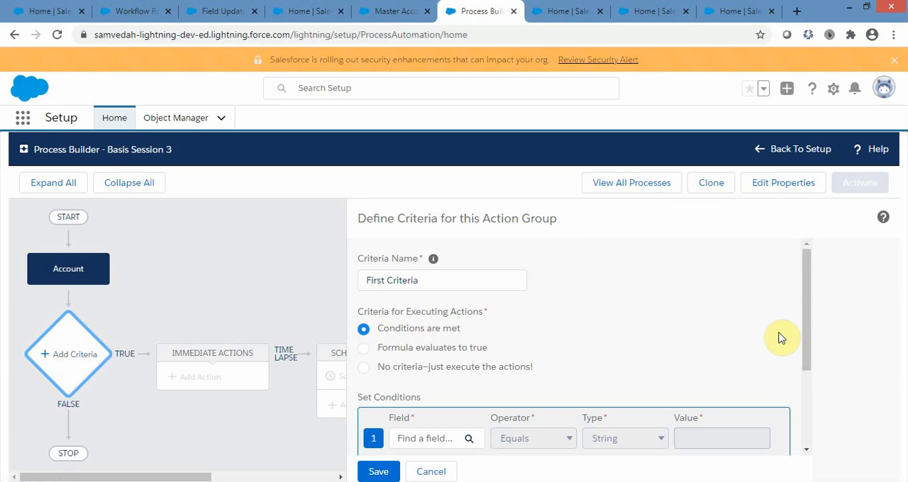
# Compare the three options for executing actions, return to Conditions are met, and examine its condition settings.
pyautogui.click(364, 368)
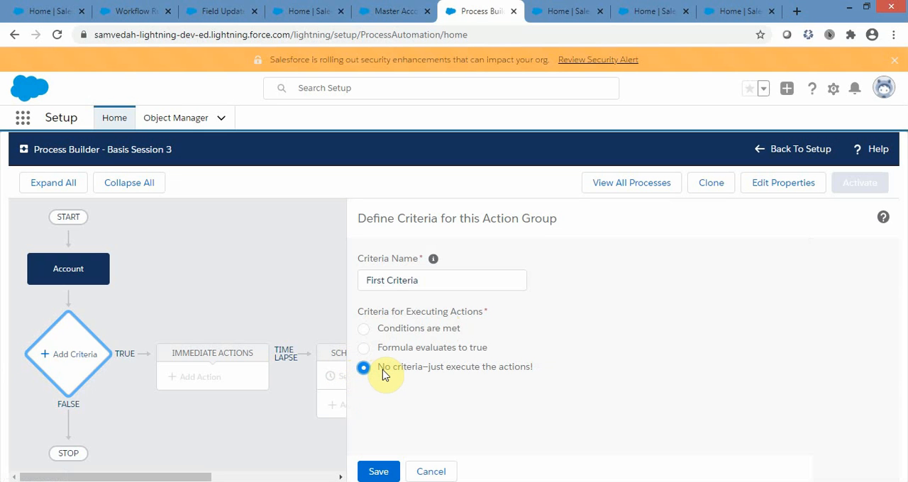
pyautogui.click(363, 330)
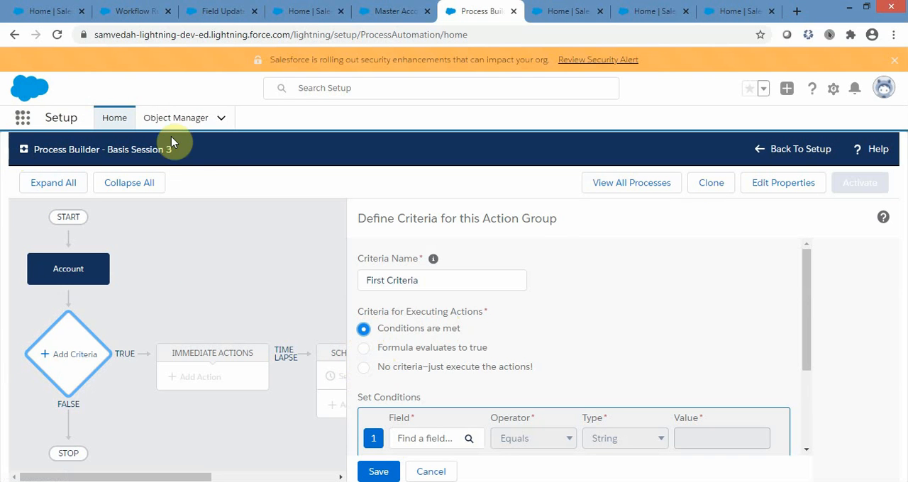
pyautogui.click(363, 349)
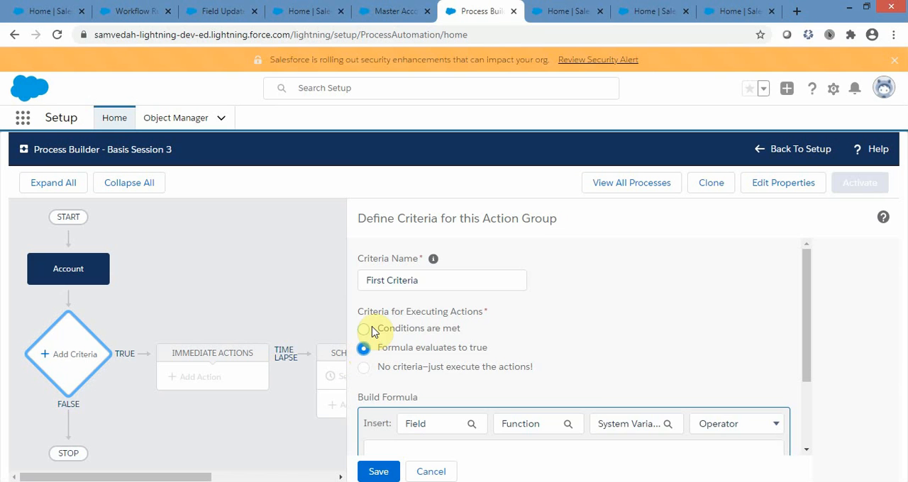
pyautogui.click(363, 328)
pyautogui.scroll(-1, 719, 326)
pyautogui.scroll(-1, 395, 330)
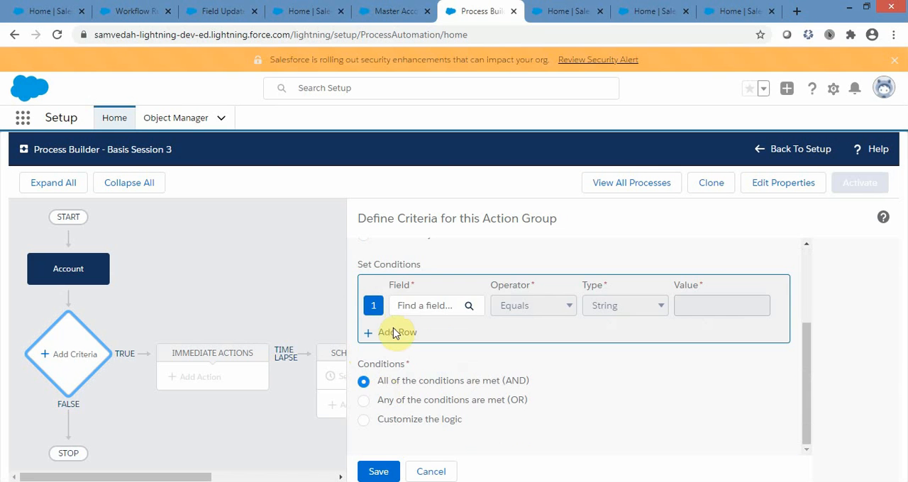
pyautogui.scroll(3, 389, 336)
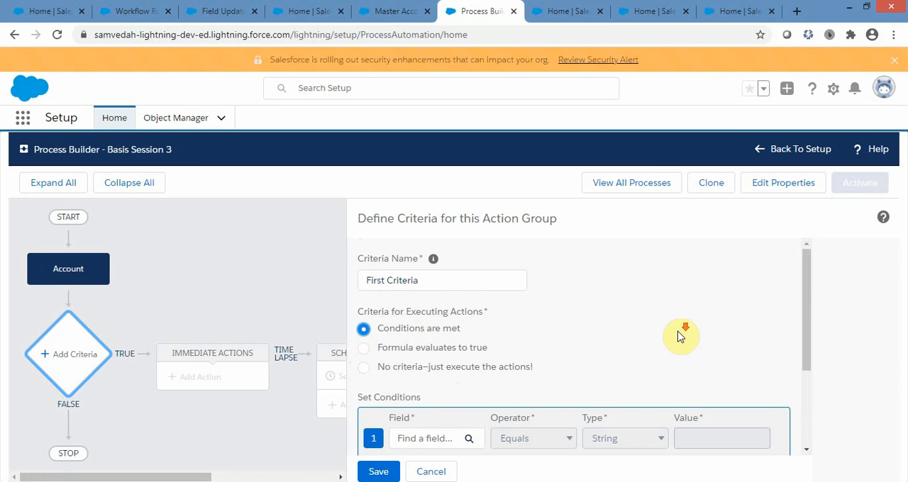
pyautogui.scroll(-1, 595, 327)
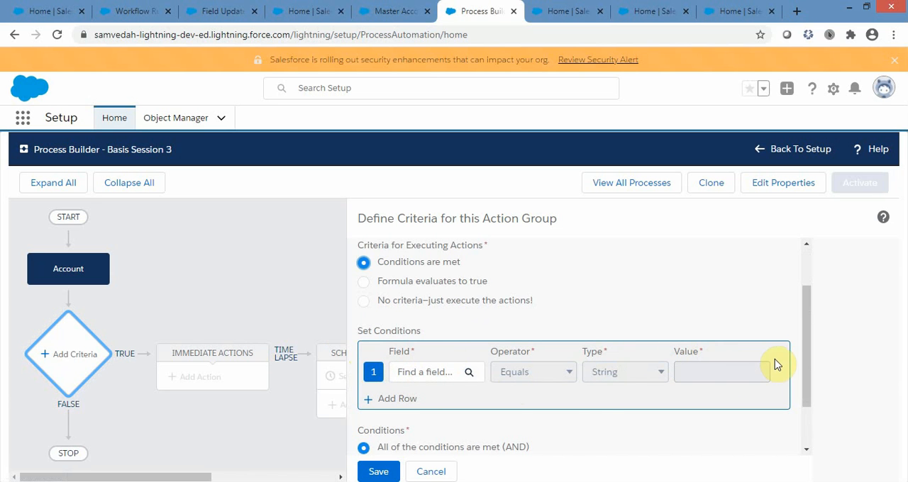
pyautogui.scroll(-1, 777, 365)
pyautogui.scroll(3, 777, 364)
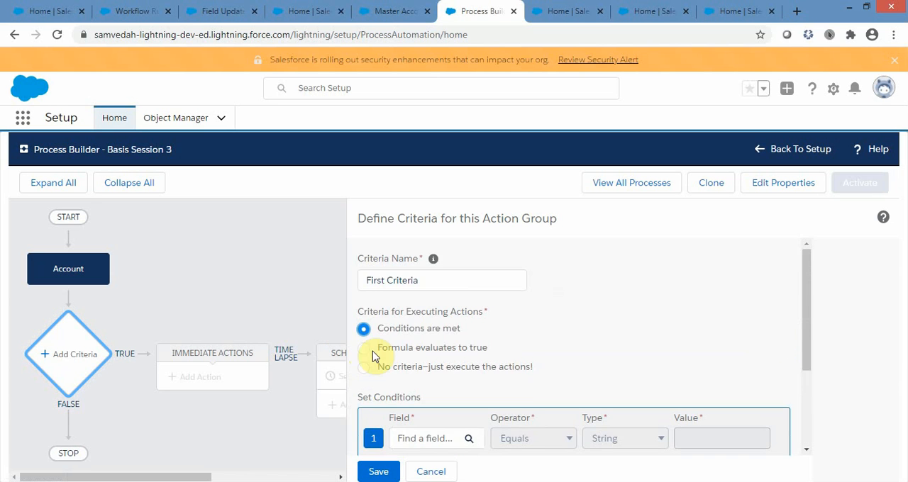
# Define First Criteria's condition as Account Rating Equals the picklist value Warm and save the criteria.
pyautogui.scroll(-3, 671, 350)
pyautogui.click(439, 307)
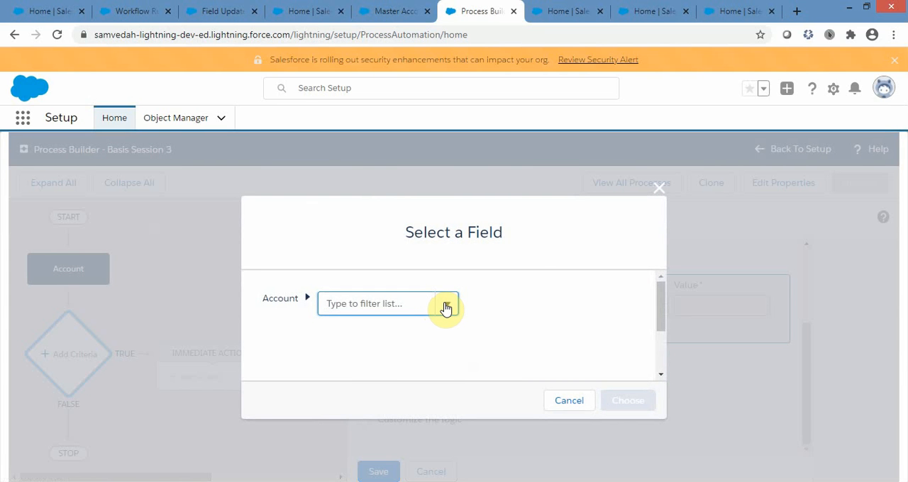
pyautogui.write('Rating')
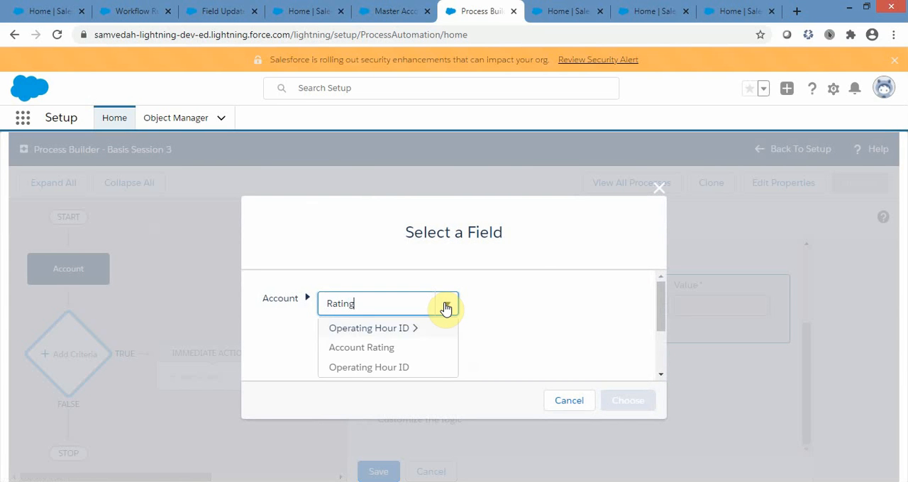
pyautogui.click(373, 348)
pyautogui.click(627, 403)
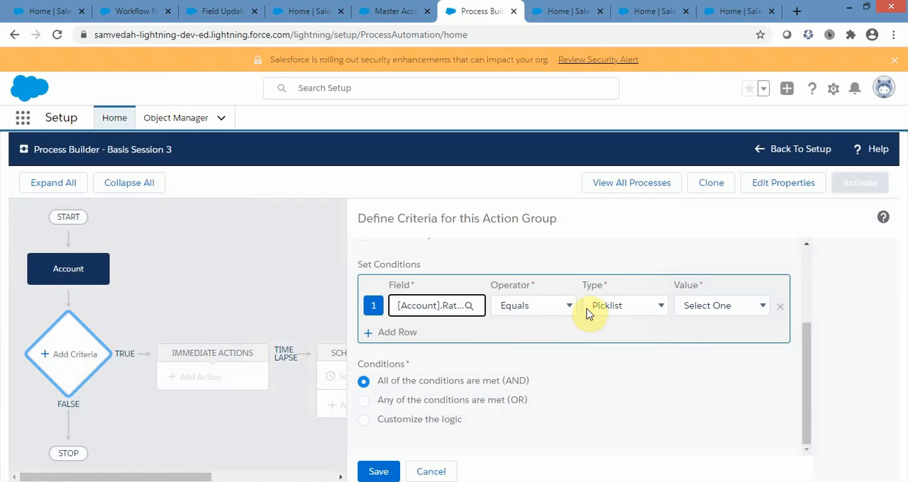
pyautogui.click(573, 305)
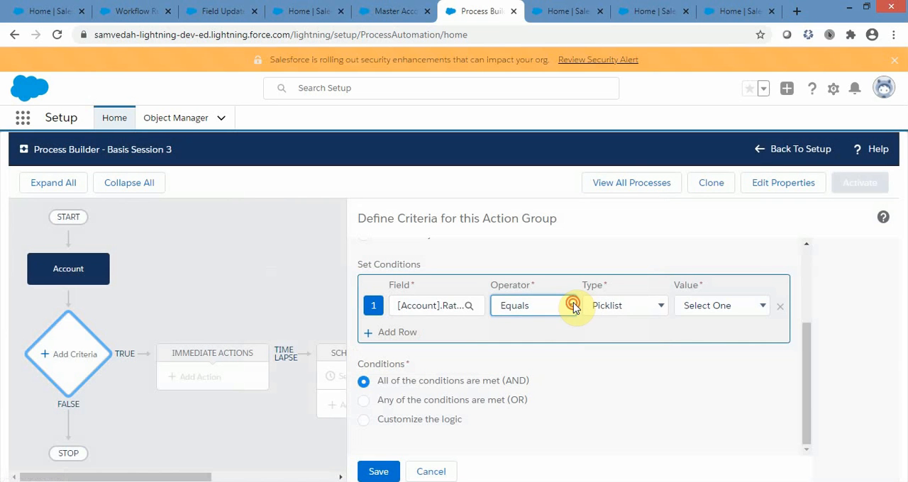
pyautogui.click(719, 305)
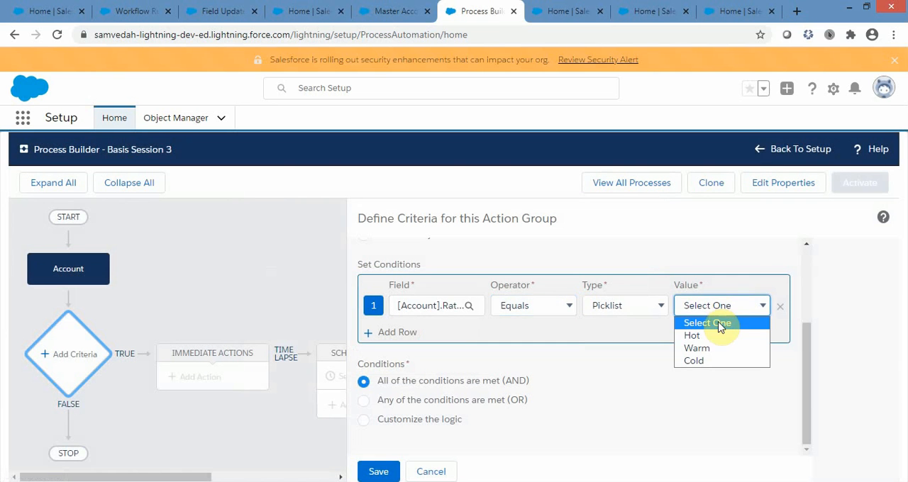
pyautogui.click(702, 348)
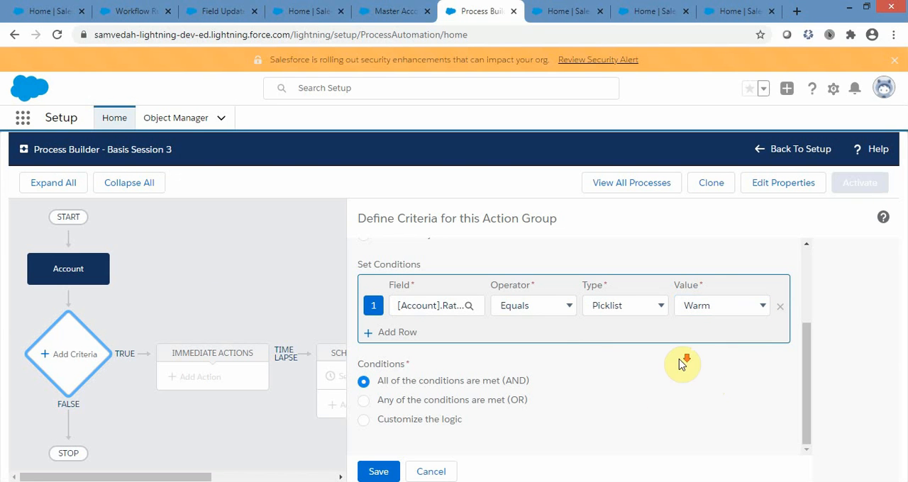
pyautogui.click(379, 473)
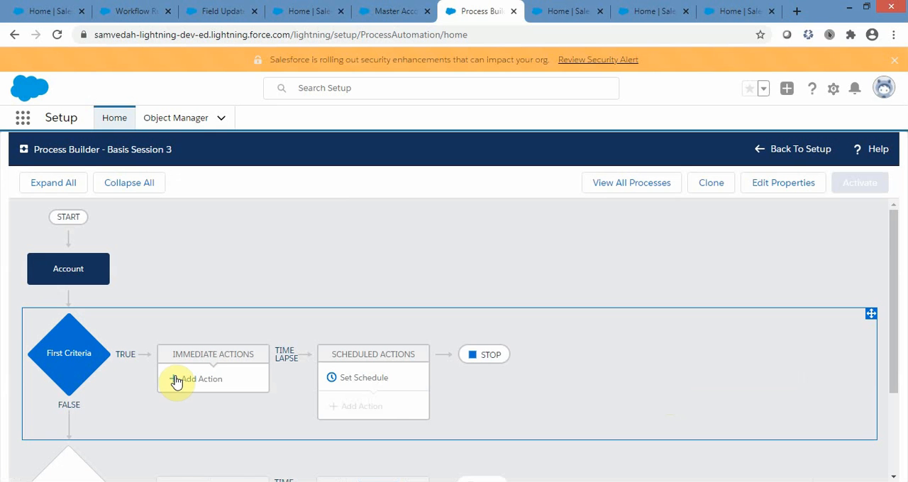
# Add an immediate action to First Criteria with the type Update Records and name it Update SLA.
pyautogui.click(264, 379)
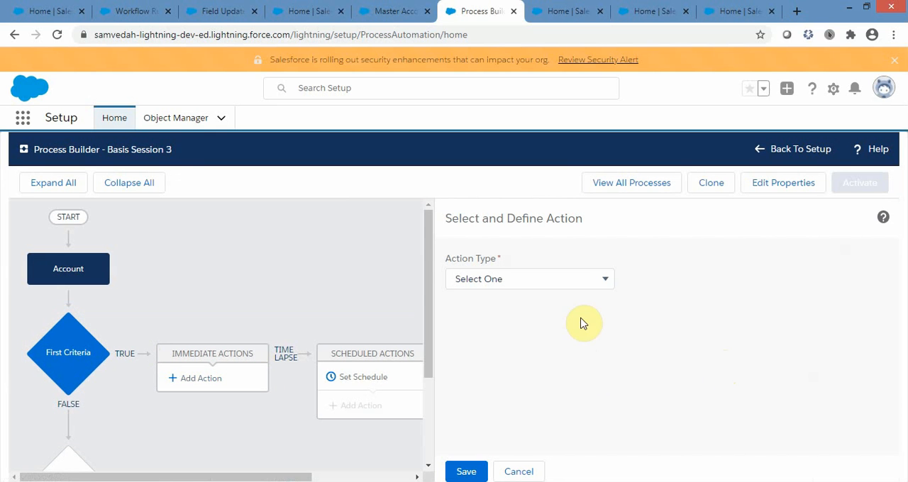
pyautogui.click(601, 284)
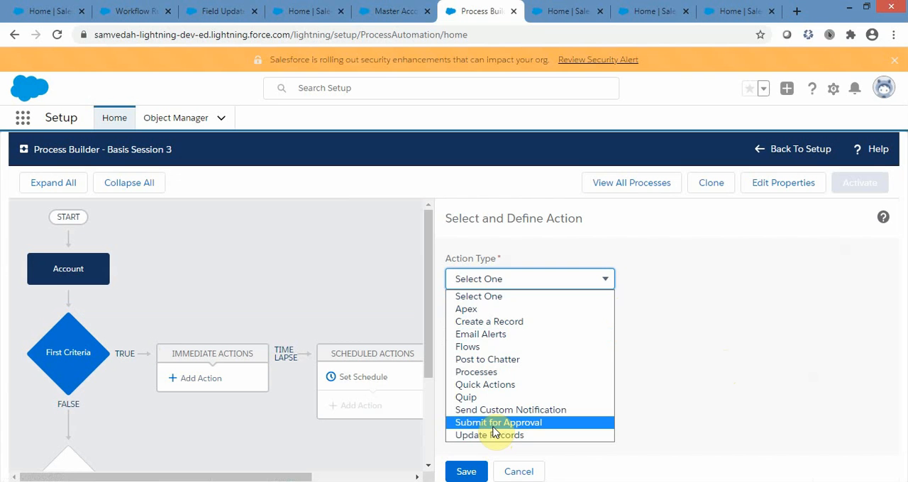
pyautogui.click(515, 323)
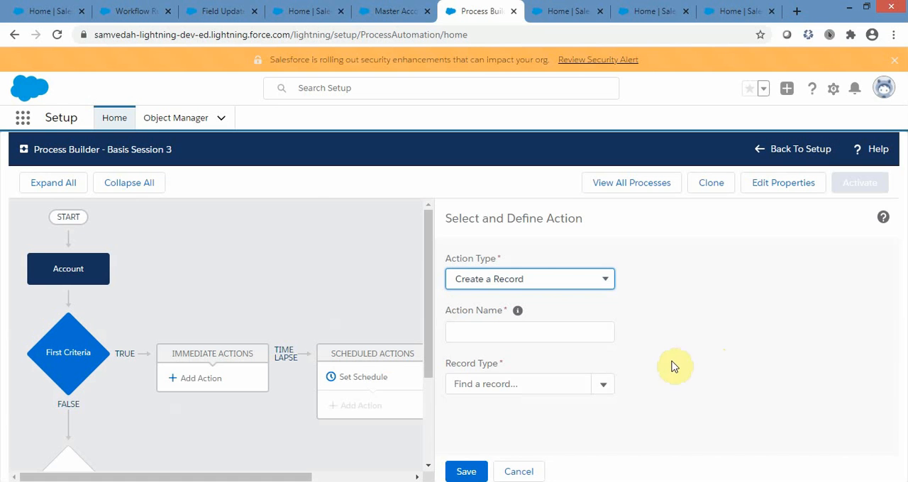
pyautogui.click(604, 279)
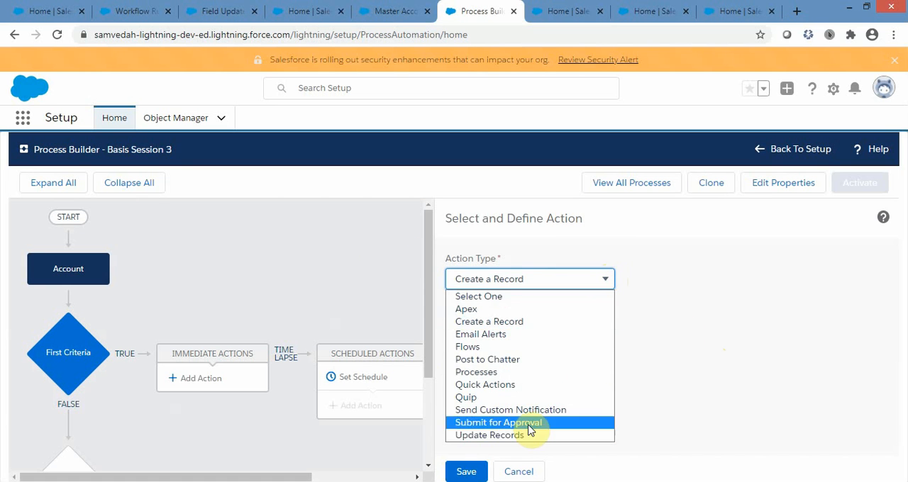
pyautogui.click(493, 433)
pyautogui.click(521, 332)
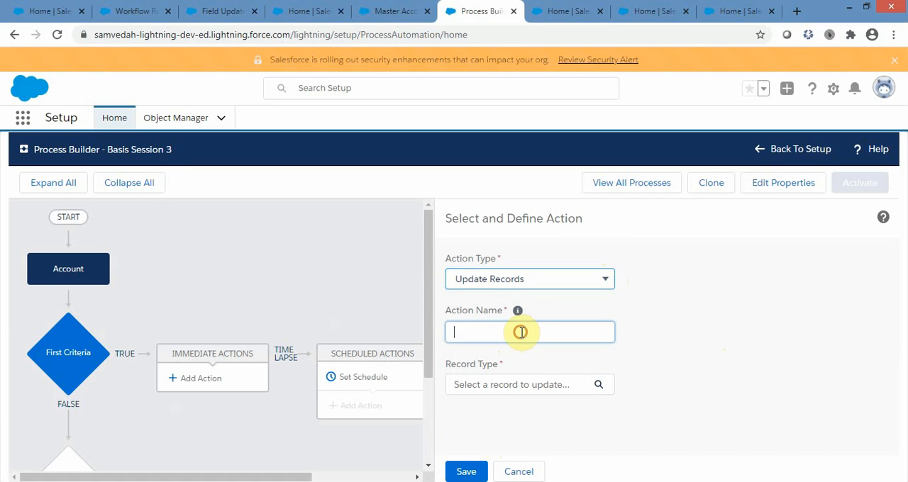
pyautogui.write('U')
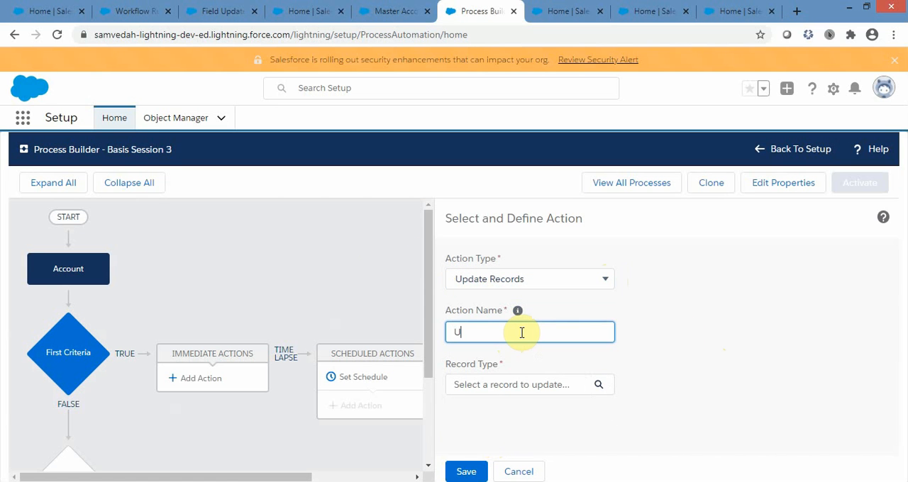
pyautogui.write('pdate SLA')
# Make the Update SLA action update the Account record that started the process.
pyautogui.click(496, 385)
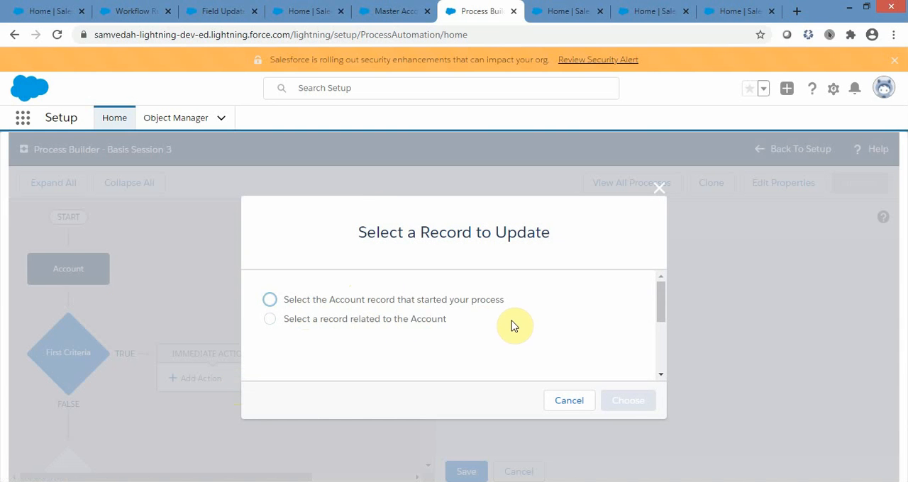
pyautogui.click(271, 301)
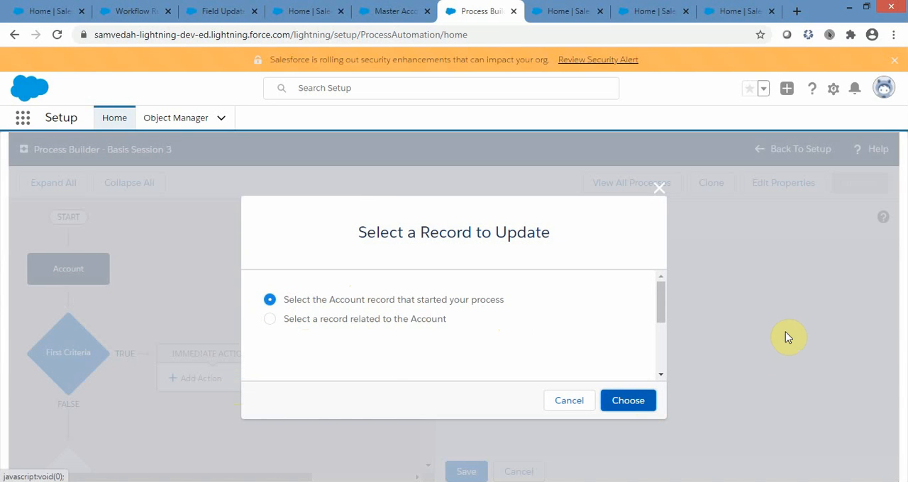
pyautogui.scroll(-3, 787, 336)
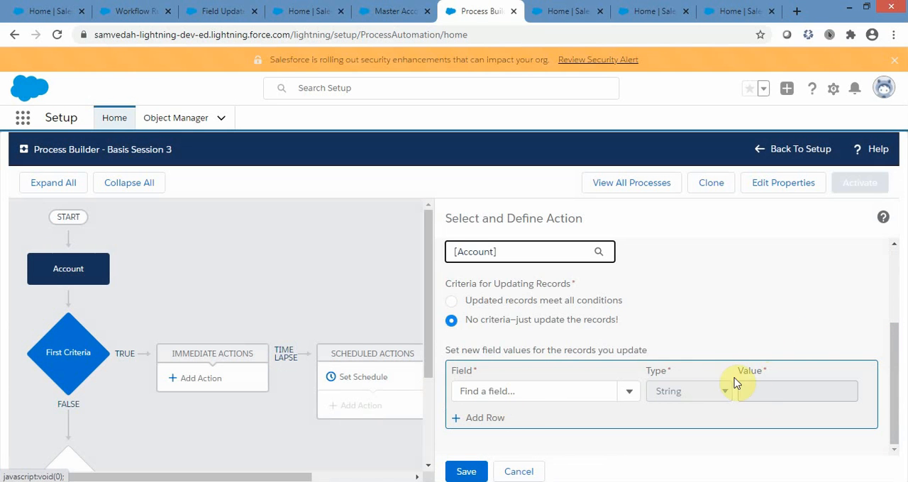
pyautogui.scroll(2, 716, 355)
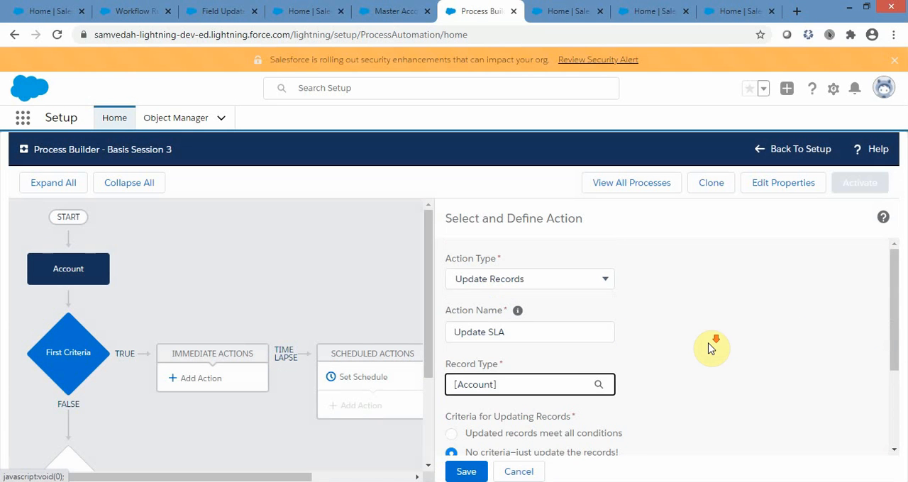
# Set the SLA field's new value to the picklist value Gold and save the Update SLA action.
pyautogui.scroll(-2, 710, 348)
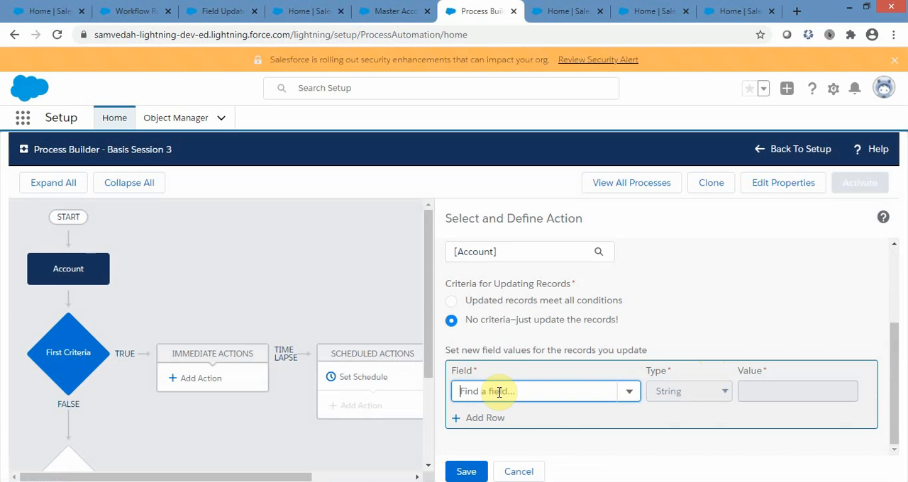
pyautogui.write('SLA')
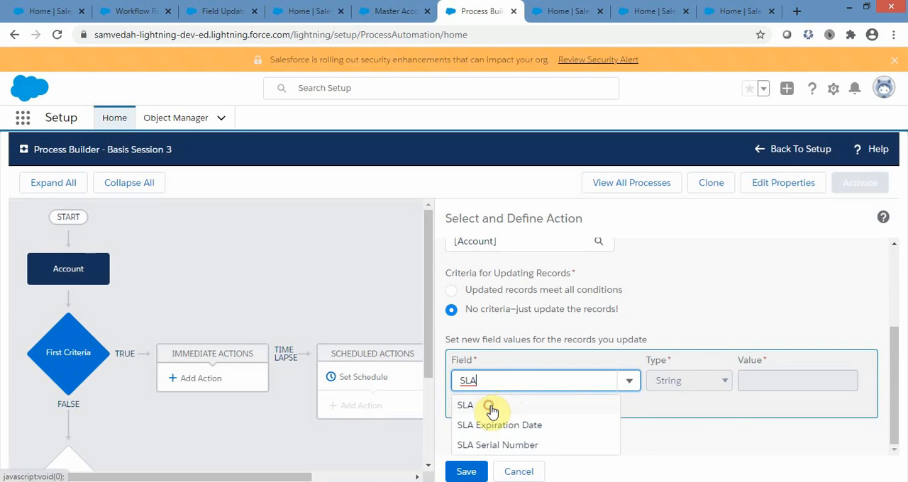
pyautogui.click(511, 408)
pyautogui.click(724, 393)
pyautogui.click(724, 396)
pyautogui.click(826, 395)
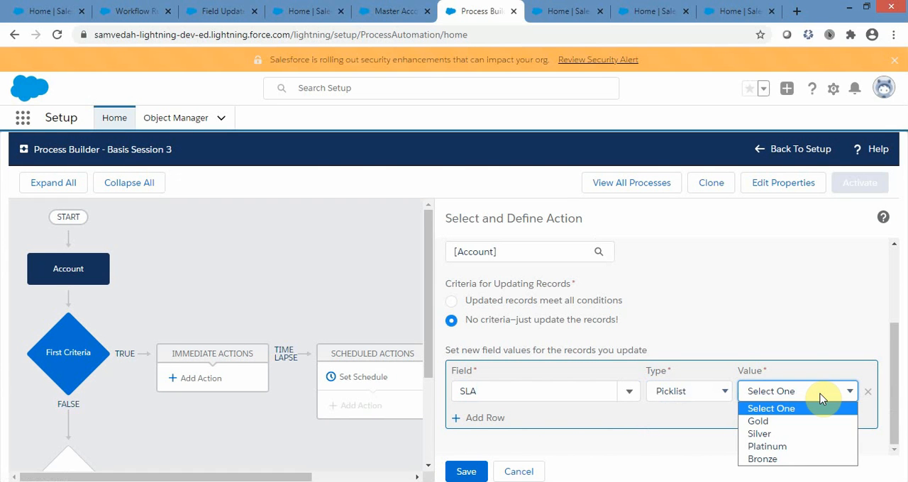
pyautogui.click(763, 422)
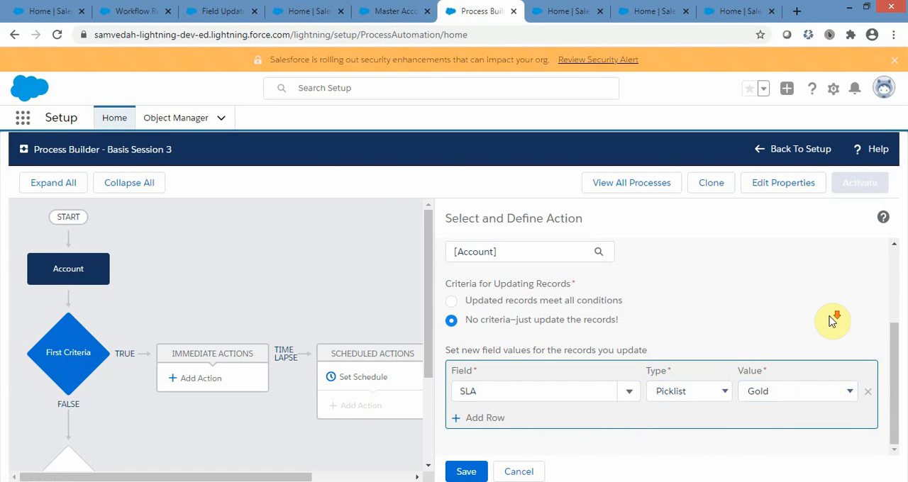
pyautogui.click(465, 471)
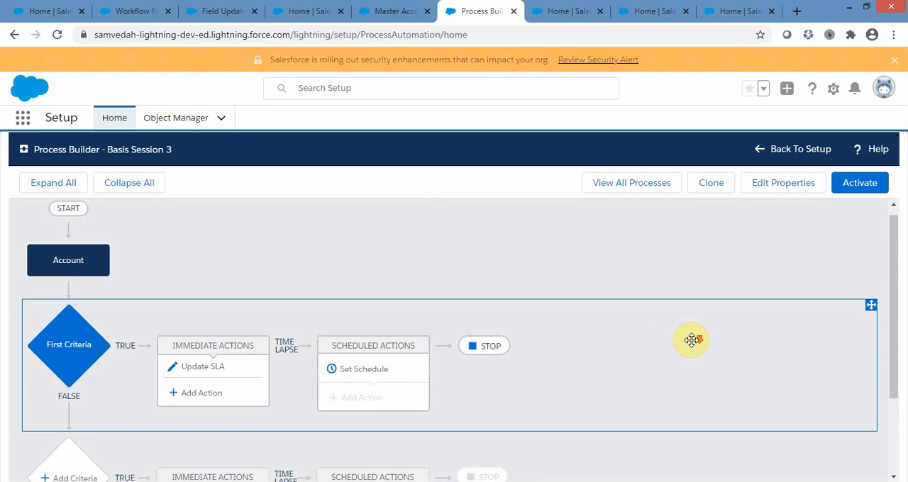
# Examine the process diagram from the Account node through First Criteria's true and false branches, actions and next criteria node.
pyautogui.scroll(-2, 691, 341)
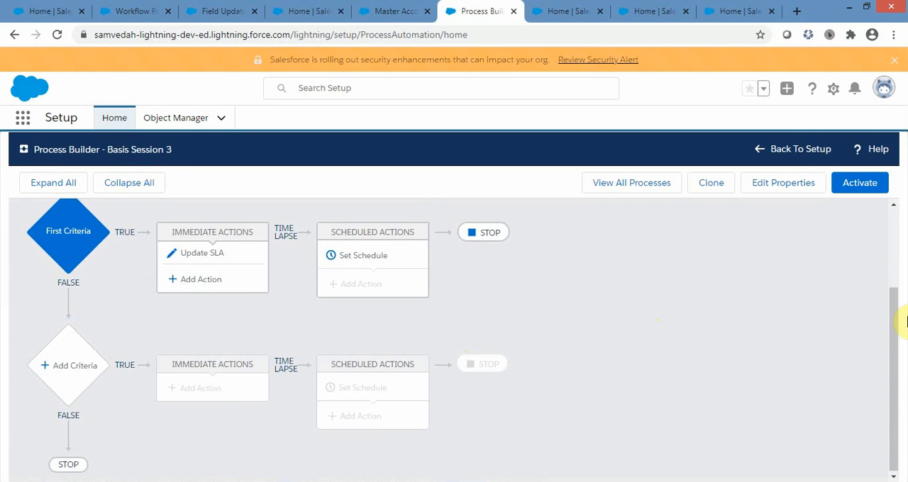
pyautogui.moveTo(895, 314); pyautogui.dragTo(902, 265)
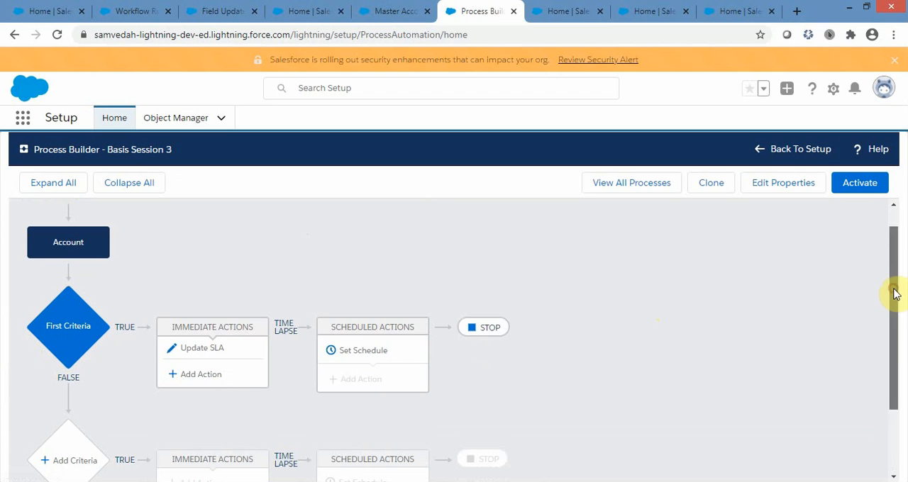
pyautogui.moveTo(896, 293); pyautogui.dragTo(895, 347)
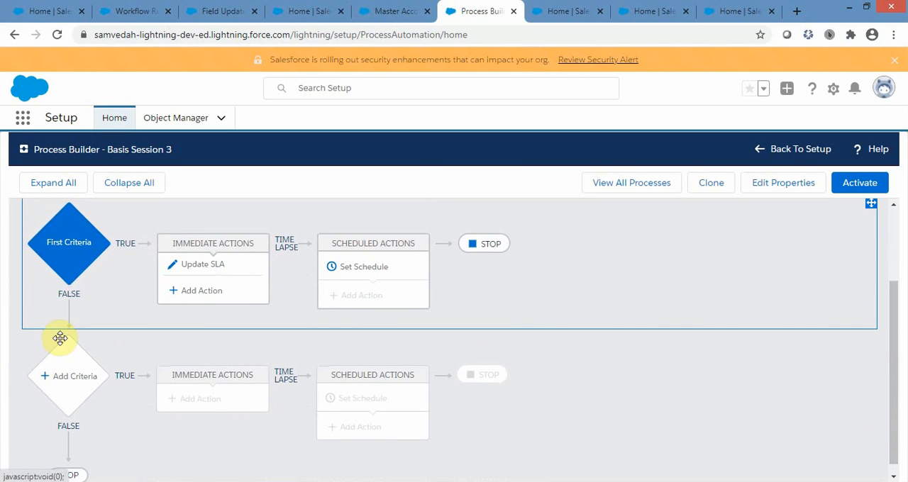
pyautogui.scroll(-1, 355, 371)
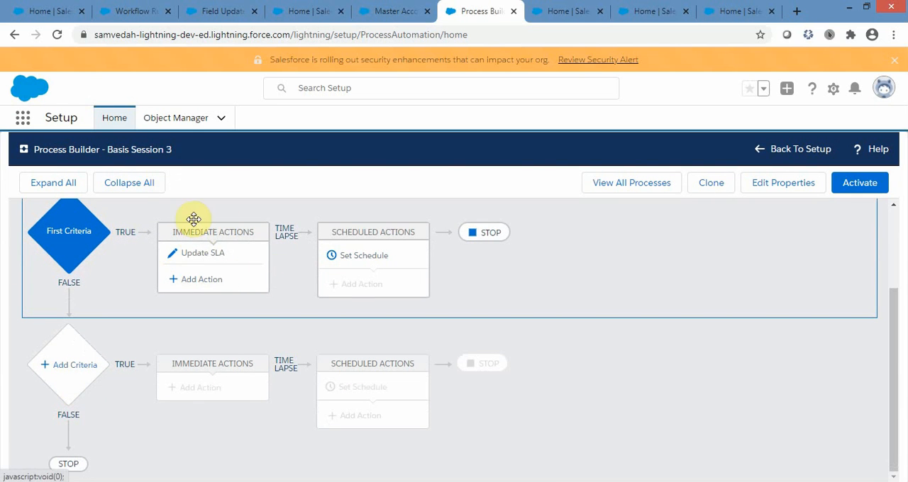
pyautogui.click(64, 234)
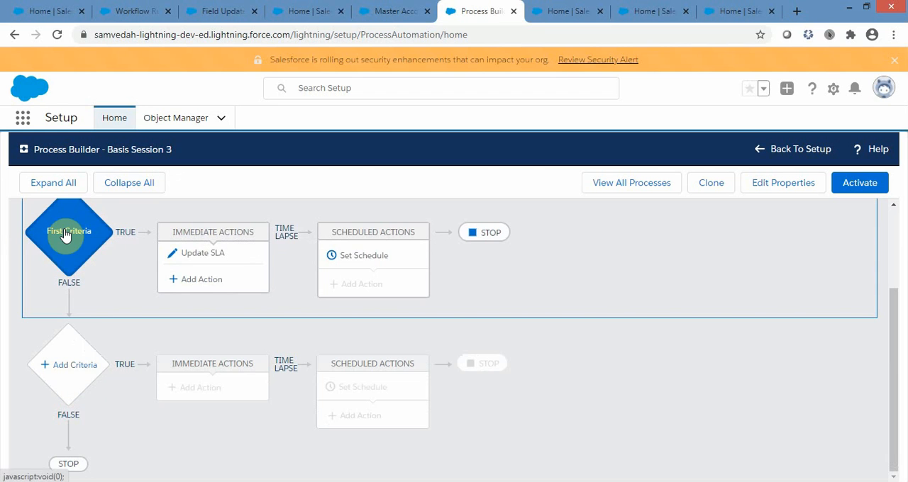
pyautogui.scroll(2, 97, 305)
pyautogui.scroll(-2, 100, 309)
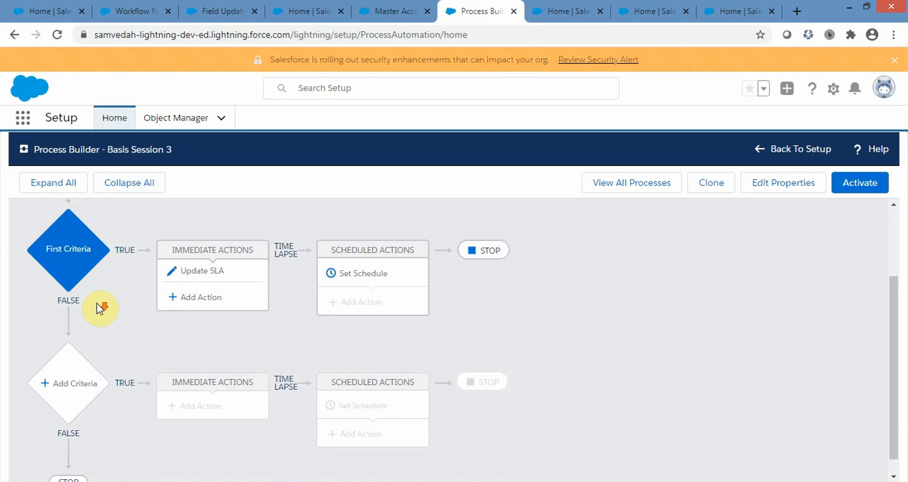
pyautogui.scroll(-1, 99, 310)
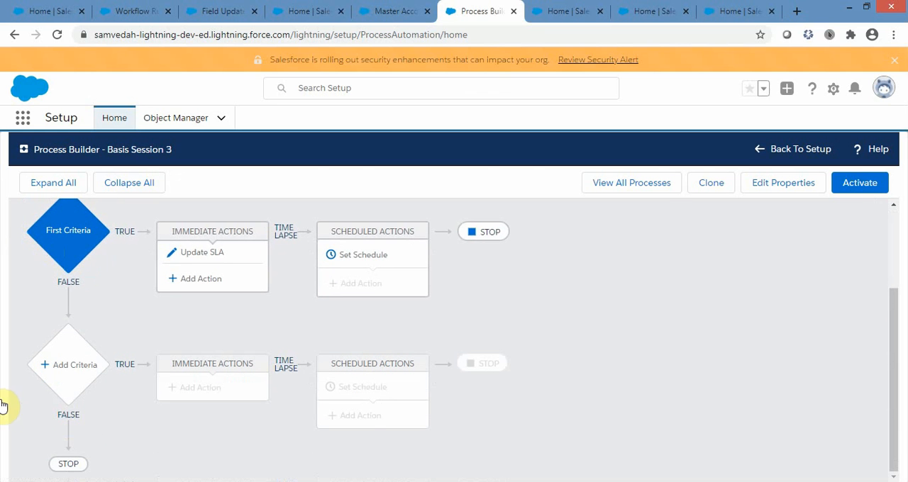
pyautogui.scroll(3, 560, 417)
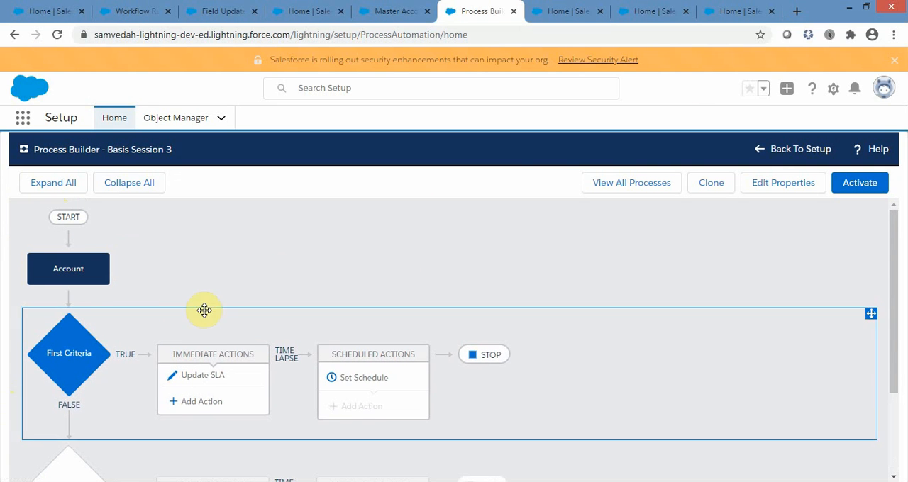
pyautogui.click(53, 259)
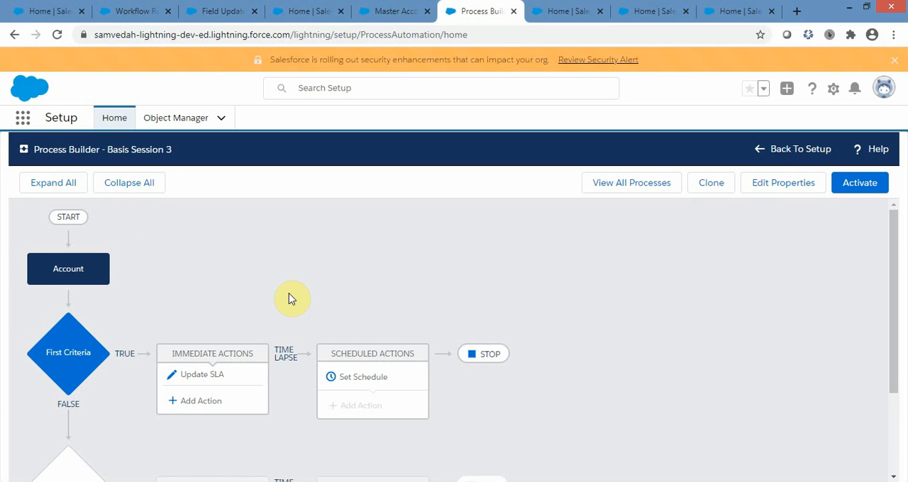
pyautogui.moveTo(108, 150); pyautogui.dragTo(181, 151)
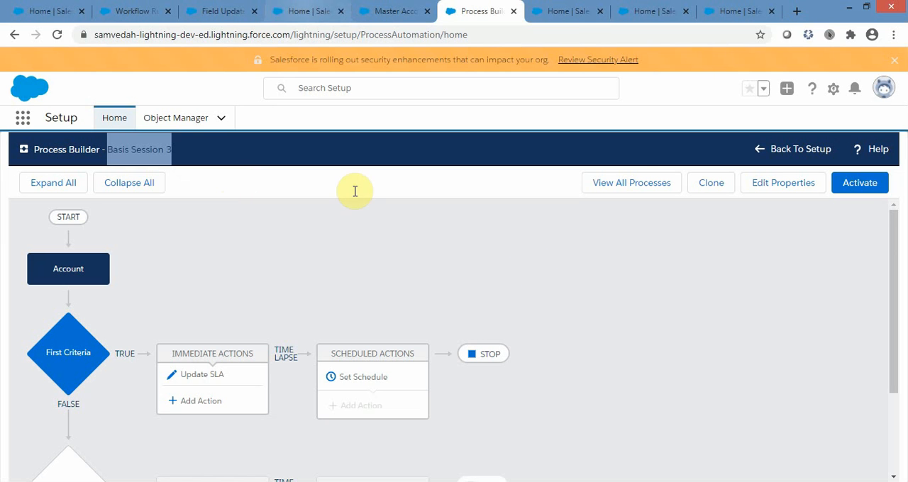
# Switch to the Approval Processes setup page and review the instructions and the active and inactive process lists for Account.
pyautogui.click(561, 15)
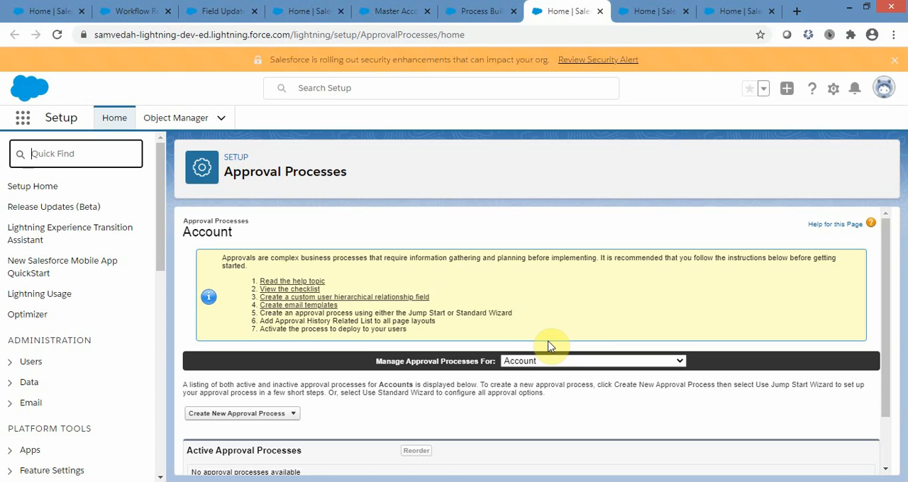
pyautogui.scroll(-2, 549, 346)
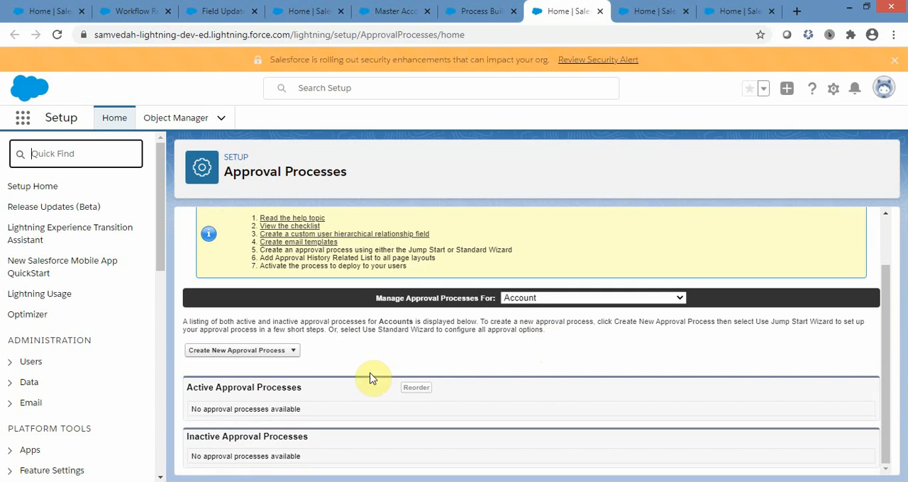
pyautogui.click(292, 357)
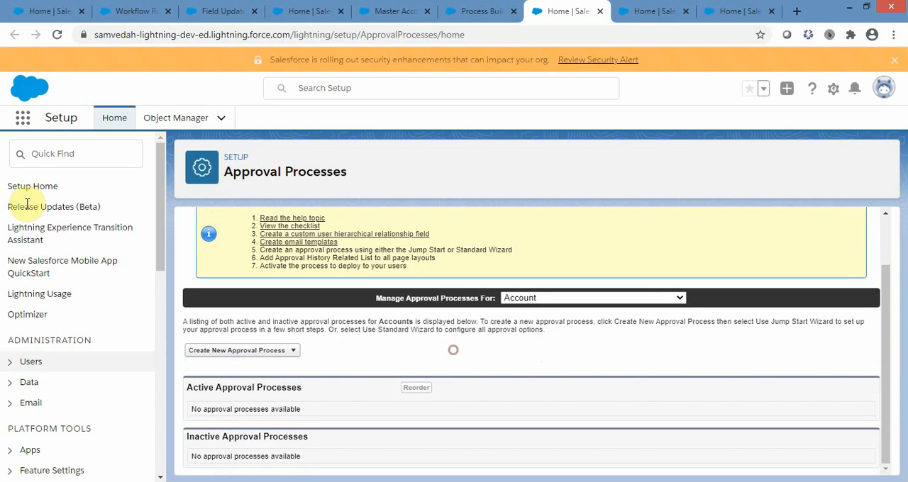
pyautogui.scroll(2, 552, 336)
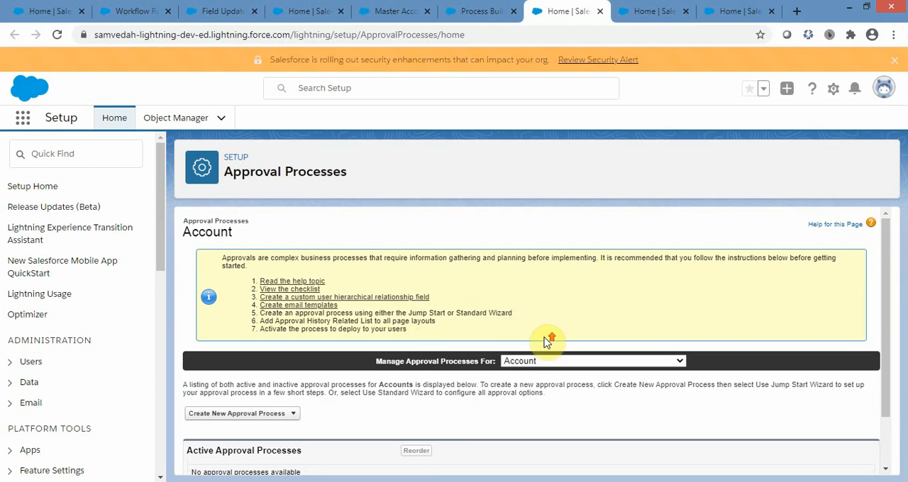
pyautogui.moveTo(222, 174); pyautogui.dragTo(355, 175)
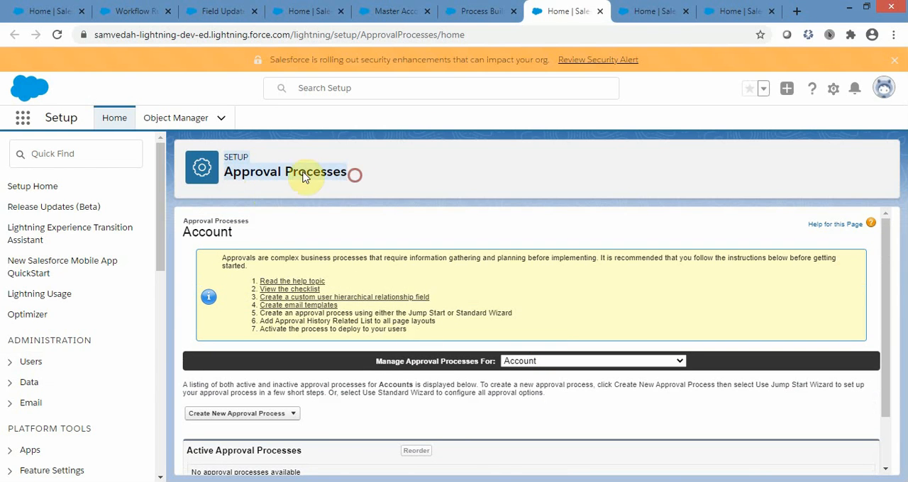
pyautogui.click(487, 173)
# Search Setup for "Approva" and open Approval Processes under Process Automation.
pyautogui.click(76, 155)
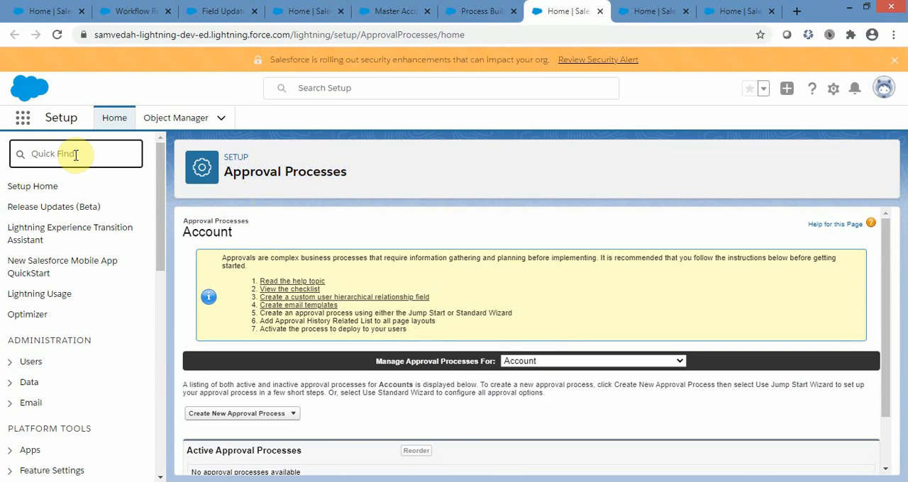
pyautogui.write('A')
pyautogui.write('p')
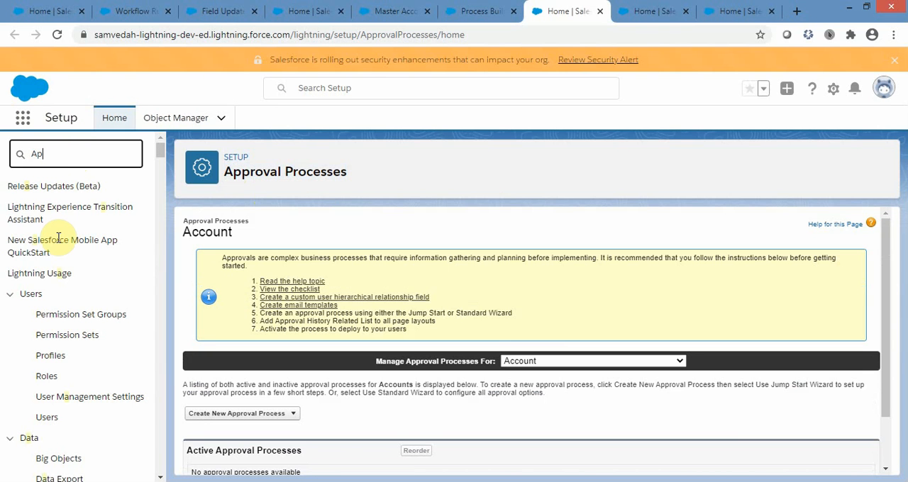
pyautogui.write('prova')
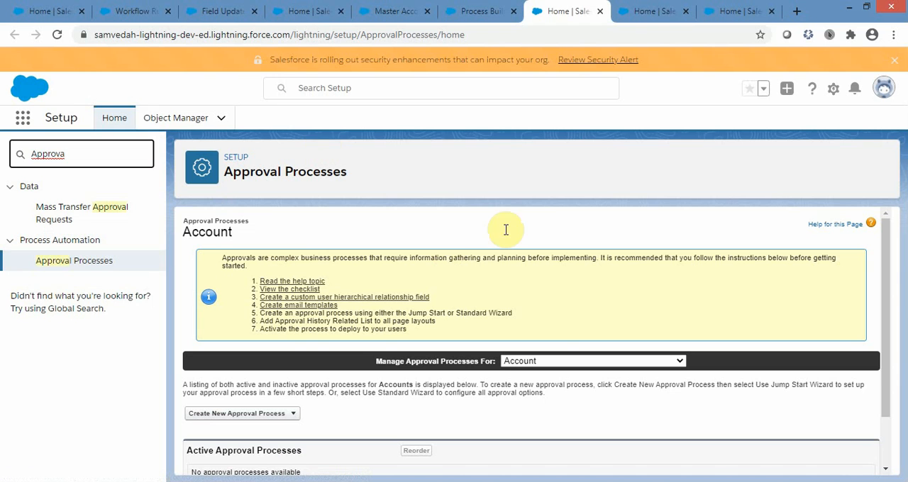
pyautogui.click(53, 268)
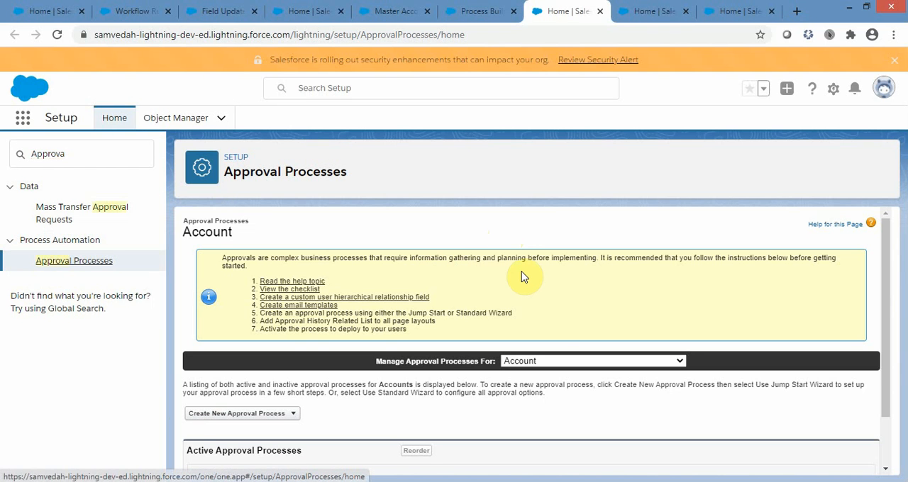
# Review the objects available for approval processes, keep Account selected, and check its active and inactive process lists.
pyautogui.scroll(-2, 670, 312)
pyautogui.scroll(2, 669, 312)
pyautogui.click(654, 361)
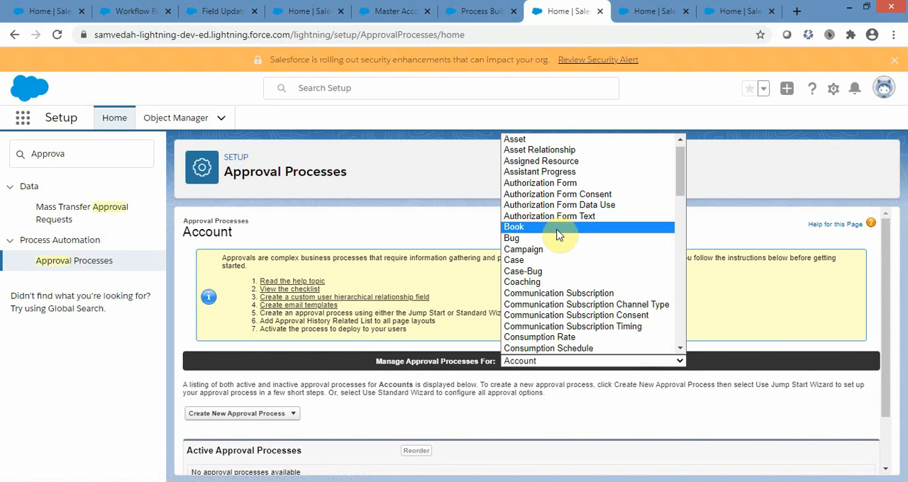
pyautogui.scroll(1, 600, 309)
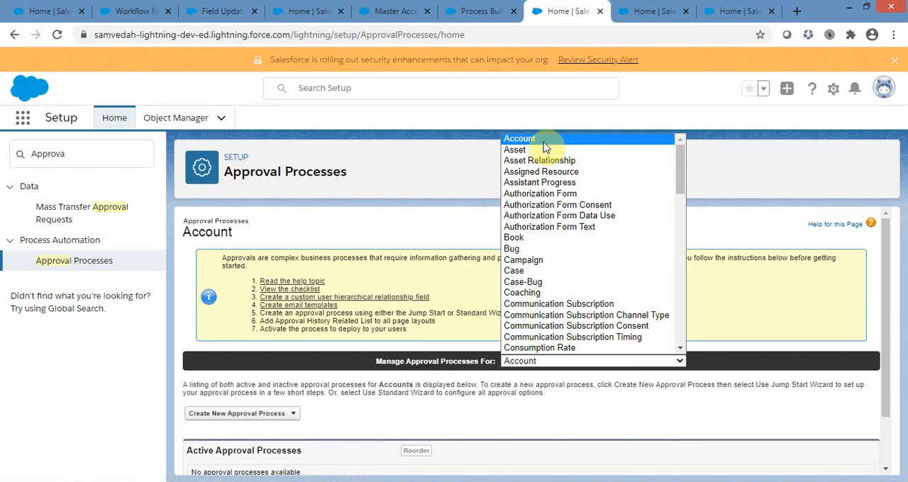
pyautogui.moveTo(679, 163)
pyautogui.mouseDown()
pyautogui.moveTo(679, 325)
pyautogui.moveTo(685, 148)
pyautogui.mouseUp()
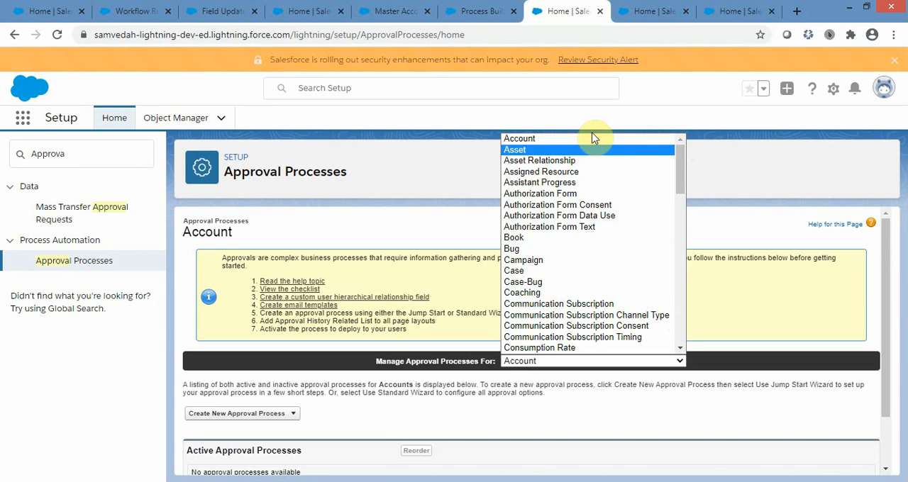
pyautogui.click(617, 139)
pyautogui.scroll(-1, 740, 312)
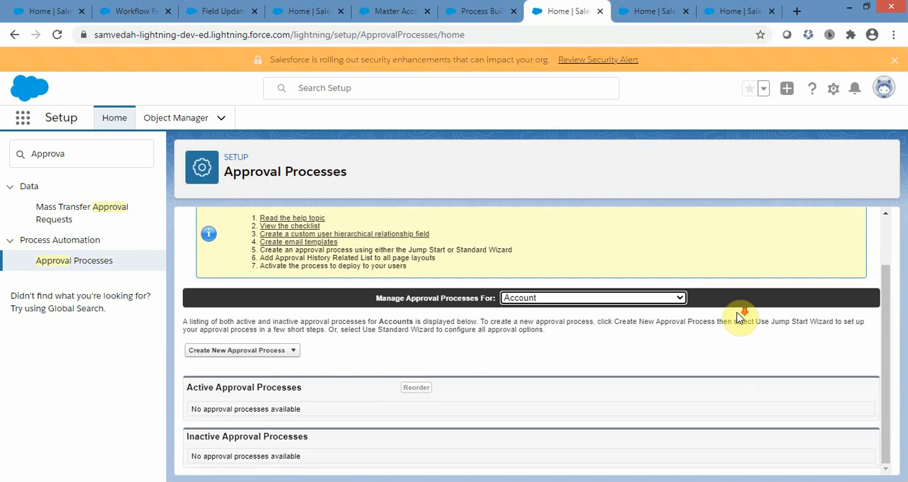
# Start a new approval process for Account using the Jump Start Wizard.
pyautogui.click(295, 351)
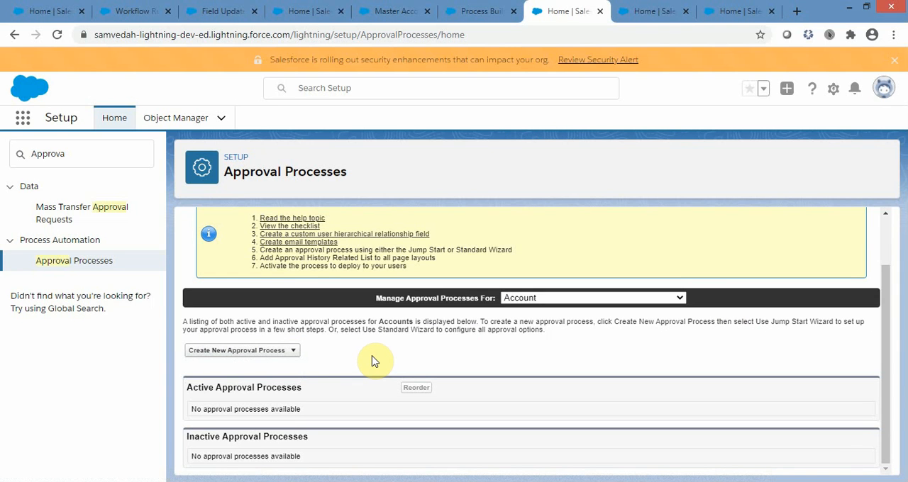
pyautogui.click(294, 350)
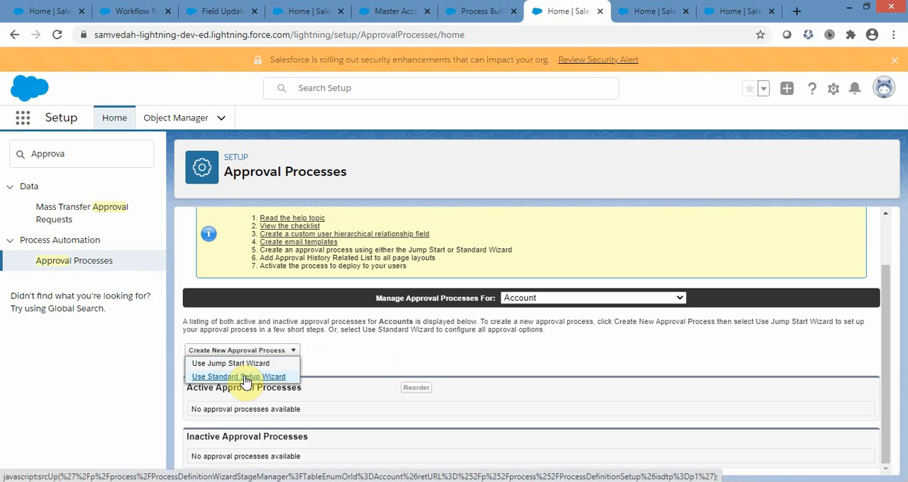
pyautogui.click(240, 364)
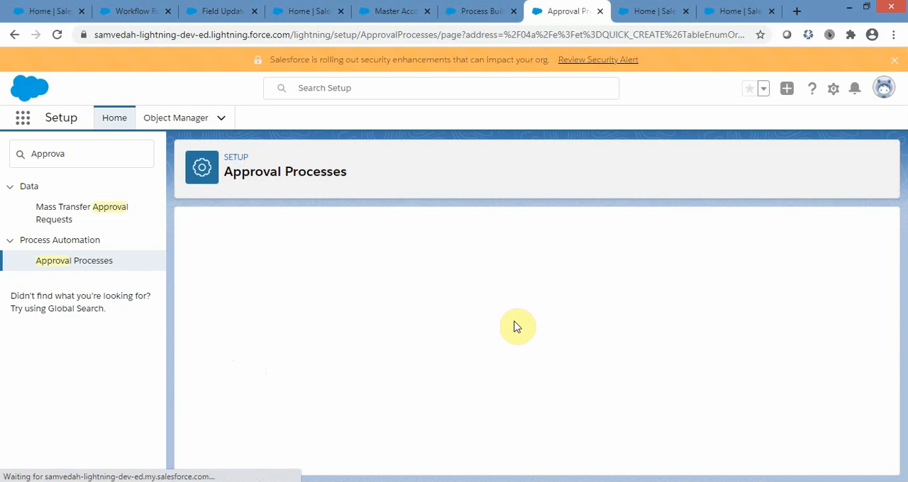
pyautogui.scroll(-1, 631, 343)
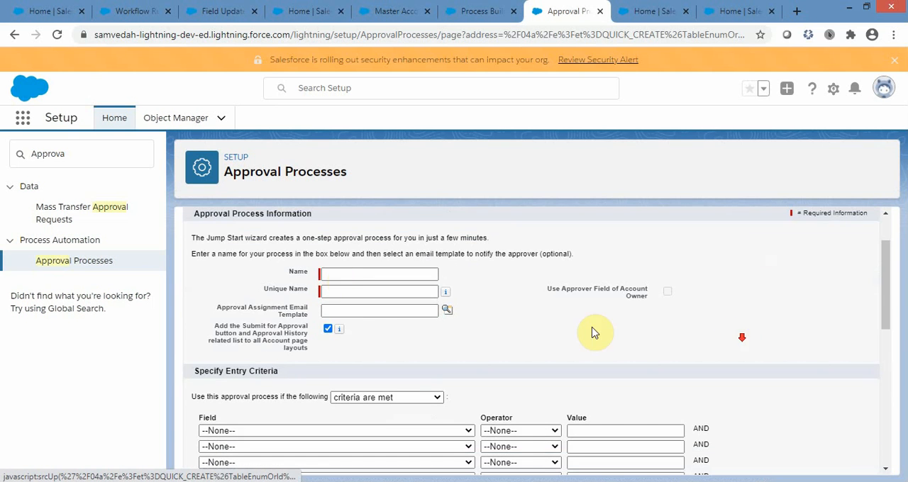
# Examine the wizard's process information fields and the entry criteria rows, including the choice between criteria and formula.
pyautogui.click(425, 273)
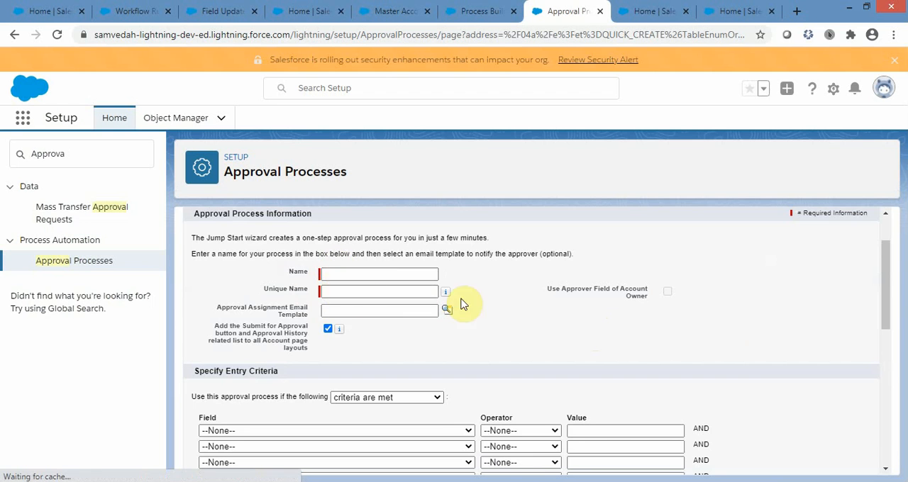
pyautogui.scroll(-1, 705, 331)
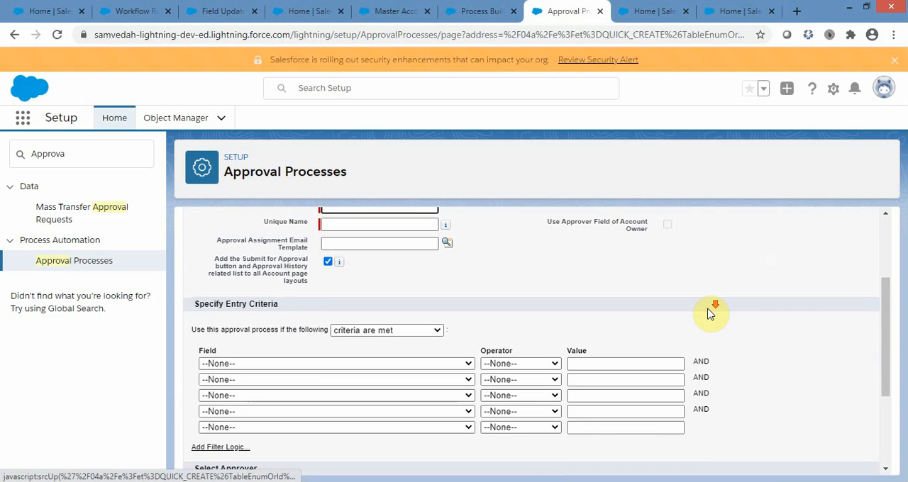
pyautogui.scroll(-1, 709, 311)
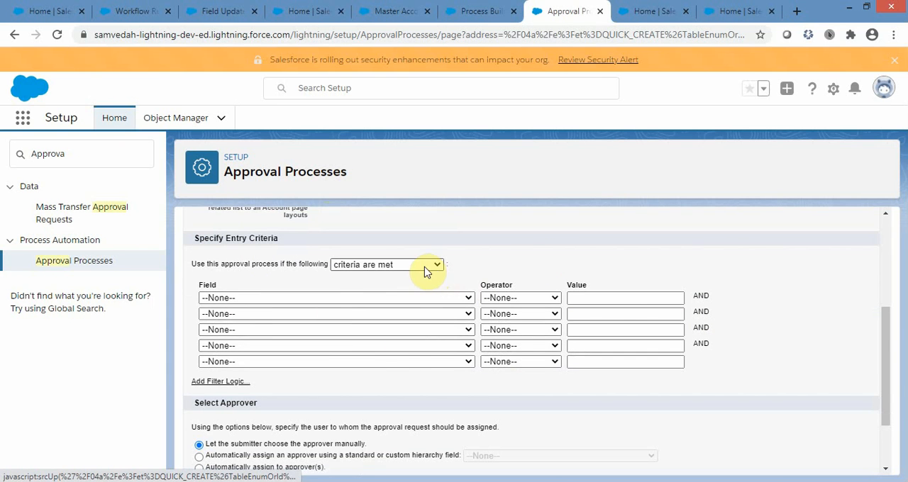
pyautogui.click(302, 298)
pyautogui.click(301, 299)
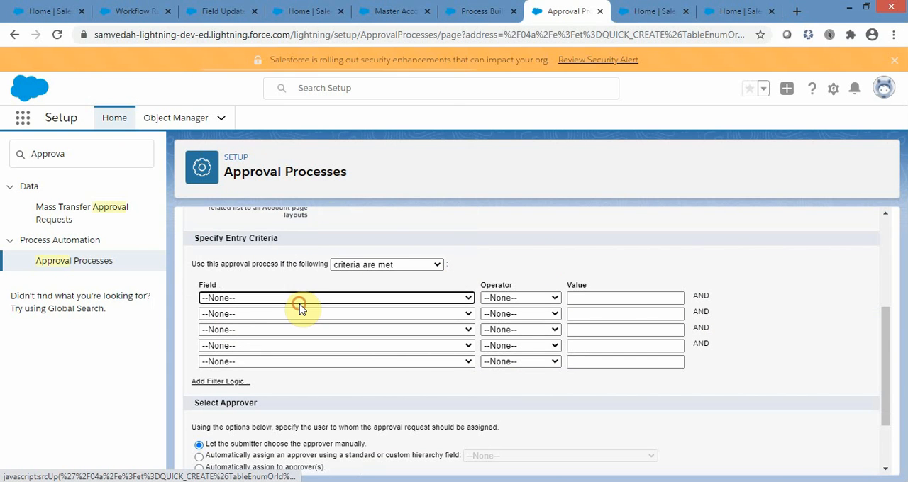
pyautogui.click(409, 264)
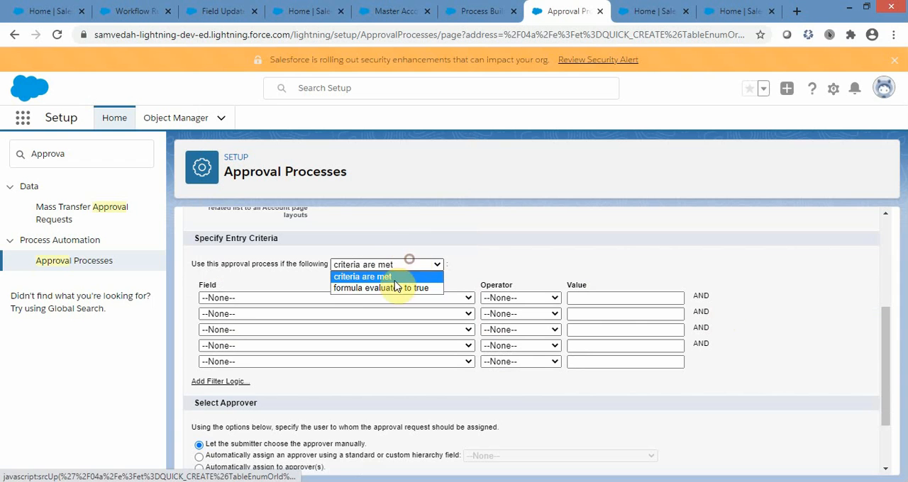
pyautogui.click(837, 356)
pyautogui.scroll(-2, 837, 356)
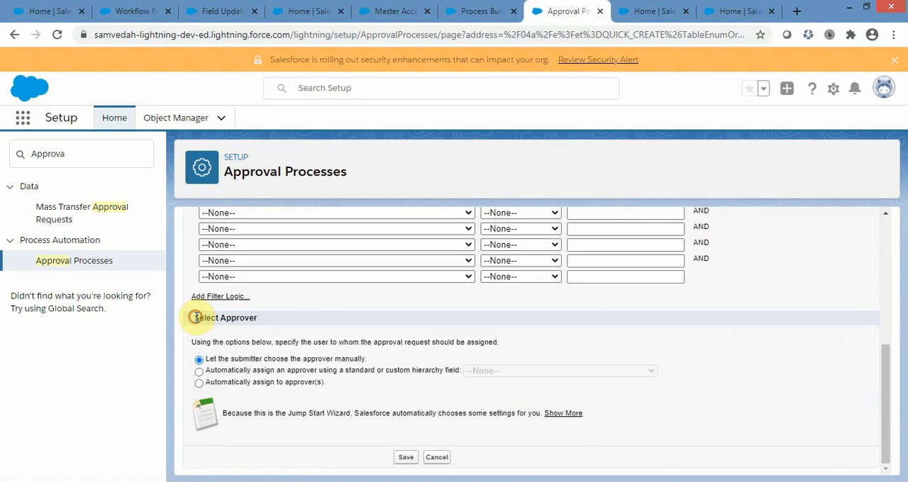
# Try automatic approver assignment by a standard or custom hierarchy field and review the available hierarchy fields.
pyautogui.moveTo(195, 317); pyautogui.dragTo(260, 320)
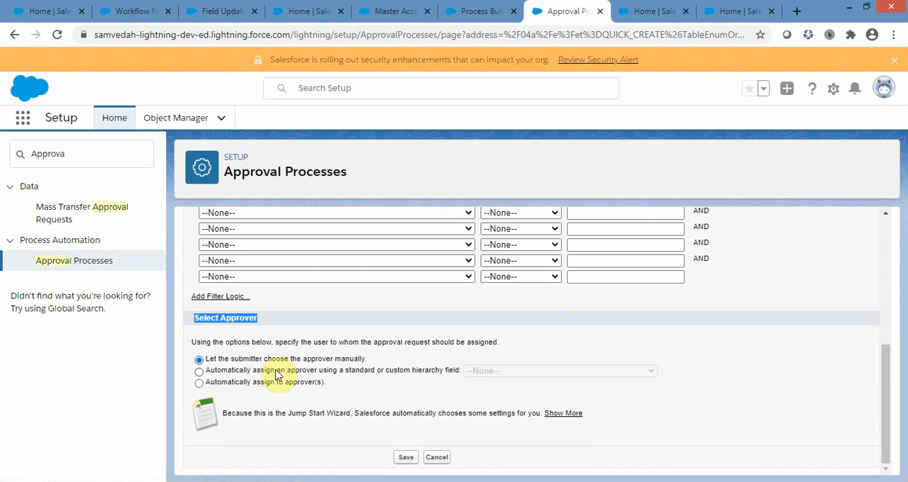
pyautogui.click(200, 372)
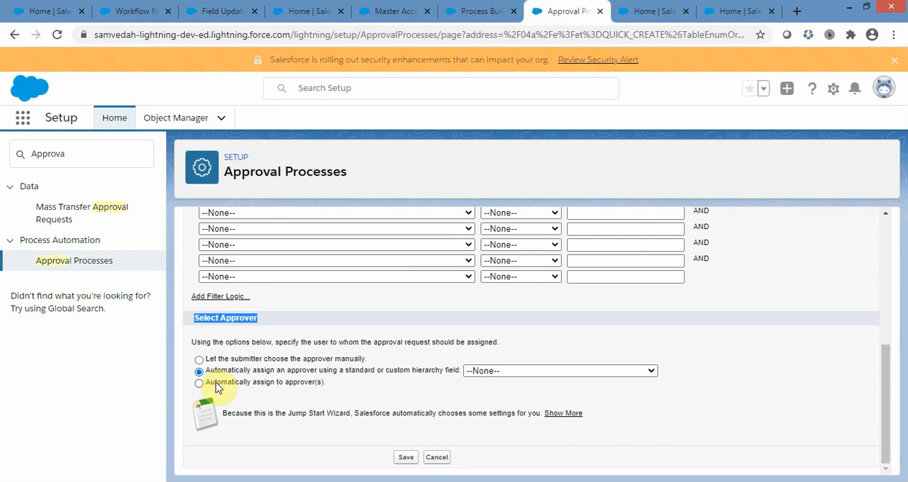
pyautogui.click(626, 374)
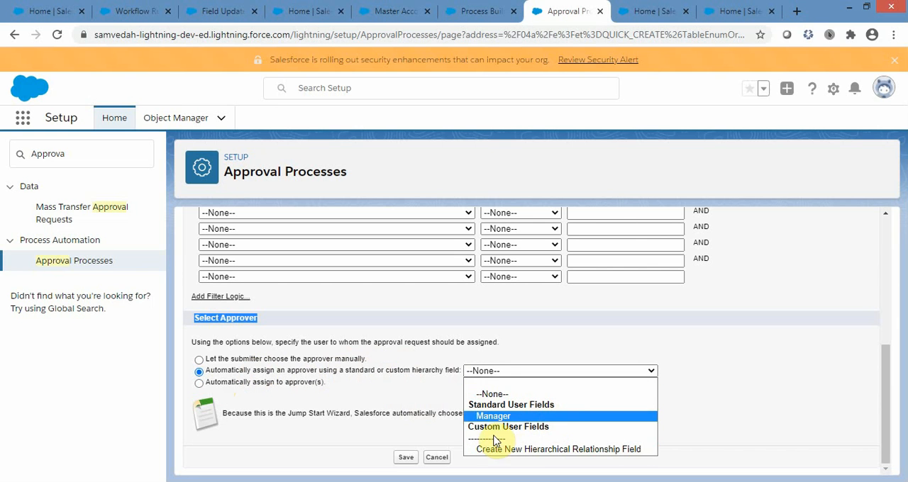
pyautogui.click(775, 419)
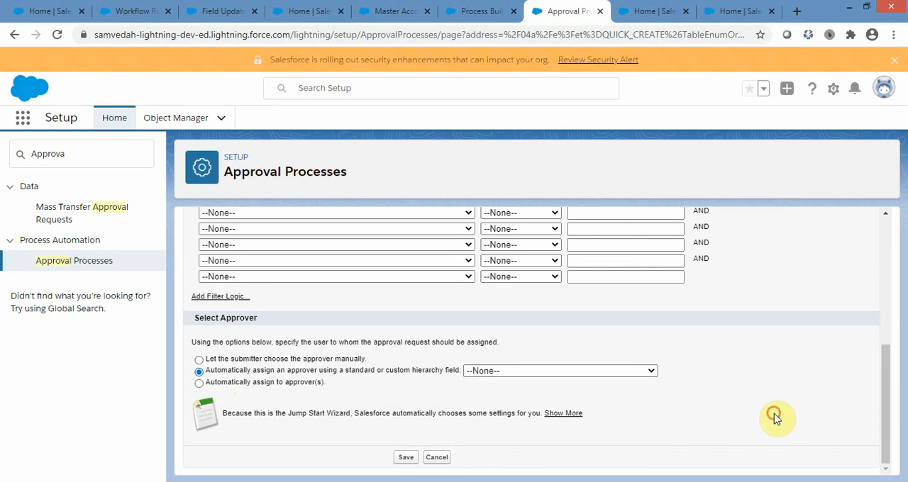
pyautogui.click(535, 376)
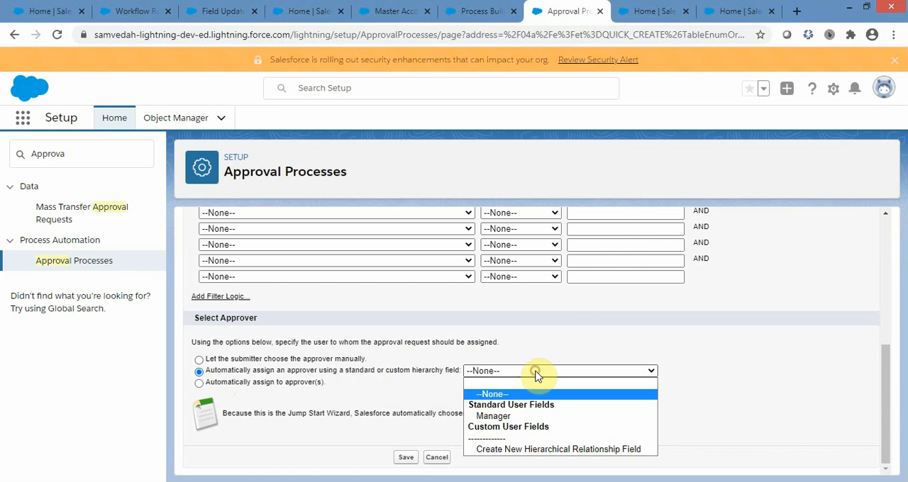
pyautogui.click(535, 374)
# Choose automatic assignment to specific approvers and add two more User rows to the approver list.
pyautogui.click(199, 384)
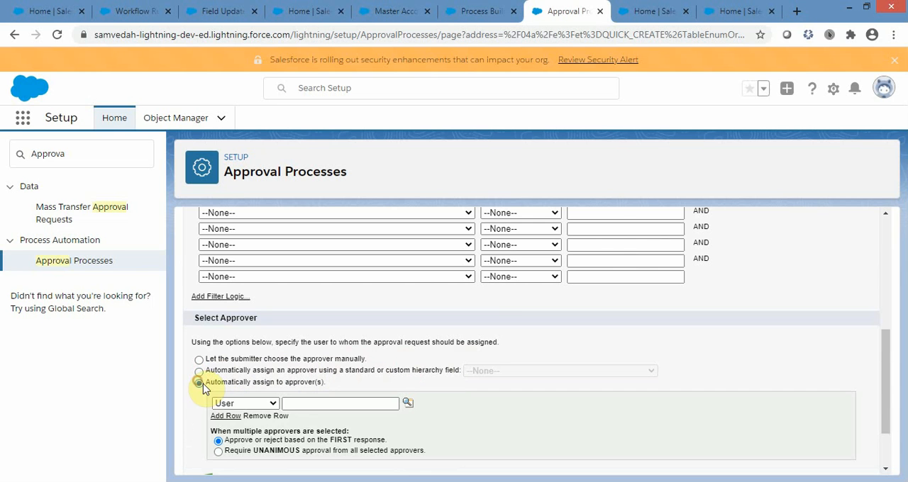
pyautogui.scroll(-1, 691, 321)
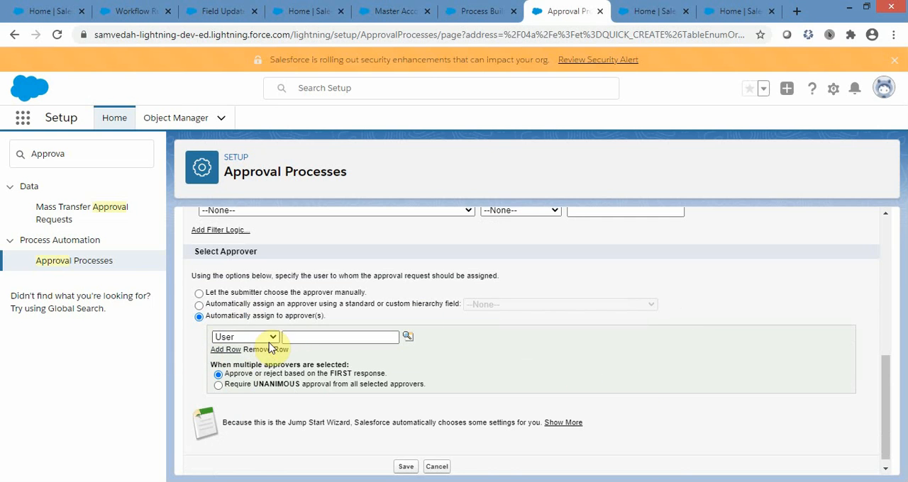
pyautogui.click(232, 350)
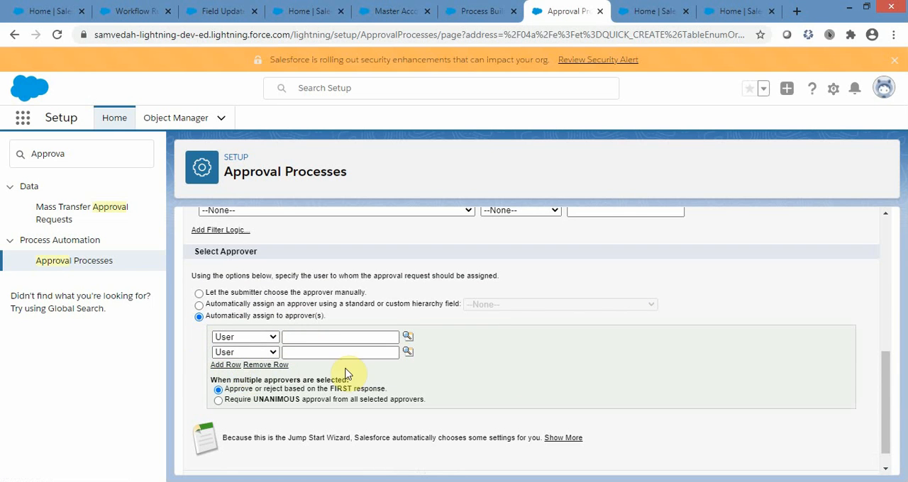
pyautogui.click(225, 366)
pyautogui.scroll(-1, 558, 356)
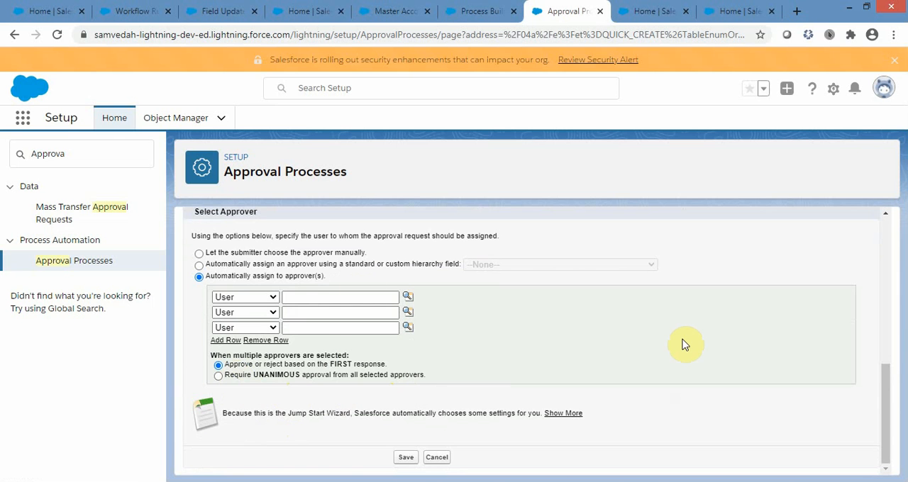
# Review the Jump Start Wizard form from the multiple-approver options back up to the process information section.
pyautogui.scroll(2, 682, 344)
pyautogui.scroll(-2, 683, 344)
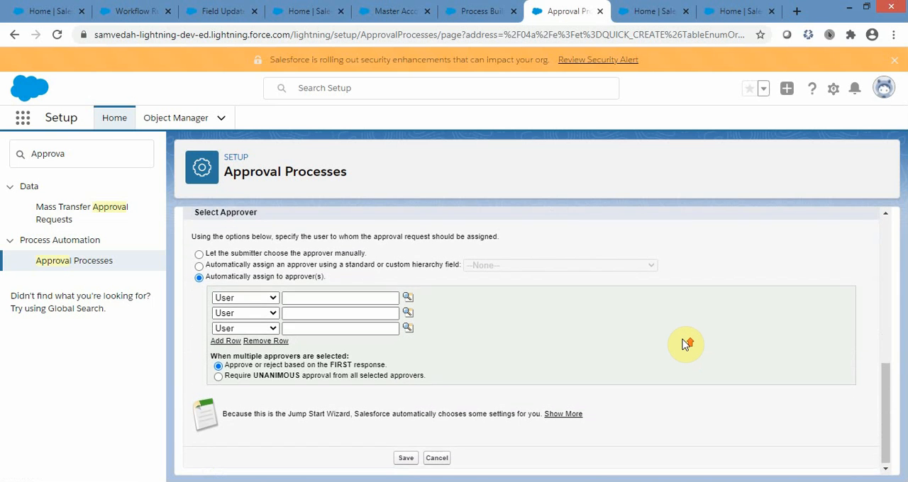
pyautogui.scroll(2, 685, 345)
pyautogui.scroll(-2, 685, 345)
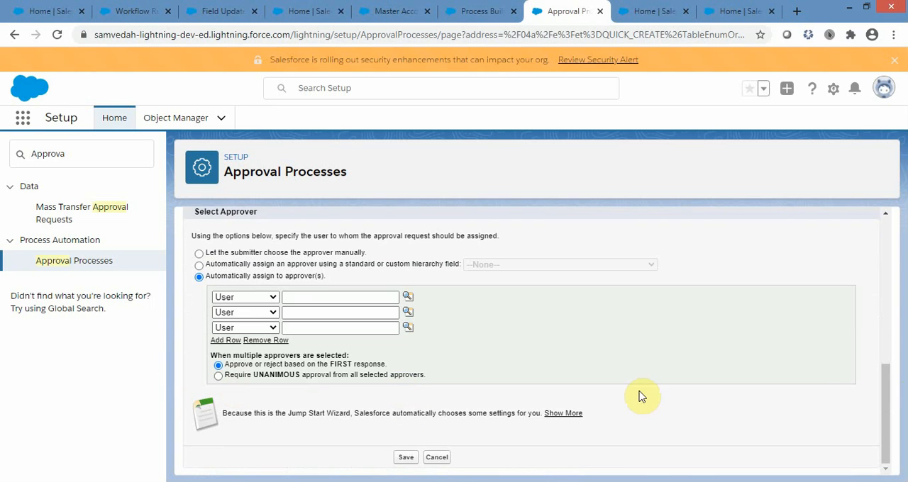
pyautogui.scroll(4, 811, 375)
pyautogui.scroll(3, 812, 376)
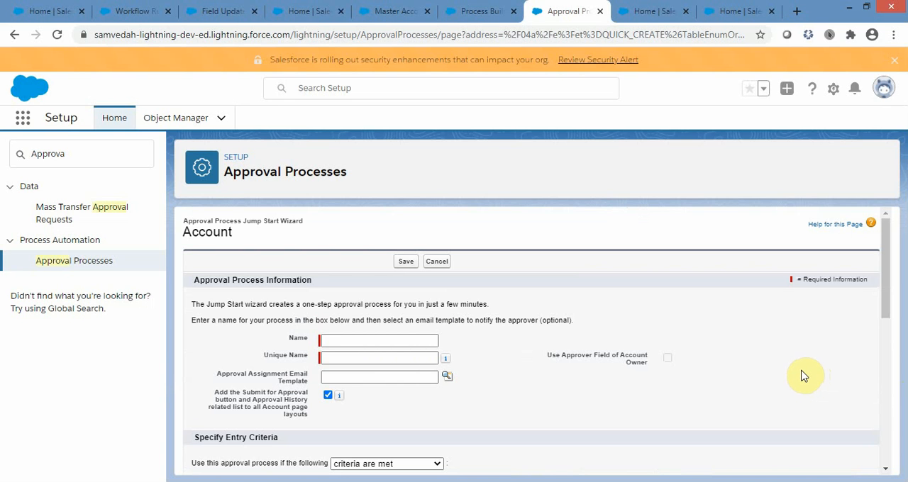
# Switch to the Web-to-Lead setup page, search Setup for "web", and look over the page's settings and help topics.
pyautogui.click(648, 10)
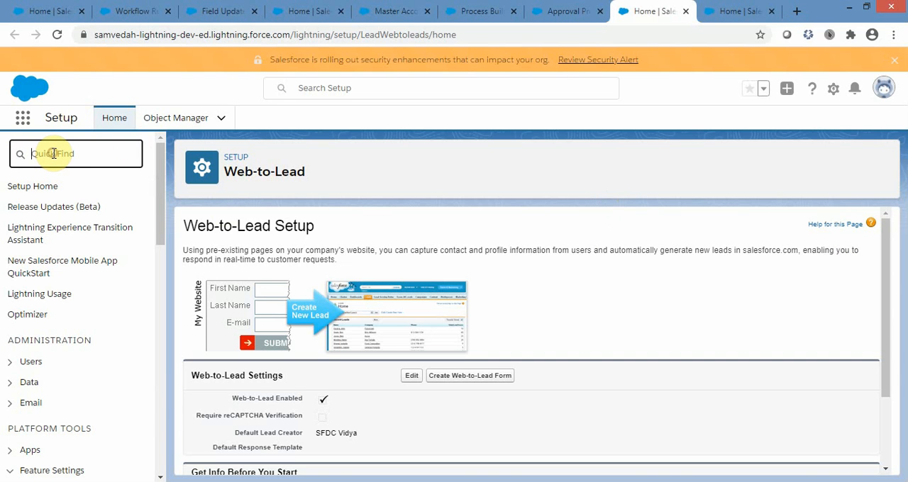
pyautogui.write('web')
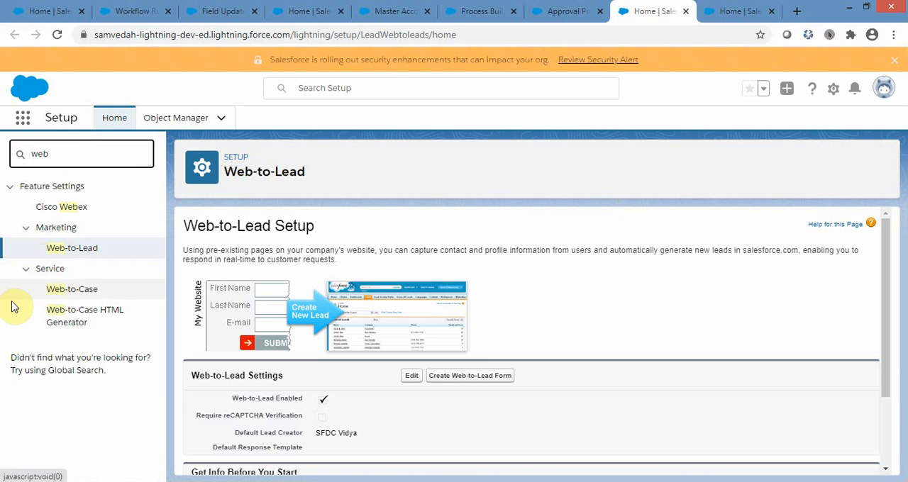
pyautogui.scroll(-3, 760, 317)
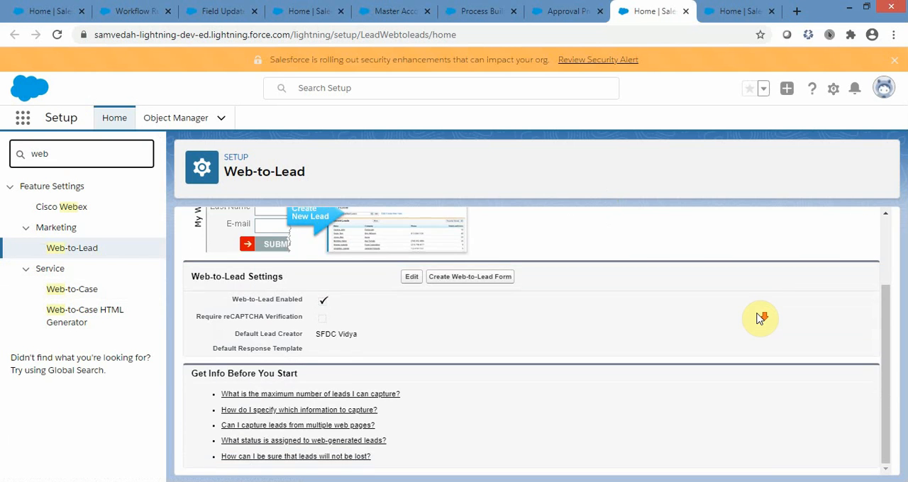
pyautogui.scroll(3, 761, 318)
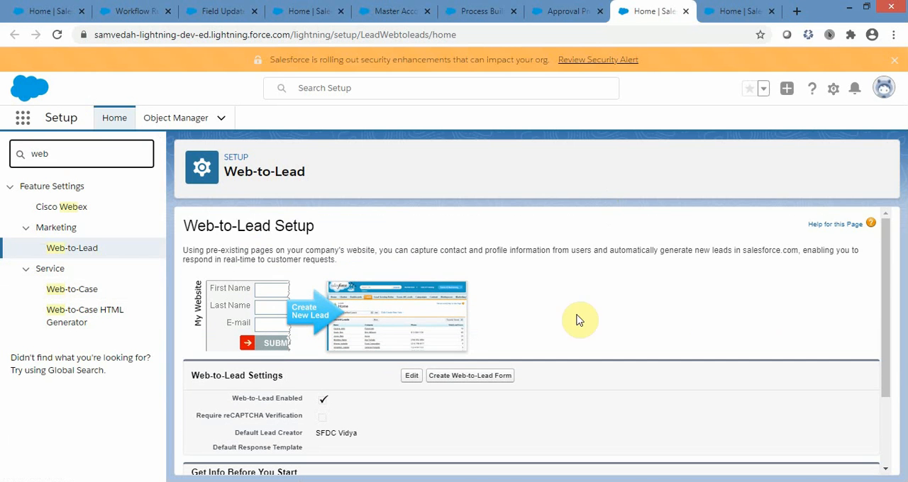
pyautogui.scroll(-3, 832, 338)
pyautogui.scroll(3, 833, 338)
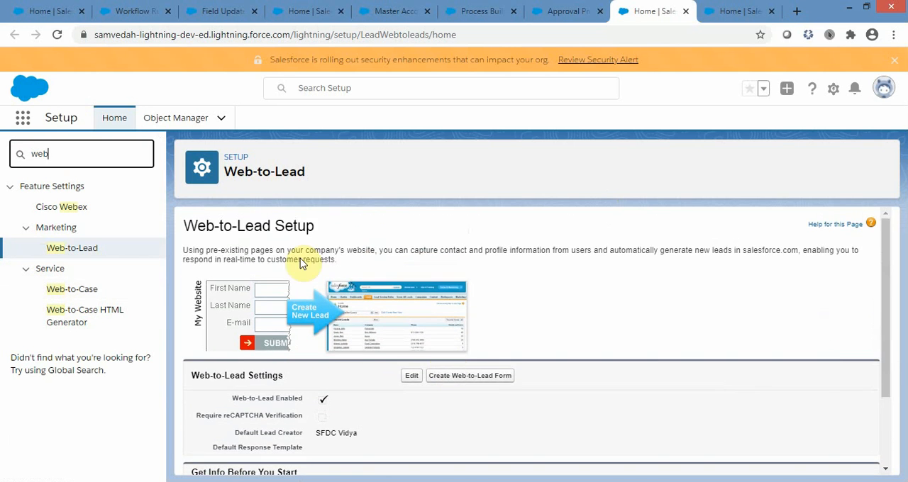
# Check the Require reCAPTCHA Verification setting and start creating a Web-to-Lead form.
pyautogui.scroll(-3, 820, 367)
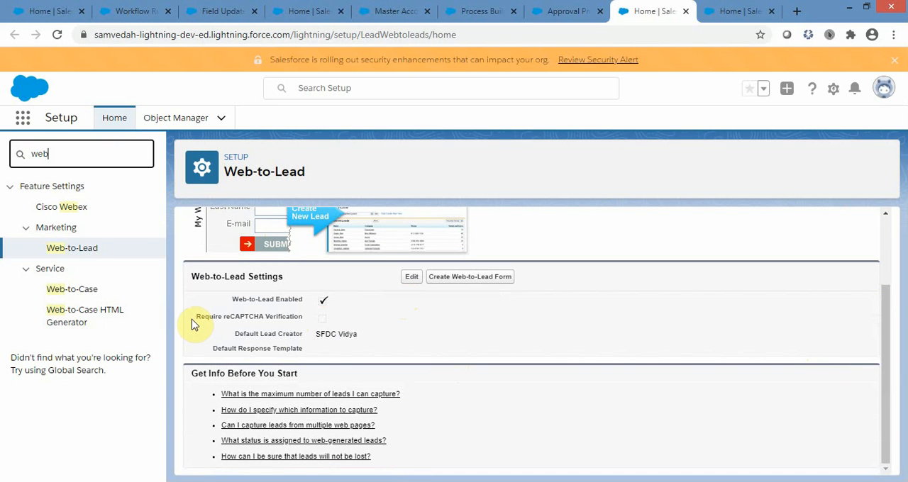
pyautogui.moveTo(197, 318); pyautogui.dragTo(262, 317)
pyautogui.doubleClick(236, 317)
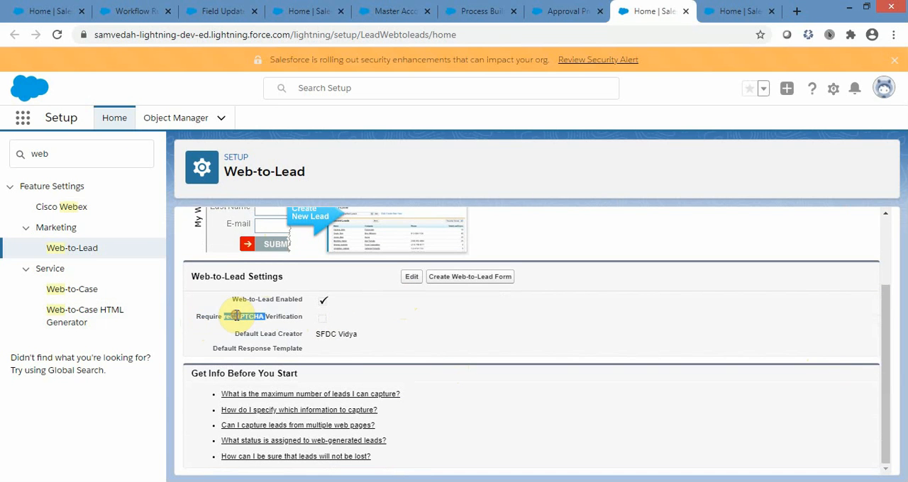
pyautogui.doubleClick(282, 317)
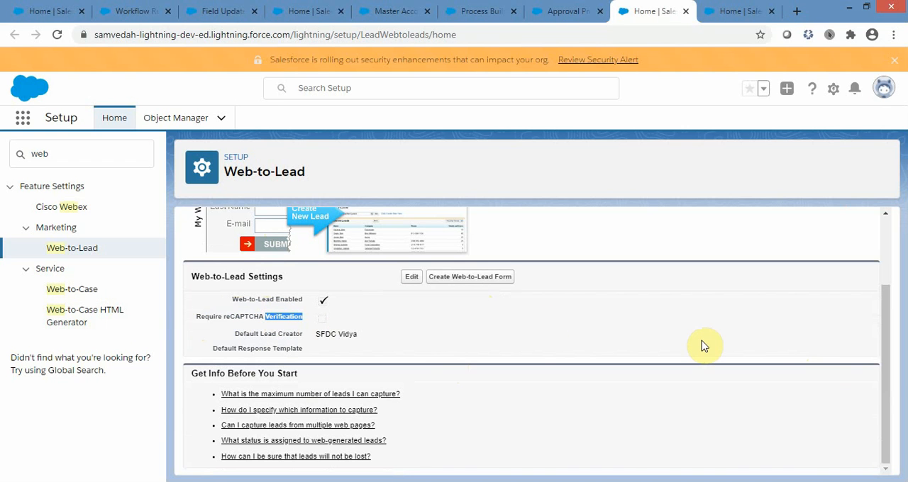
pyautogui.click(482, 283)
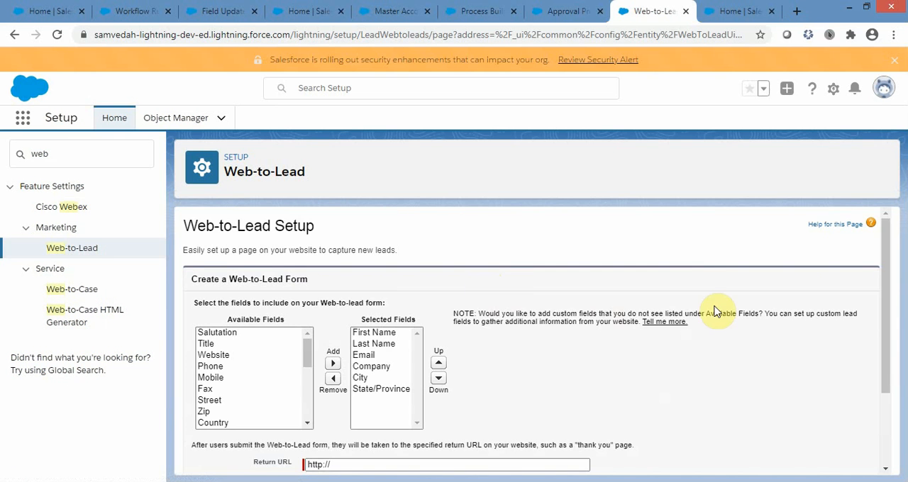
# Turn off Include reCAPTCHA in HTML and add the Country field to the Web-to-Lead form's selected fields.
pyautogui.scroll(-2, 837, 325)
pyautogui.scroll(1, 836, 324)
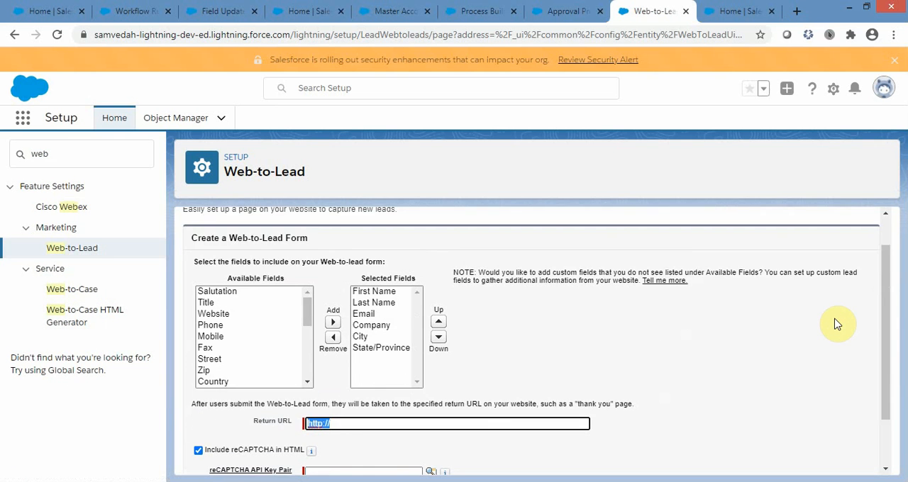
pyautogui.click(198, 450)
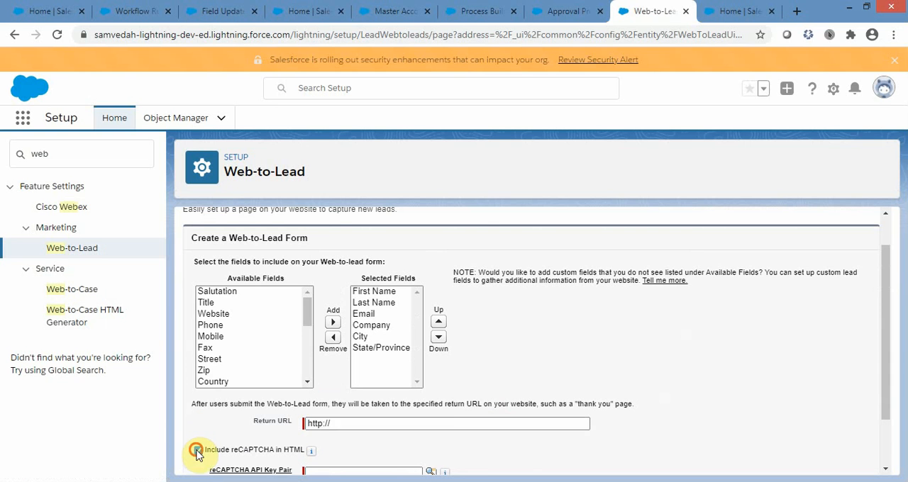
pyautogui.click(226, 293)
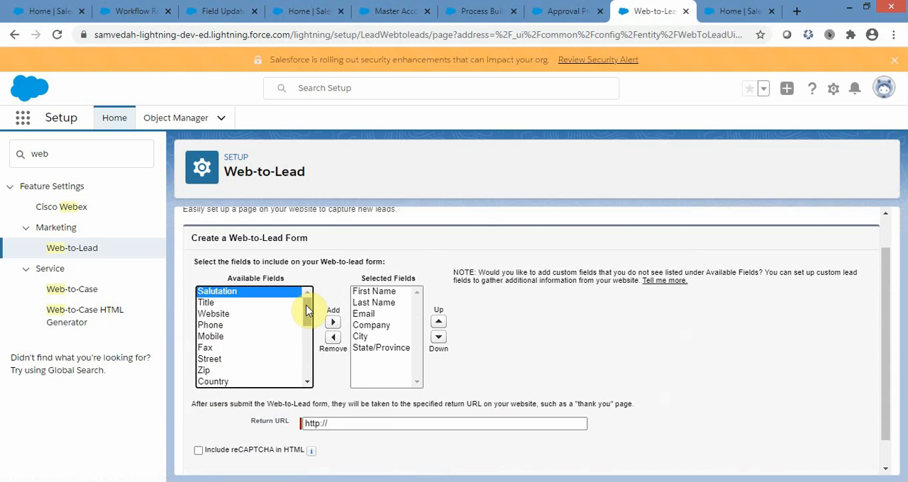
pyautogui.moveTo(310, 306)
pyautogui.mouseDown()
pyautogui.moveTo(309, 374)
pyautogui.moveTo(308, 298)
pyautogui.moveTo(309, 317)
pyautogui.mouseUp()
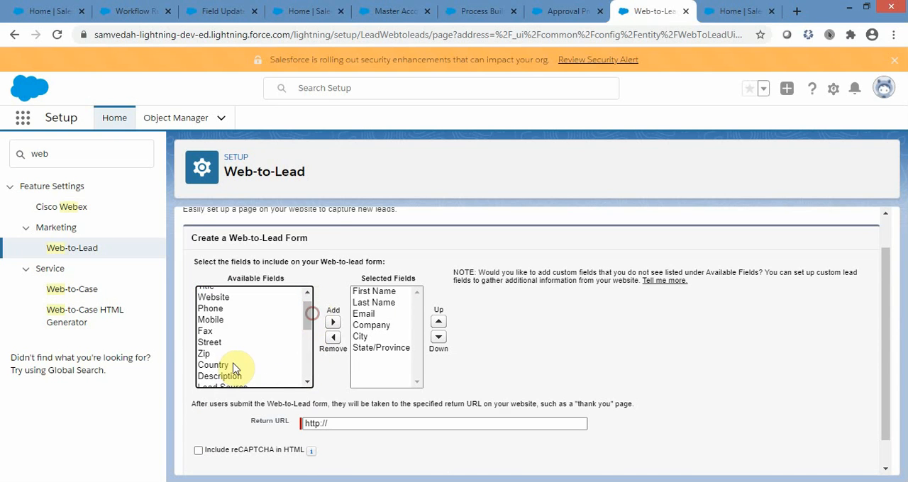
pyautogui.click(232, 364)
pyautogui.click(332, 322)
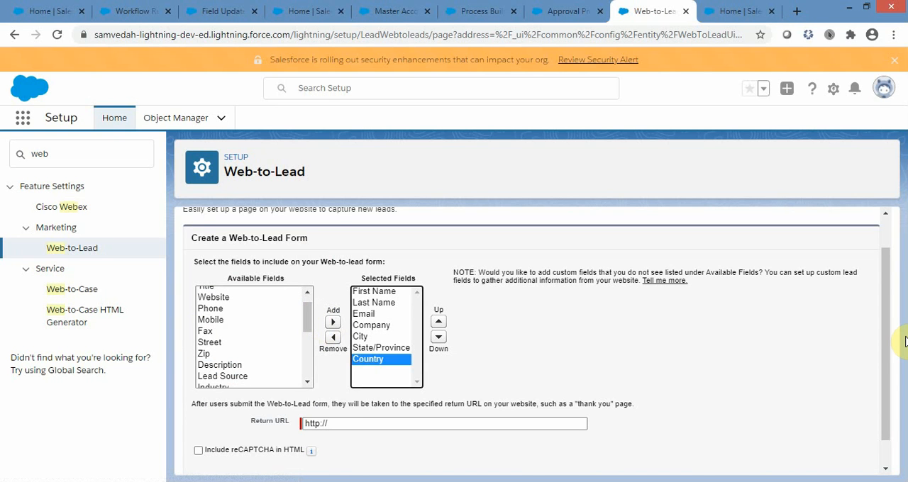
pyautogui.click(404, 423)
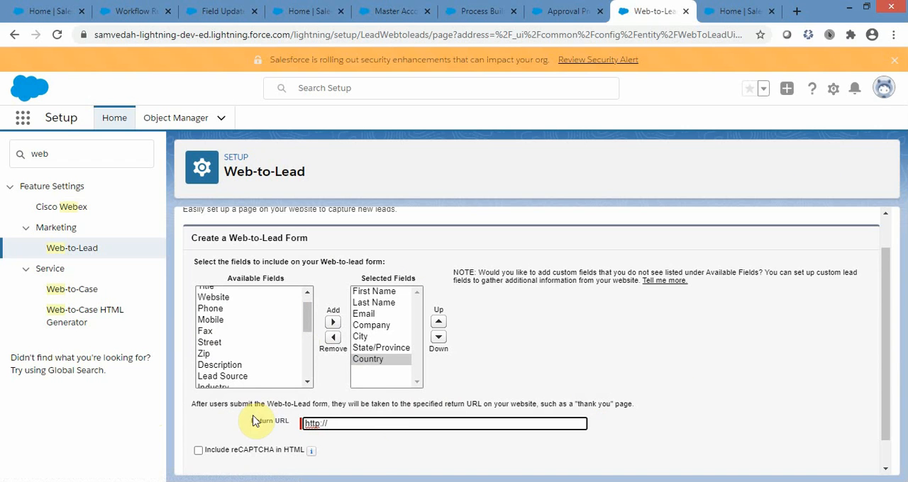
pyautogui.click(272, 424)
pyautogui.moveTo(251, 421); pyautogui.dragTo(290, 422)
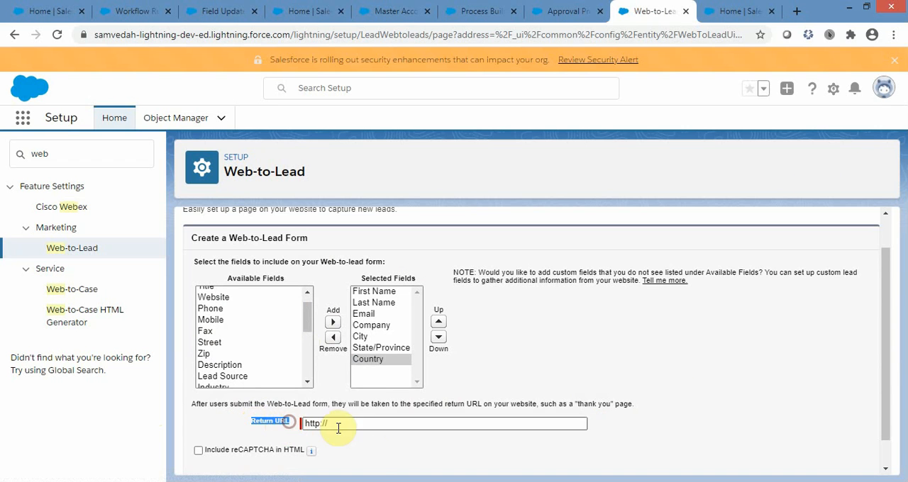
pyautogui.click(378, 424)
pyautogui.scroll(-1, 786, 358)
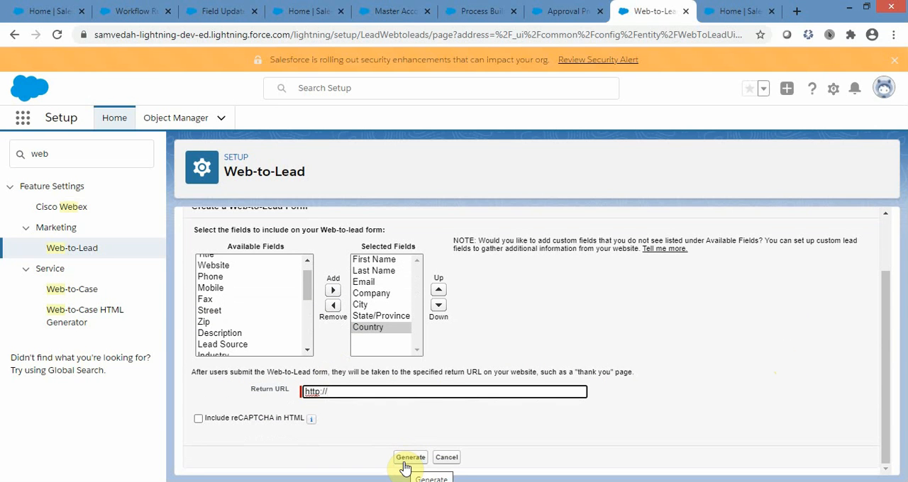
pyautogui.write('test.sa')
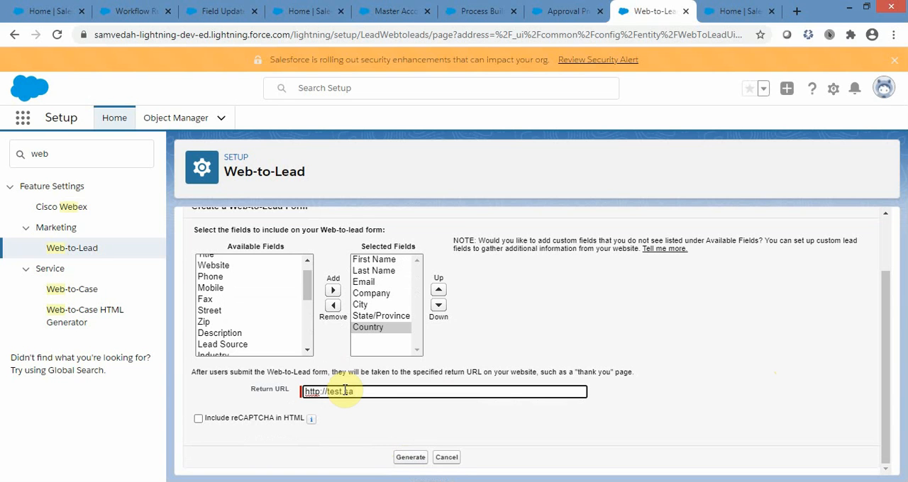
pyautogui.write('lesforce.com')
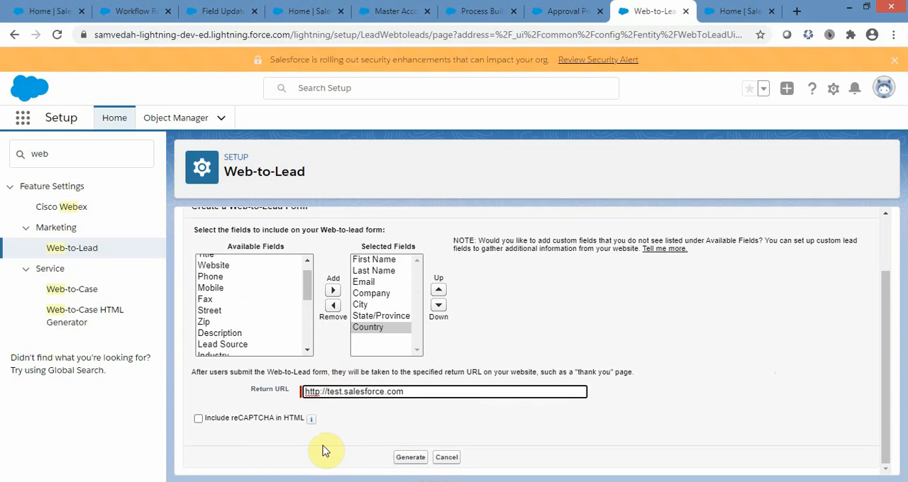
pyautogui.click(410, 457)
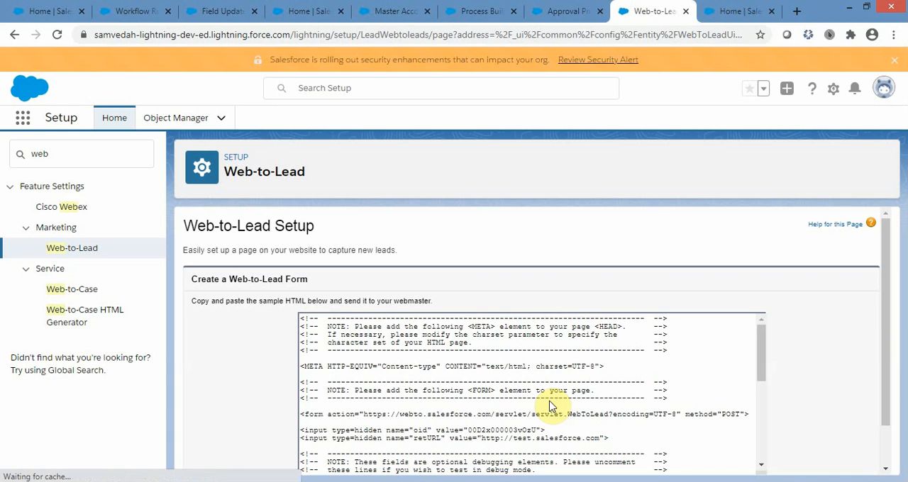
# Examine the generated Web-to-Lead HTML, from the opening META and FORM notes to the field labels and submit input.
pyautogui.moveTo(885, 323); pyautogui.dragTo(883, 399)
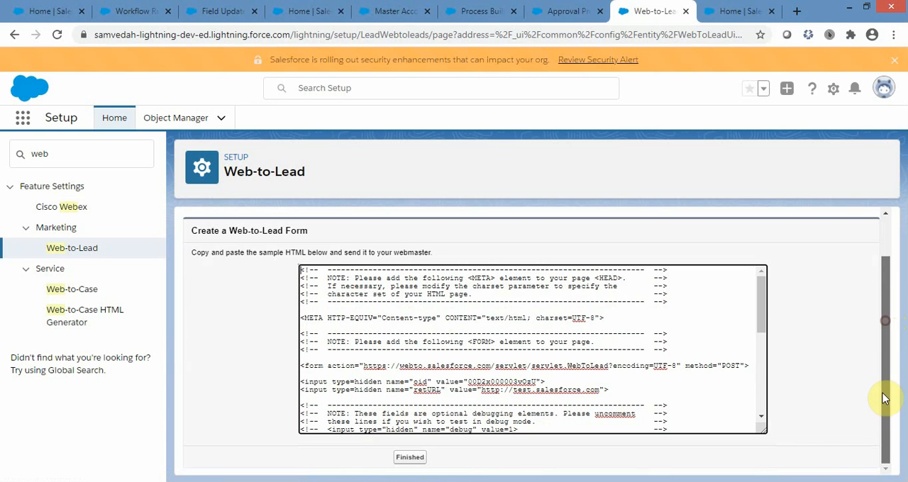
pyautogui.moveTo(759, 308)
pyautogui.mouseDown()
pyautogui.moveTo(763, 390)
pyautogui.moveTo(758, 298)
pyautogui.mouseUp()
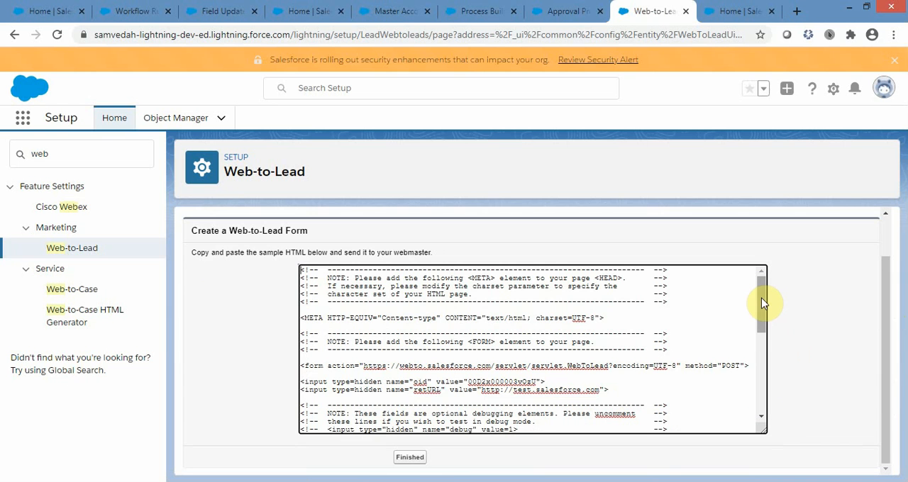
pyautogui.moveTo(760, 306); pyautogui.dragTo(766, 385)
pyautogui.moveTo(348, 421); pyautogui.dragTo(327, 317)
pyautogui.click(274, 316)
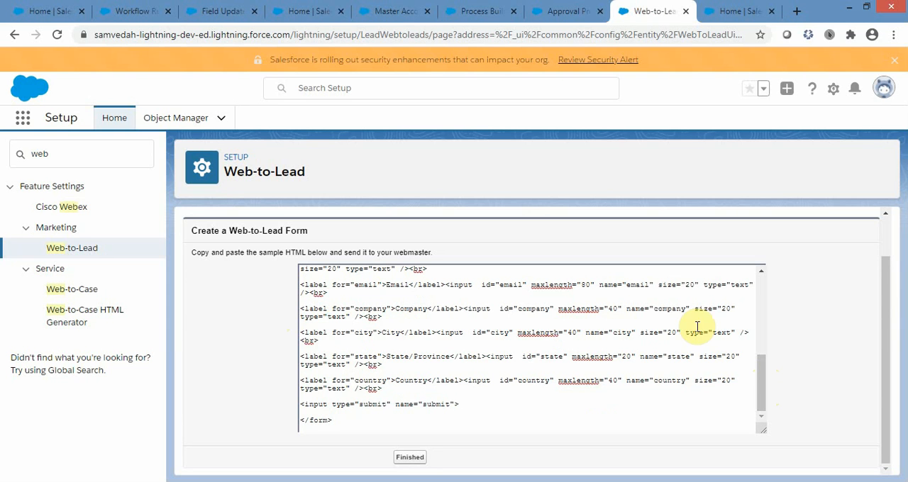
pyautogui.moveTo(764, 394); pyautogui.dragTo(760, 307)
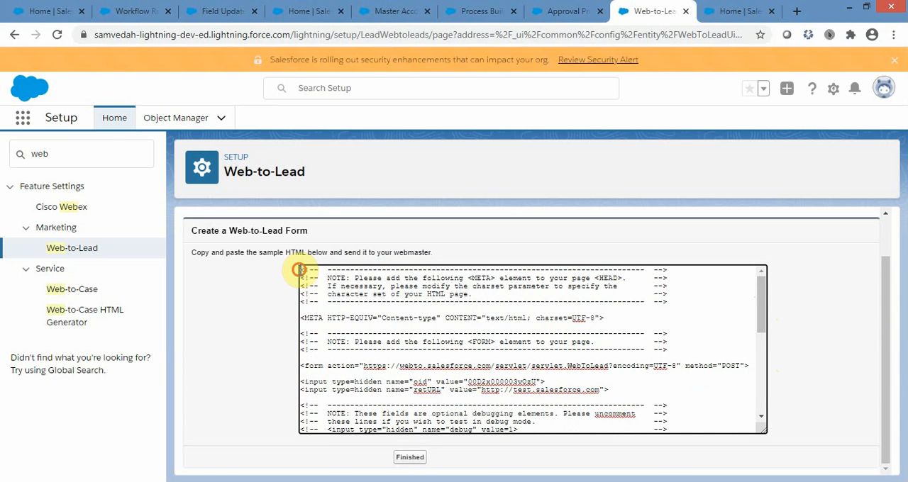
pyautogui.scroll(-5, 681, 358)
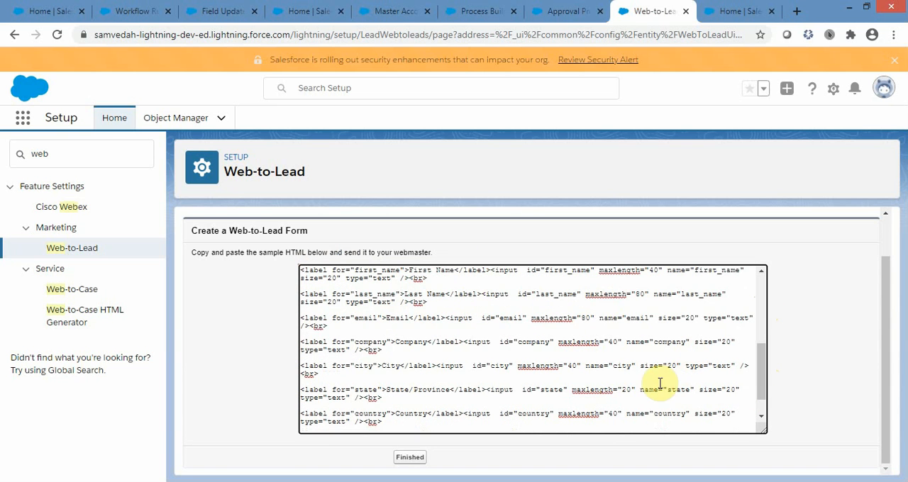
pyautogui.click(394, 422)
pyautogui.moveTo(388, 409); pyautogui.dragTo(330, 301)
pyautogui.click(220, 319)
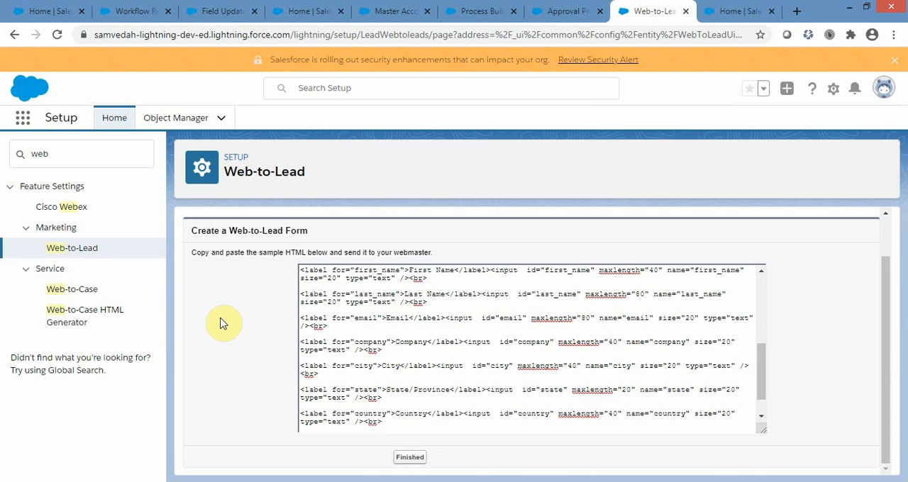
pyautogui.moveTo(761, 371); pyautogui.dragTo(764, 389)
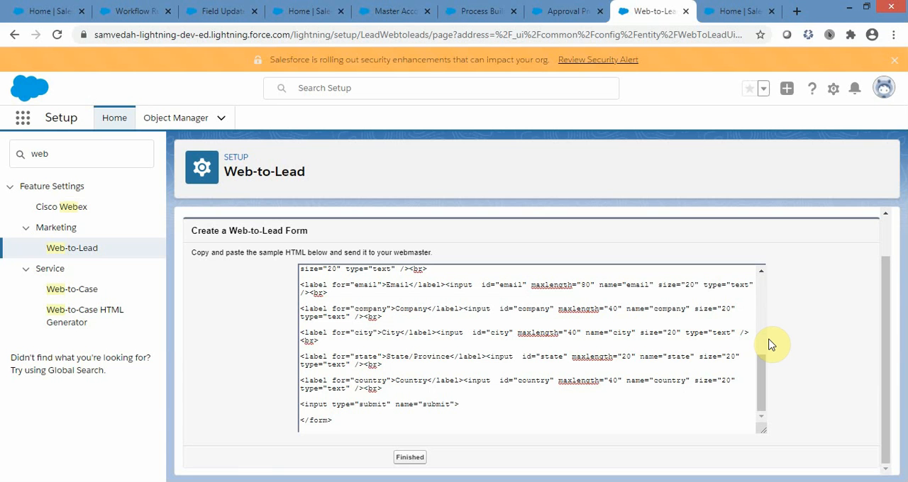
# Switch to the Lead Assignment Rules setup page and search Setup for "lead" to locate its entry under Marketing.
pyautogui.click(734, 10)
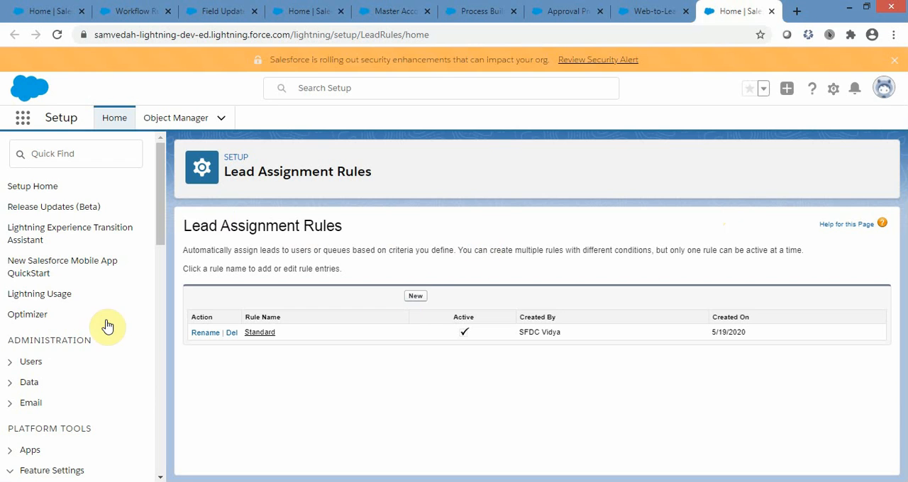
pyautogui.click(57, 153)
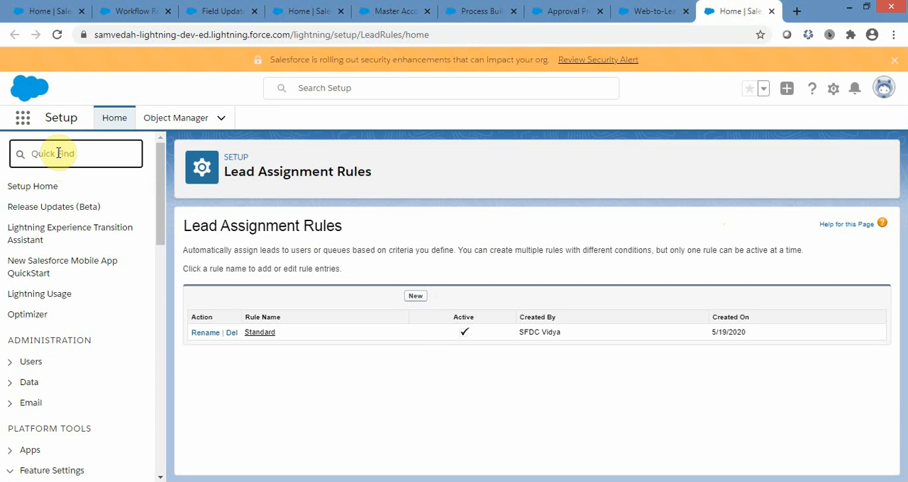
pyautogui.write('l')
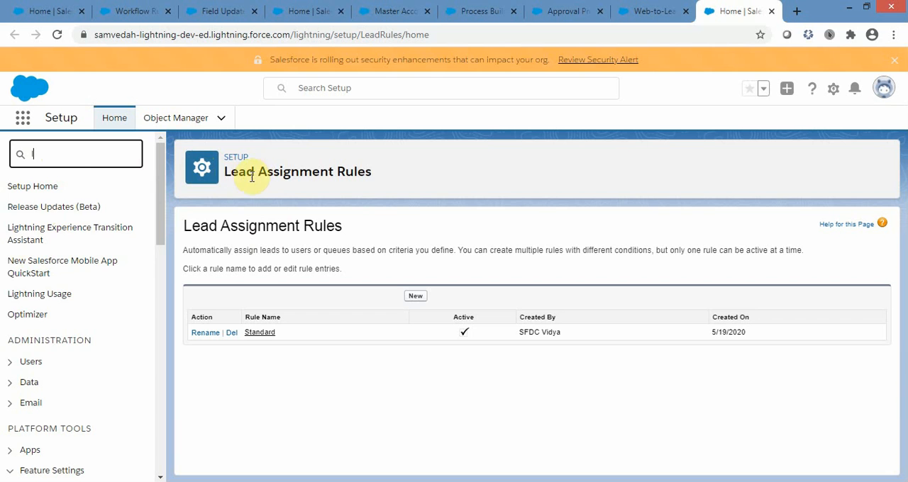
pyautogui.write('ead')
pyautogui.moveTo(226, 170); pyautogui.dragTo(367, 170)
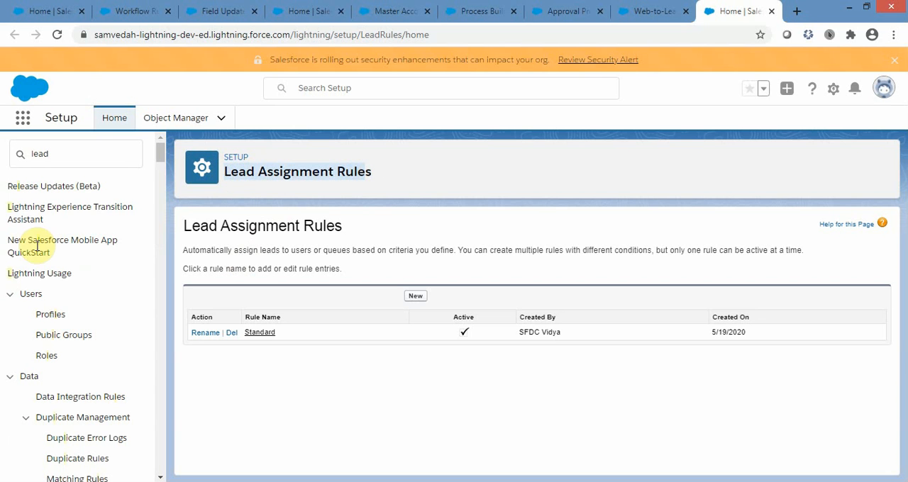
pyautogui.click(72, 150)
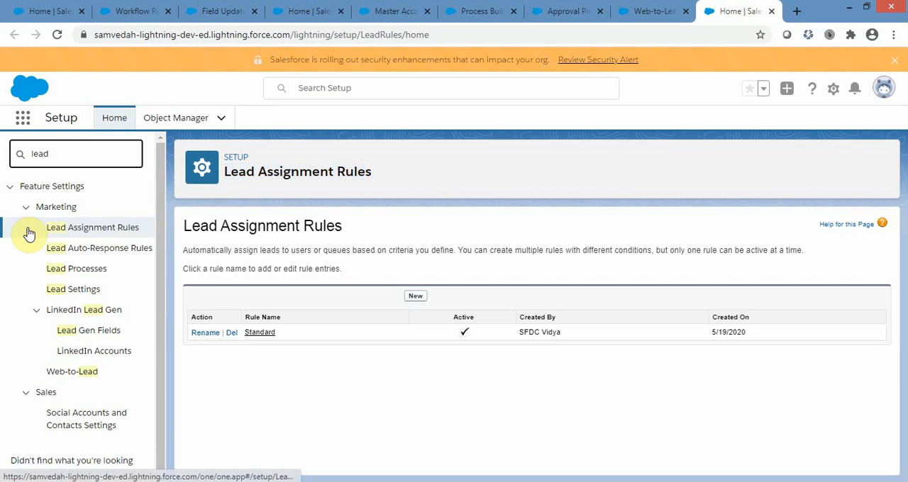
pyautogui.click(592, 217)
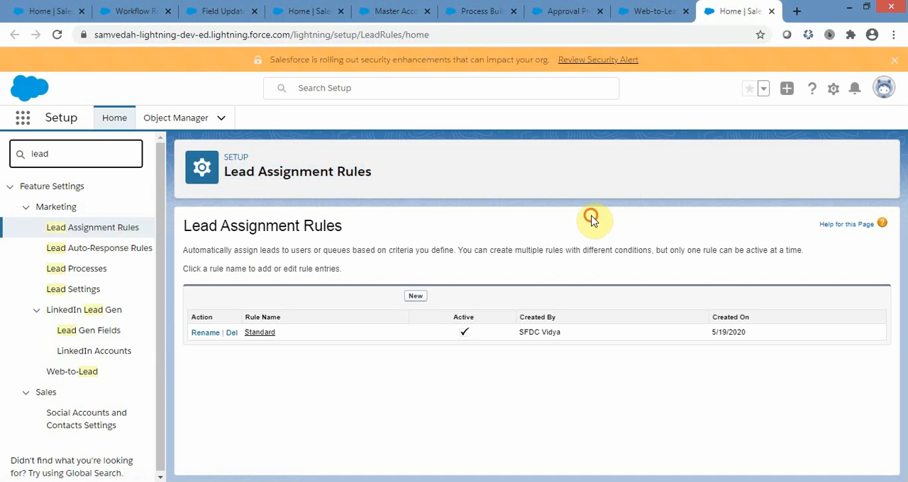
# Create and save a lead assignment rule named Basic Session 3, leaving it inactive.
pyautogui.click(416, 297)
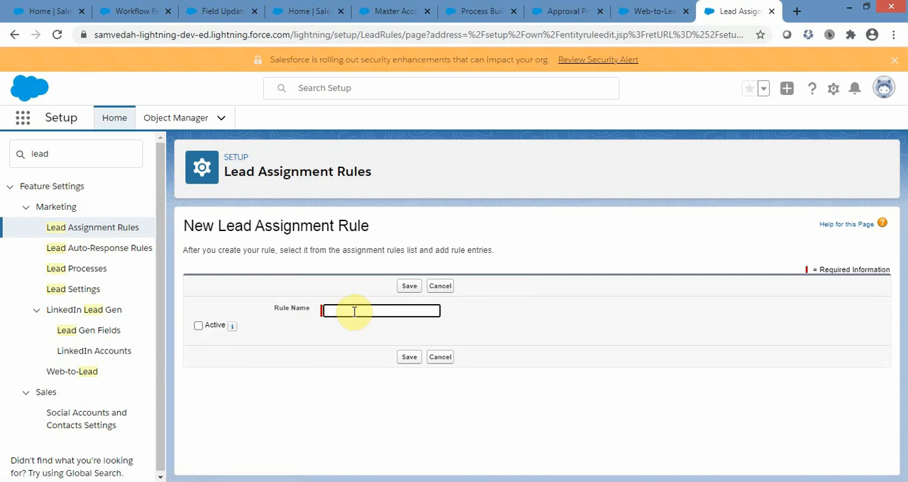
pyautogui.write('Basic')
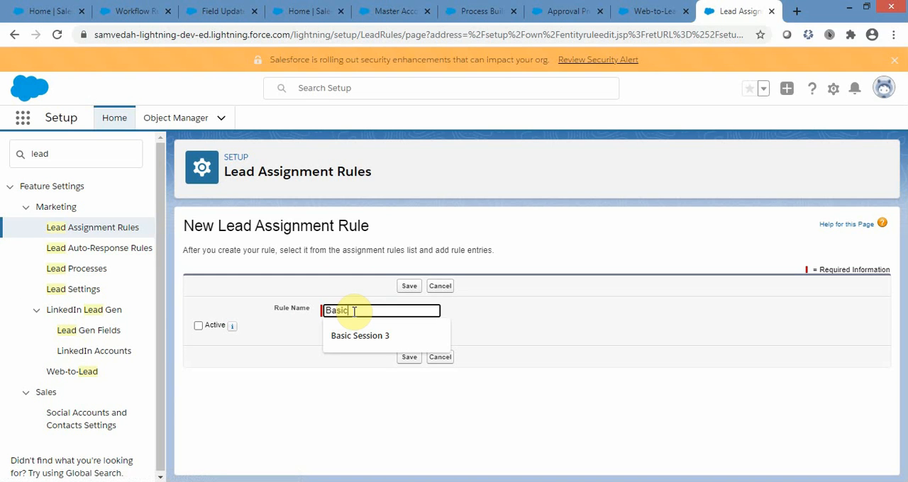
pyautogui.click(364, 336)
pyautogui.click(411, 287)
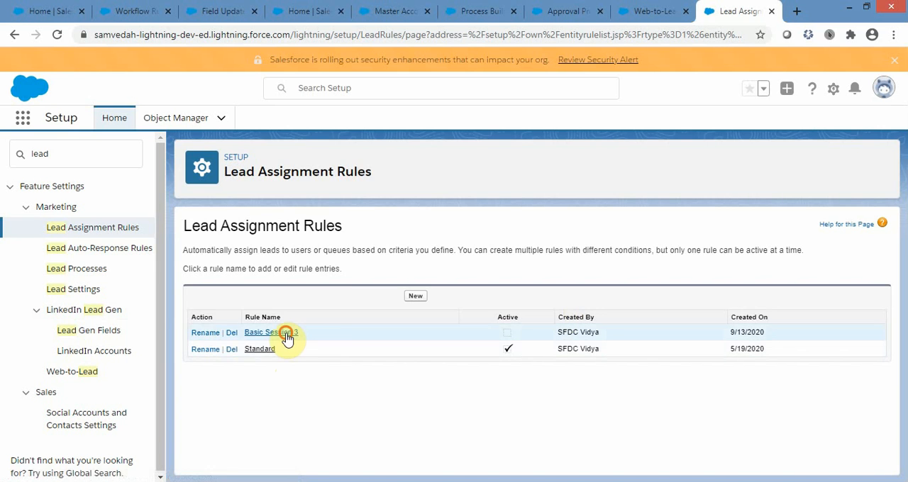
# Open the Basic Session 3 rule and start a new rule entry, placing the cursor in its Sort Order field.
pyautogui.click(288, 334)
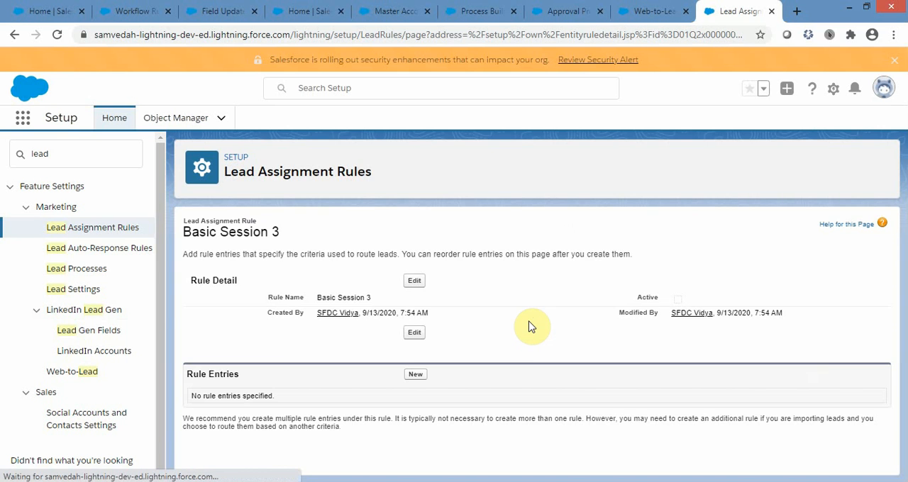
pyautogui.click(416, 374)
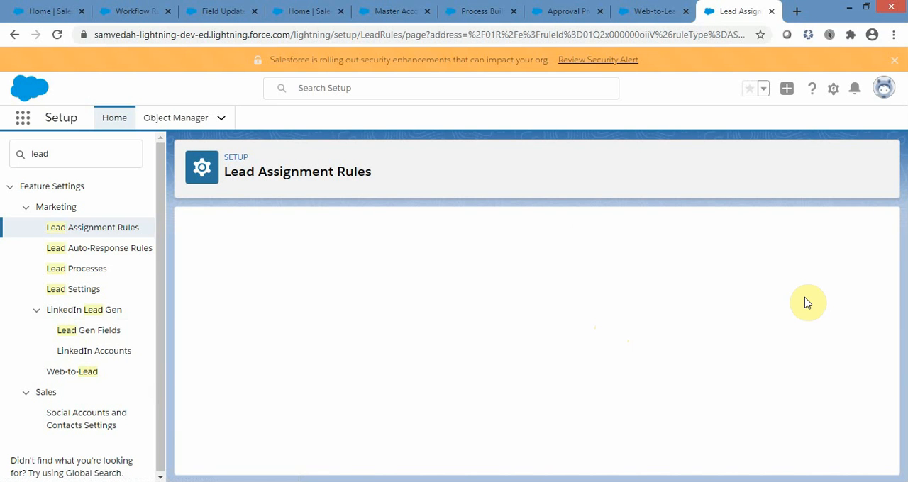
pyautogui.scroll(-2, 809, 301)
pyautogui.scroll(2, 376, 310)
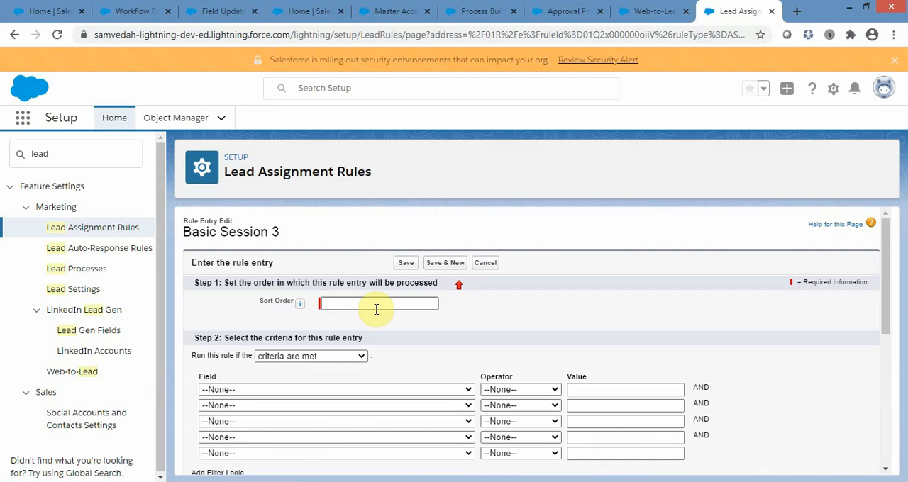
pyautogui.click(376, 309)
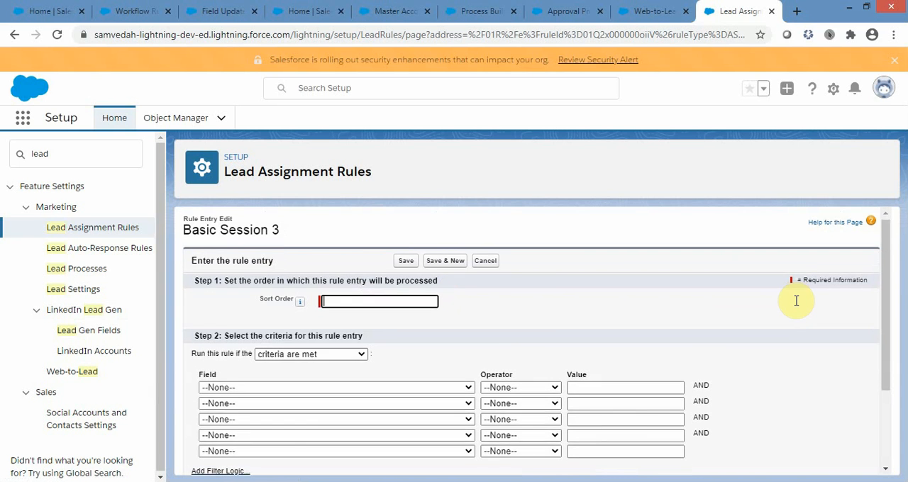
# Set the rule entry's first criterion to Lead: City equals New York.
pyautogui.scroll(-2, 709, 302)
pyautogui.click(432, 272)
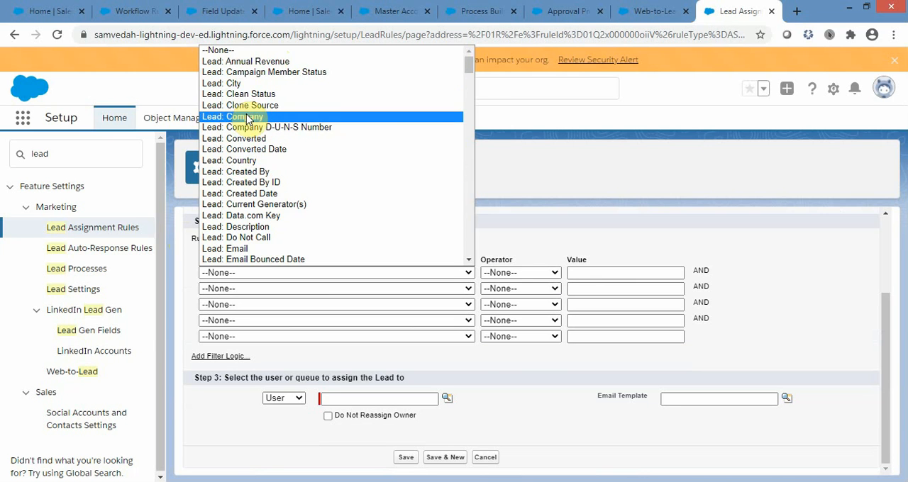
pyautogui.click(226, 83)
pyautogui.click(547, 276)
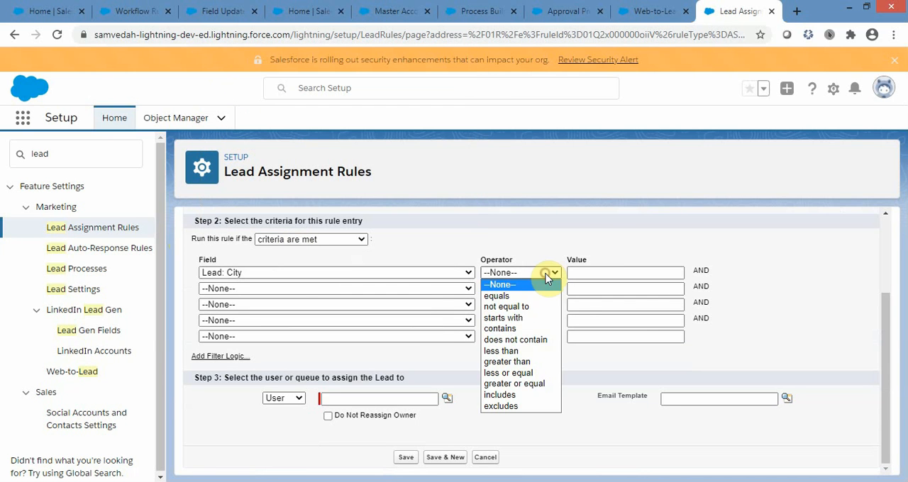
pyautogui.click(496, 296)
pyautogui.click(601, 275)
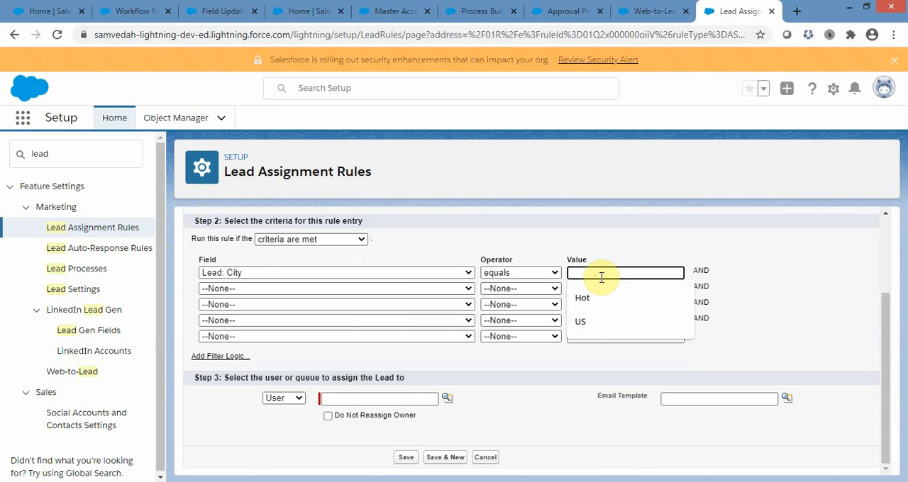
pyautogui.write('New')
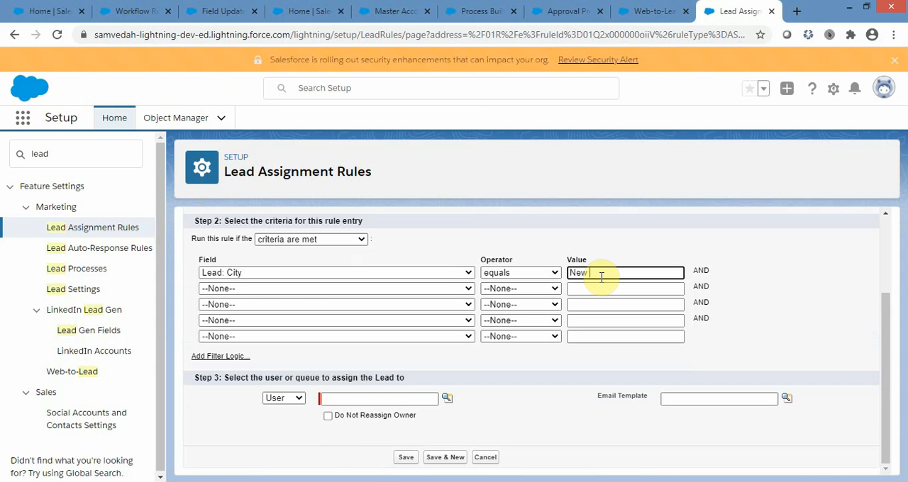
pyautogui.write(' York')
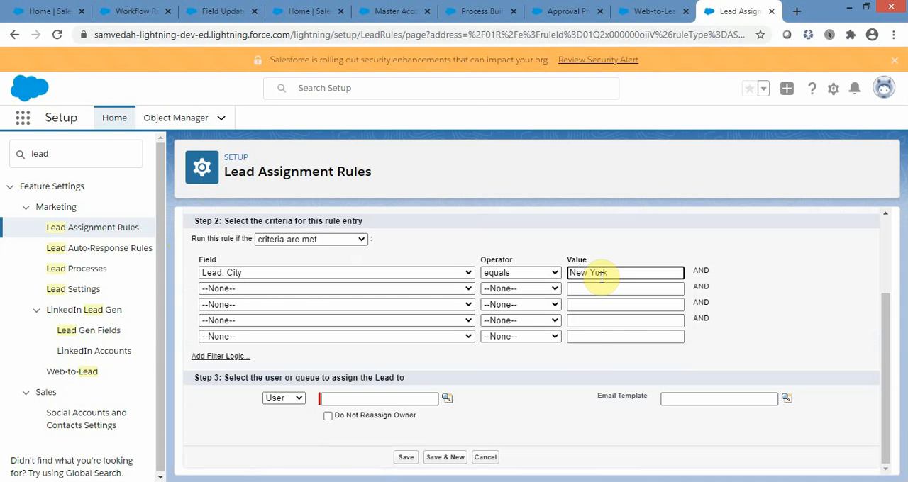
# Try Queue as the lead assignee type, set it back to User, and cancel the rule entry without saving.
pyautogui.click(321, 400)
pyautogui.click(301, 402)
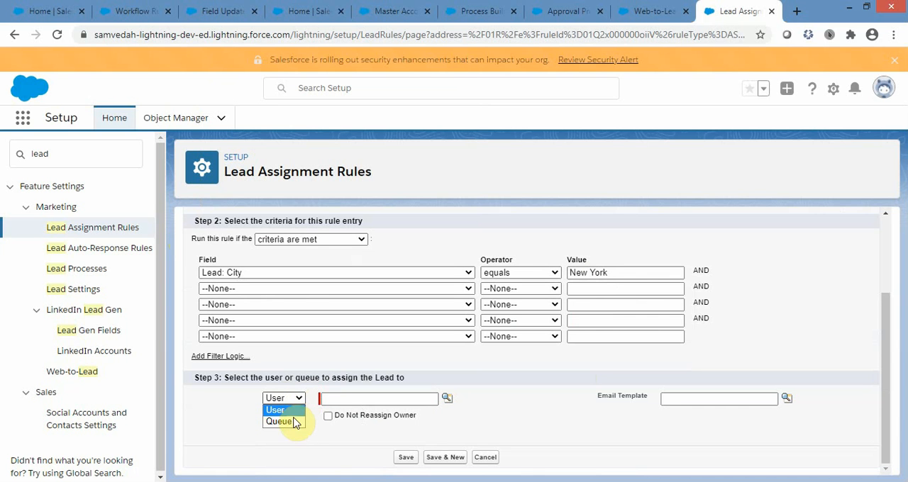
pyautogui.click(291, 422)
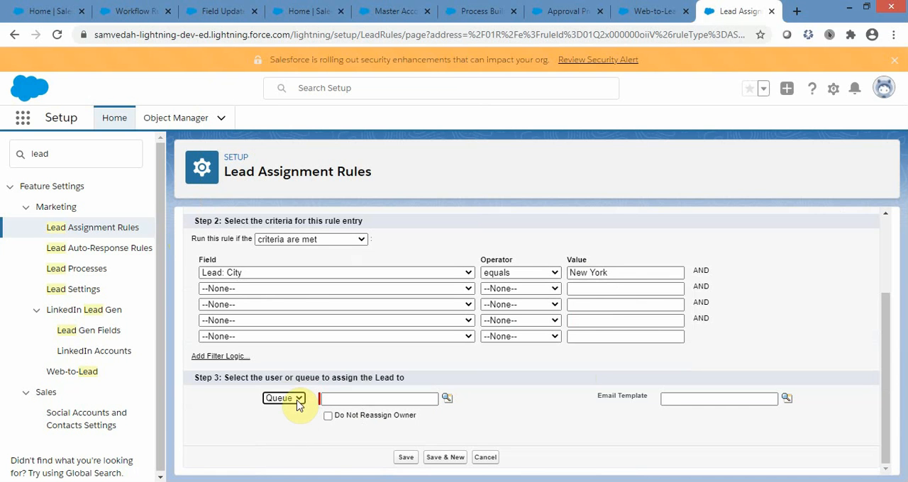
pyautogui.click(295, 399)
pyautogui.click(275, 410)
pyautogui.click(324, 398)
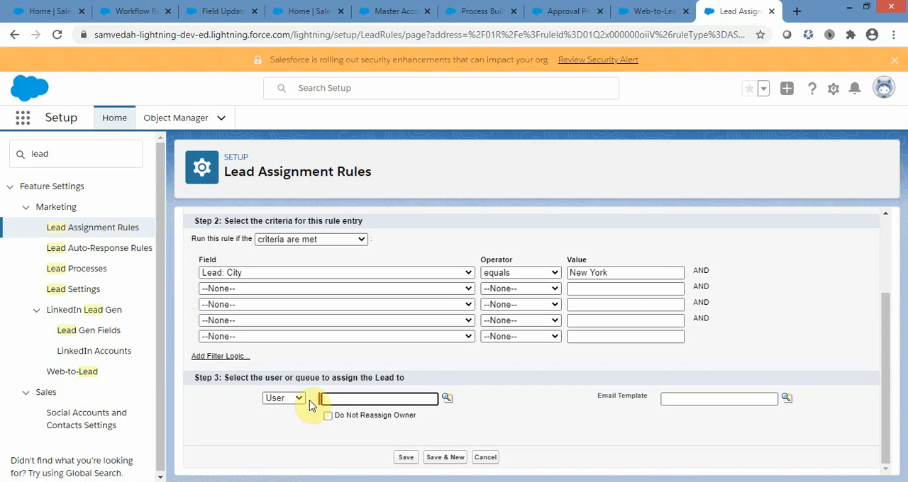
pyautogui.click(485, 460)
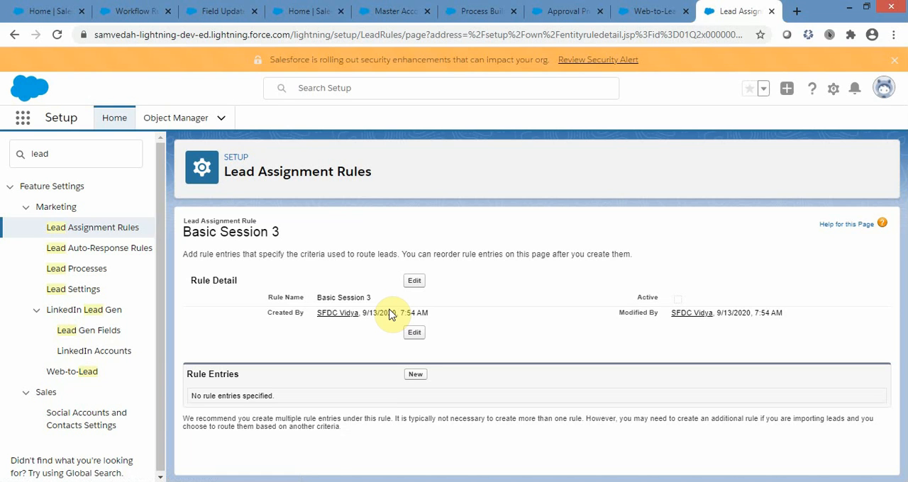
# Return to the list of lead assignment rules and compare the Basic Session 3 and Standard rules.
pyautogui.click(100, 237)
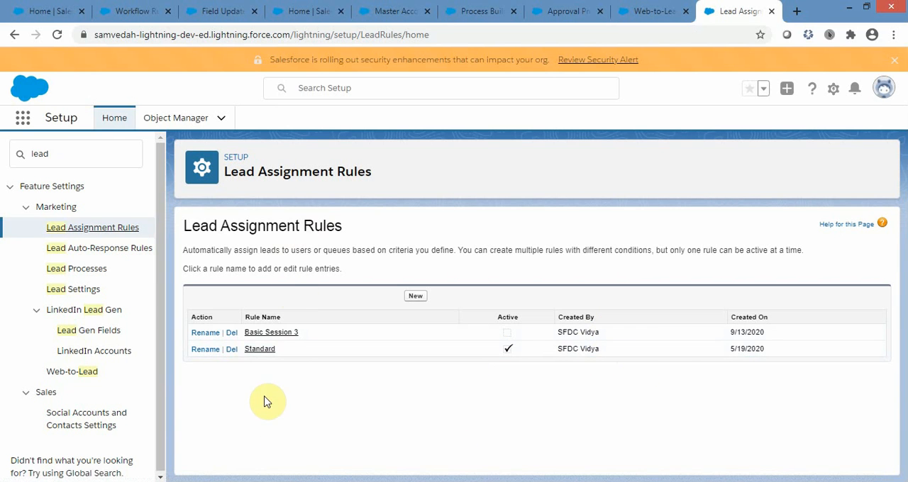
pyautogui.click(301, 335)
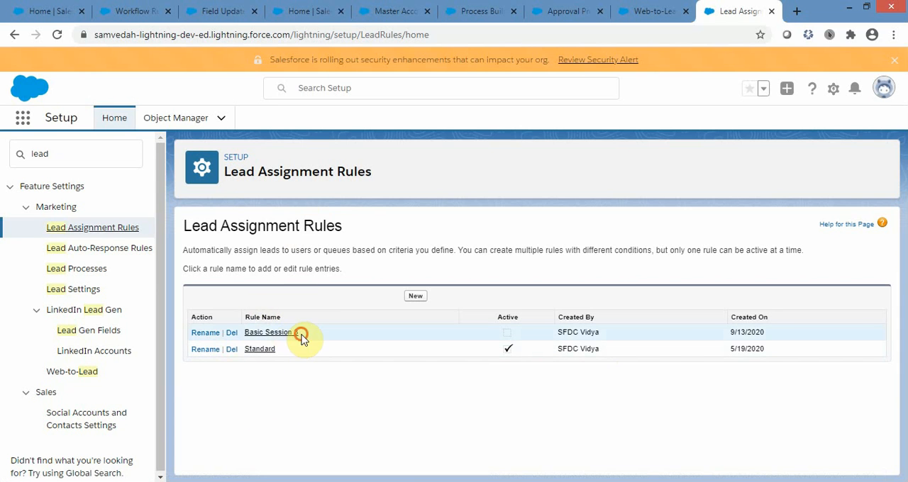
pyautogui.moveTo(301, 335); pyautogui.dragTo(241, 329)
pyautogui.moveTo(291, 349); pyautogui.dragTo(239, 349)
pyautogui.click(347, 399)
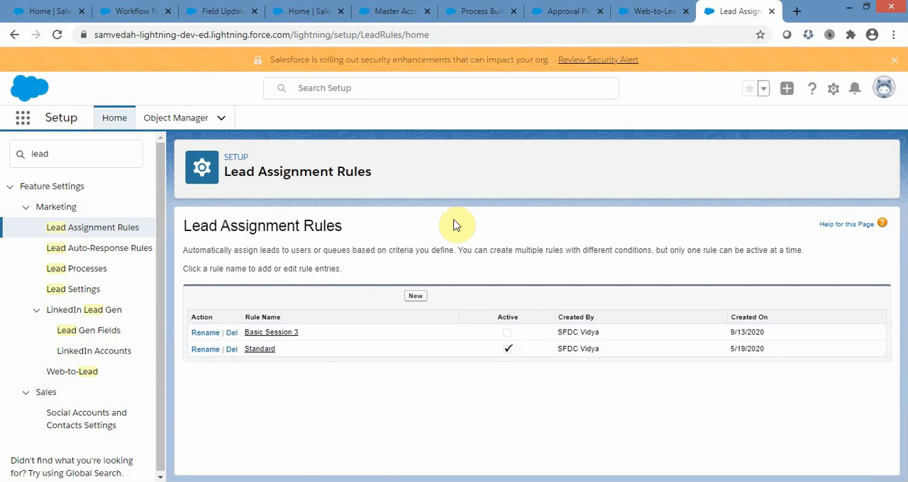
# Switch to the Salesforce Basics Day 3 presentation in PowerPoint and start the slide show from the Agenda slide.
pyautogui.click(347, 481)
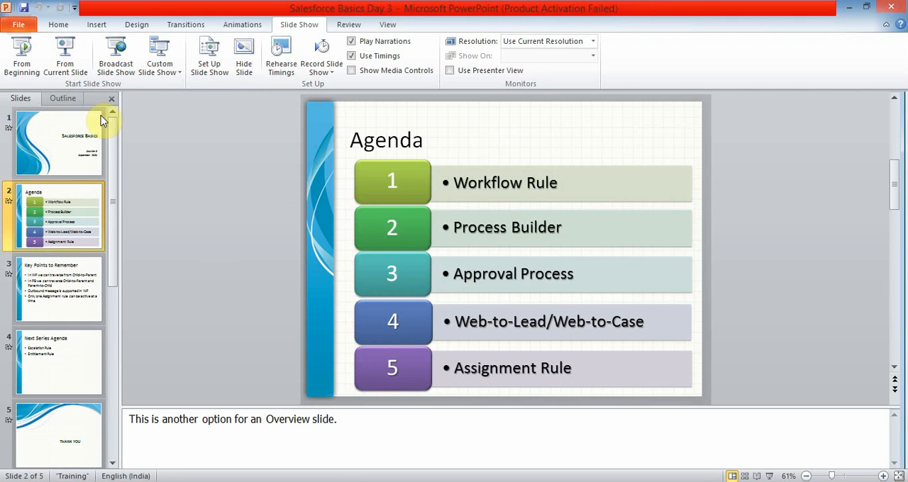
pyautogui.click(65, 55)
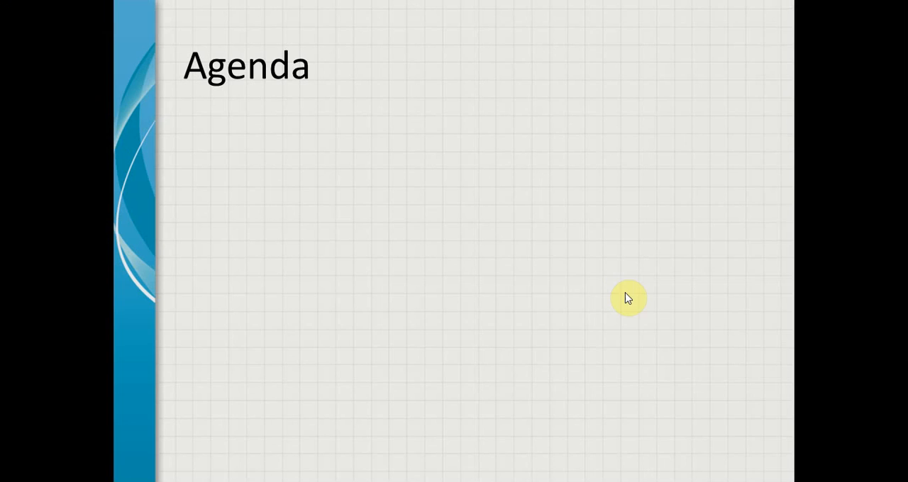